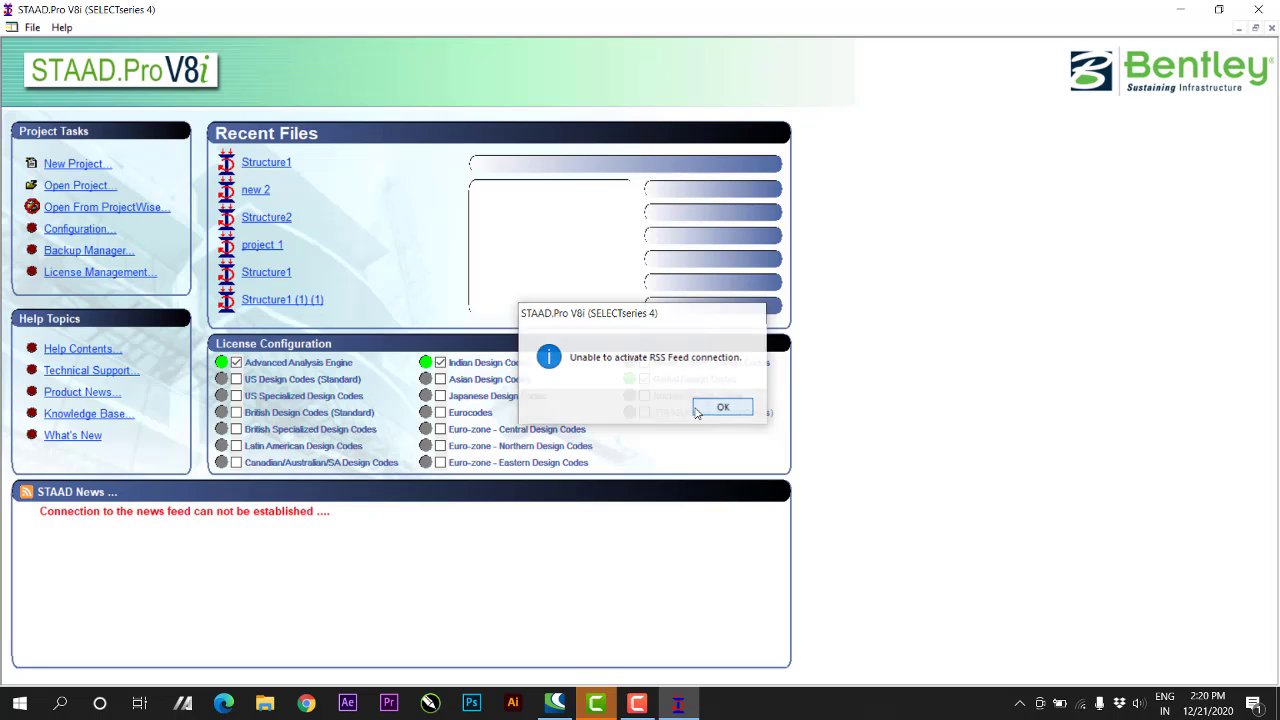
Create a new Space project named Structure1 with metre and kilonewton units, overwriting the existing file
click(90, 165)
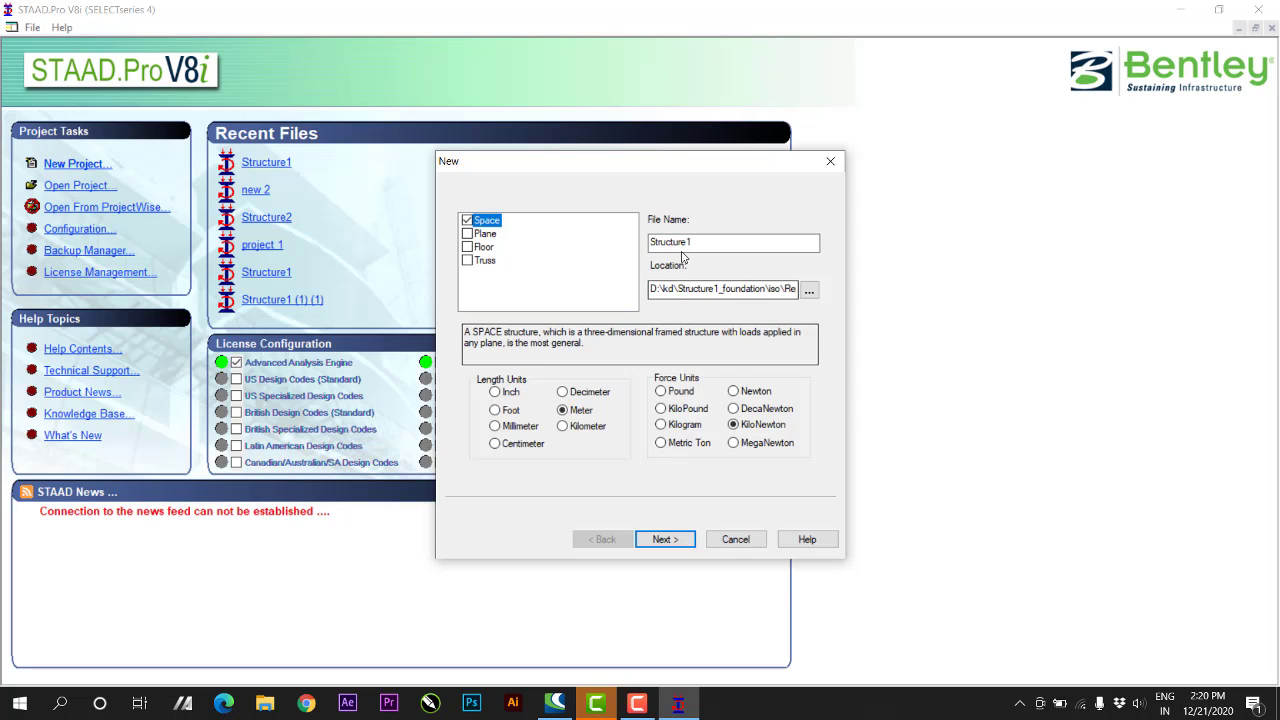
click(664, 540)
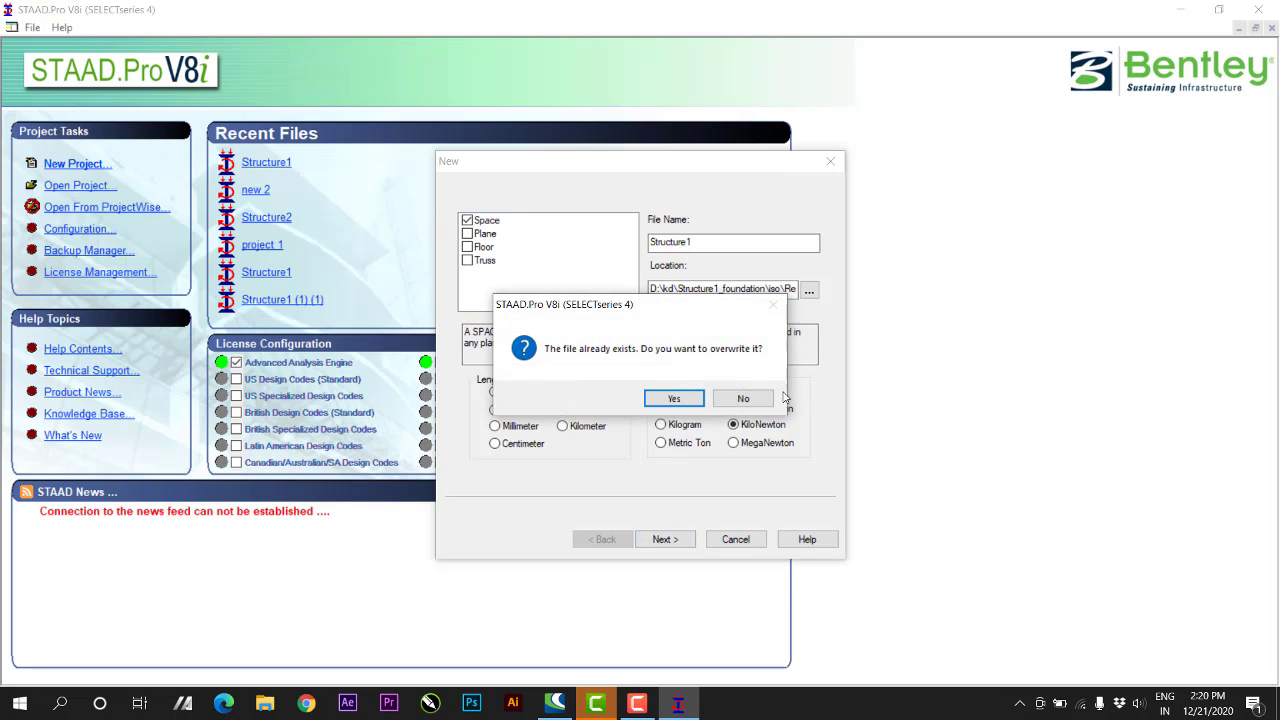
click(674, 398)
click(668, 539)
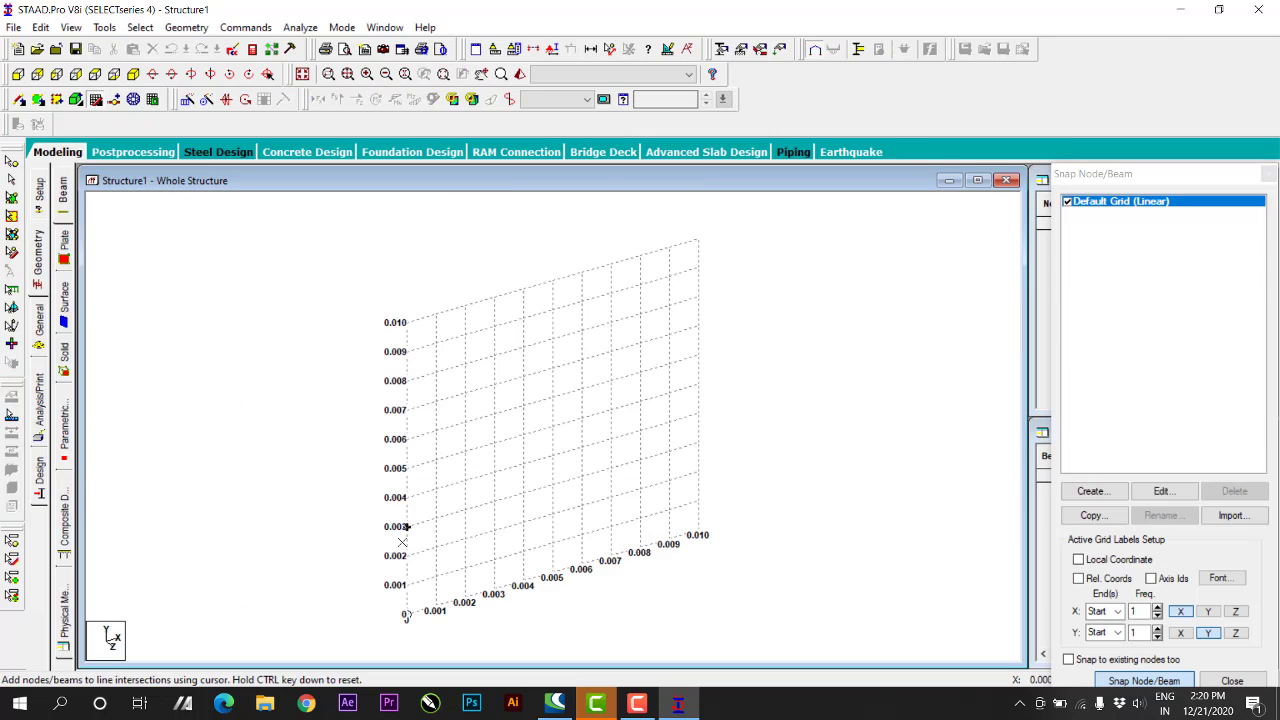
Set the default linear grid's construction line spacing to 1 m in both X and Y
click(1165, 491)
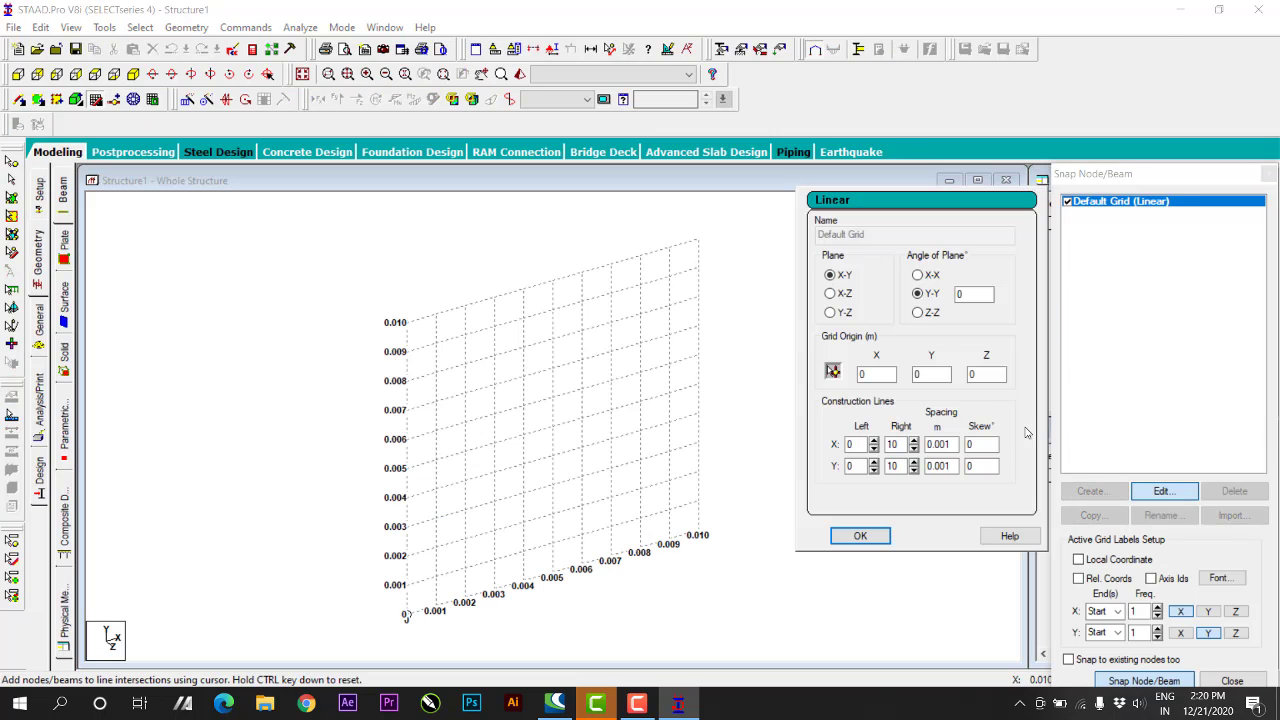
double_click(940, 444)
text(1)
double_click(938, 466)
key(BackSpace)
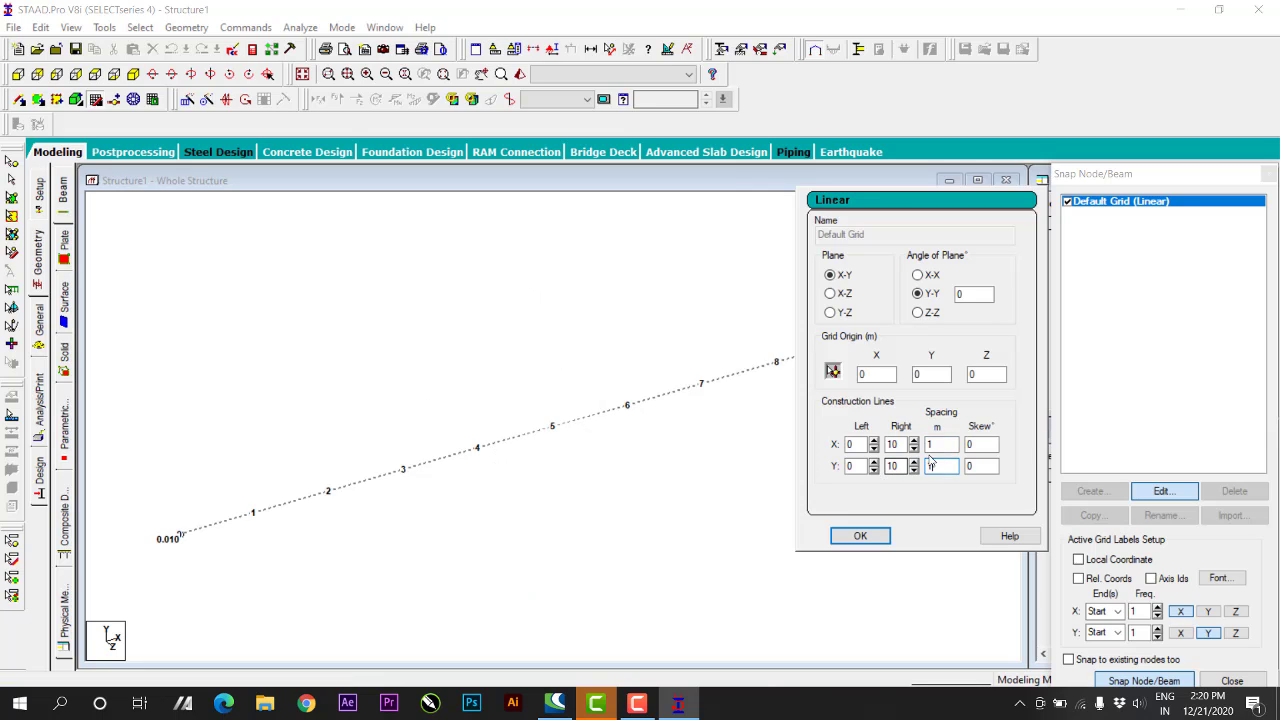
text(1)
click(860, 536)
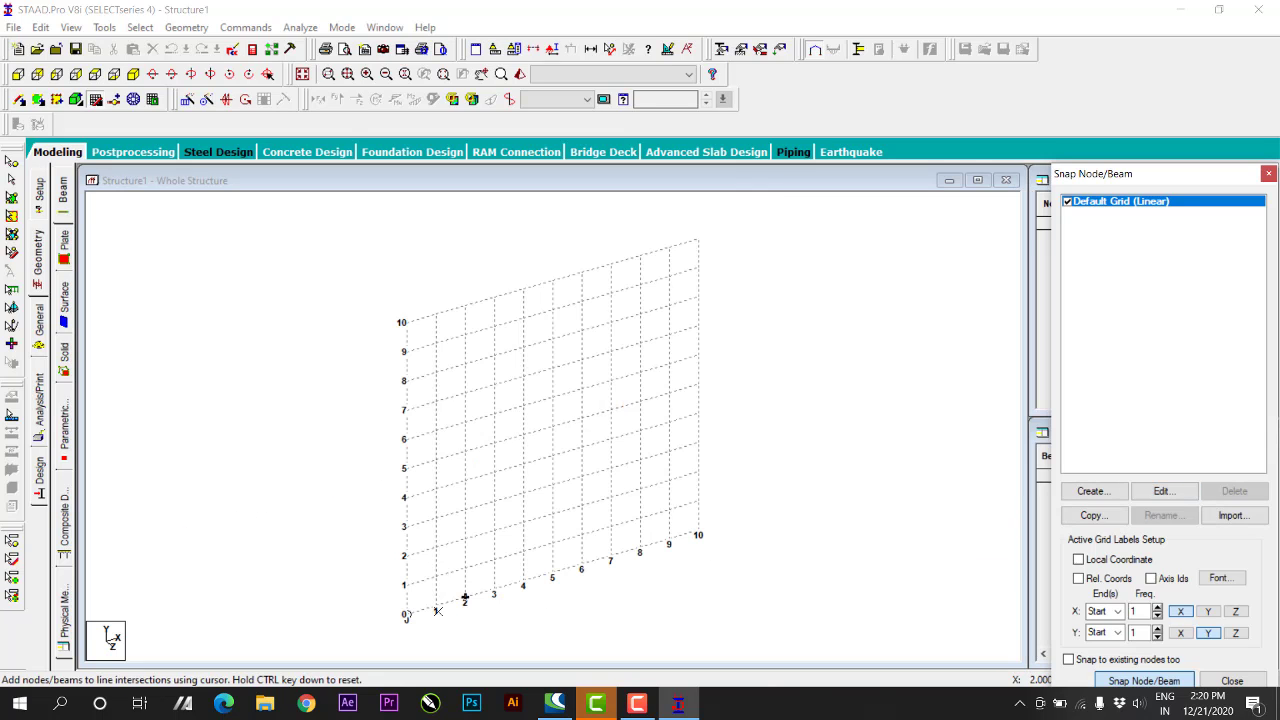
Draw a 10 m horizontal beam along the X axis from the grid origin and end beam drawing
click(698, 531)
click(402, 322)
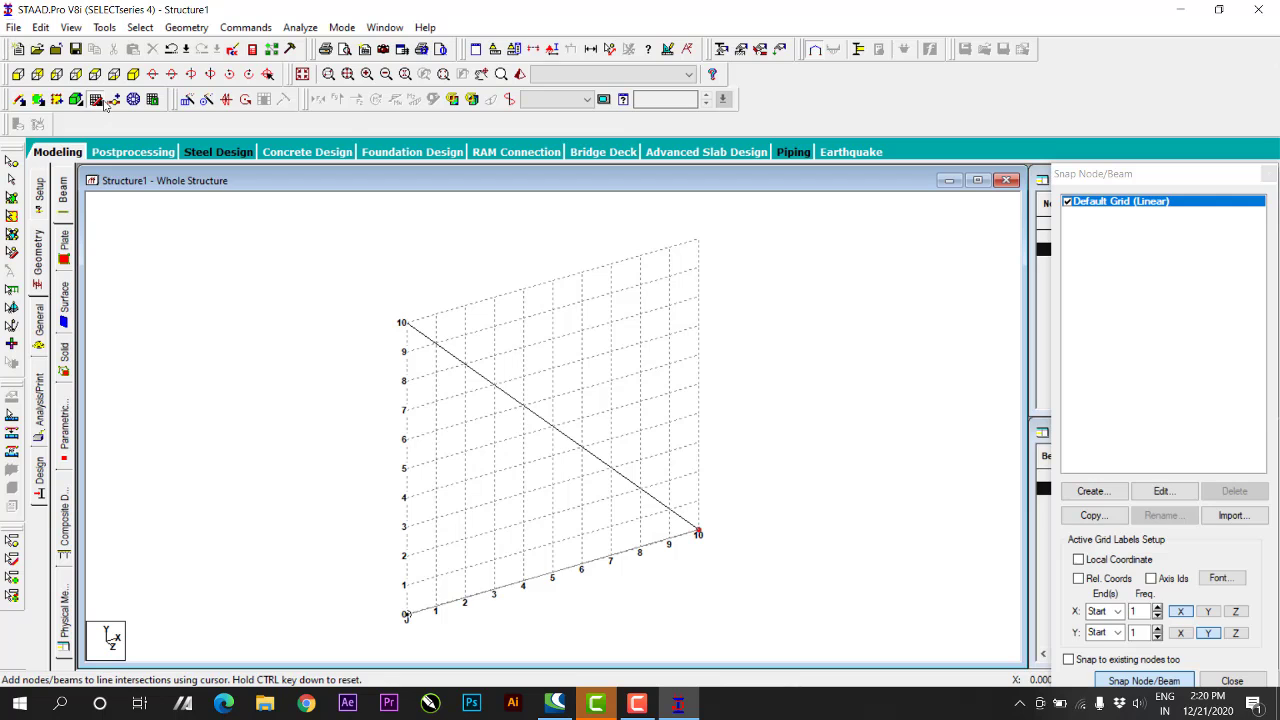
click(101, 101)
Define a rectangular concrete section with YD 0.23 m and ZD 0.23 m
click(44, 336)
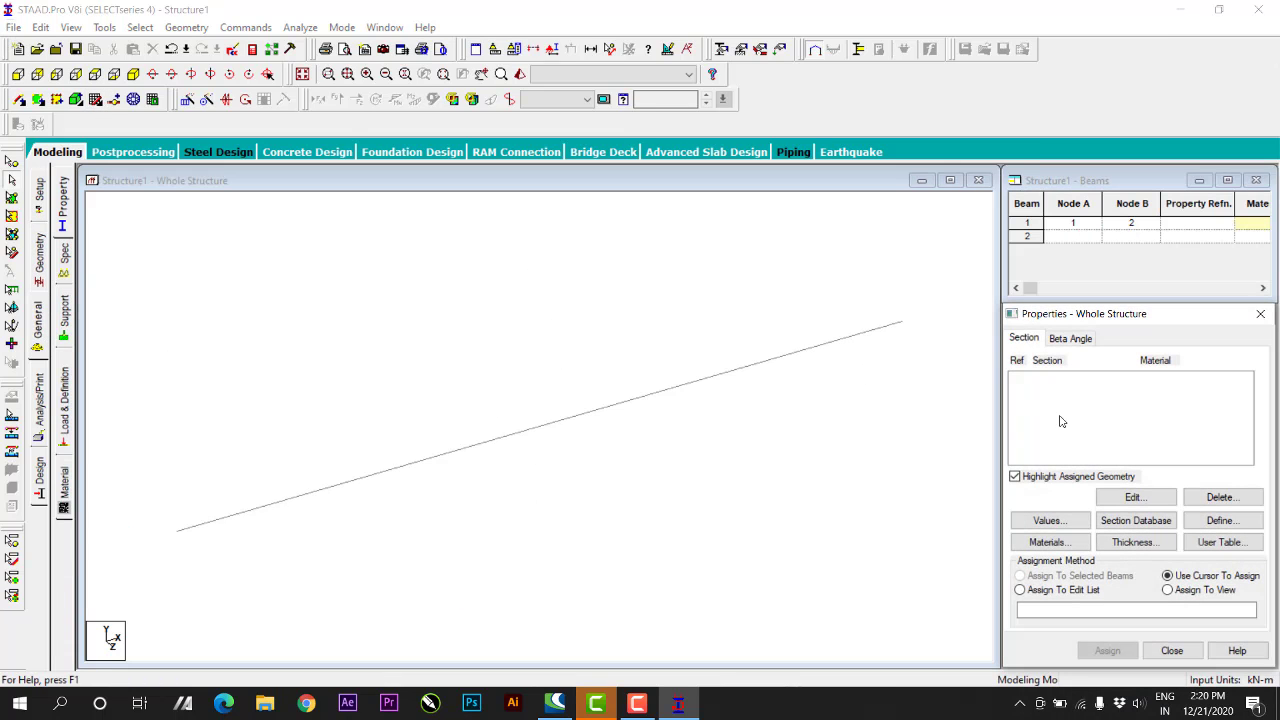
click(1220, 520)
click(402, 219)
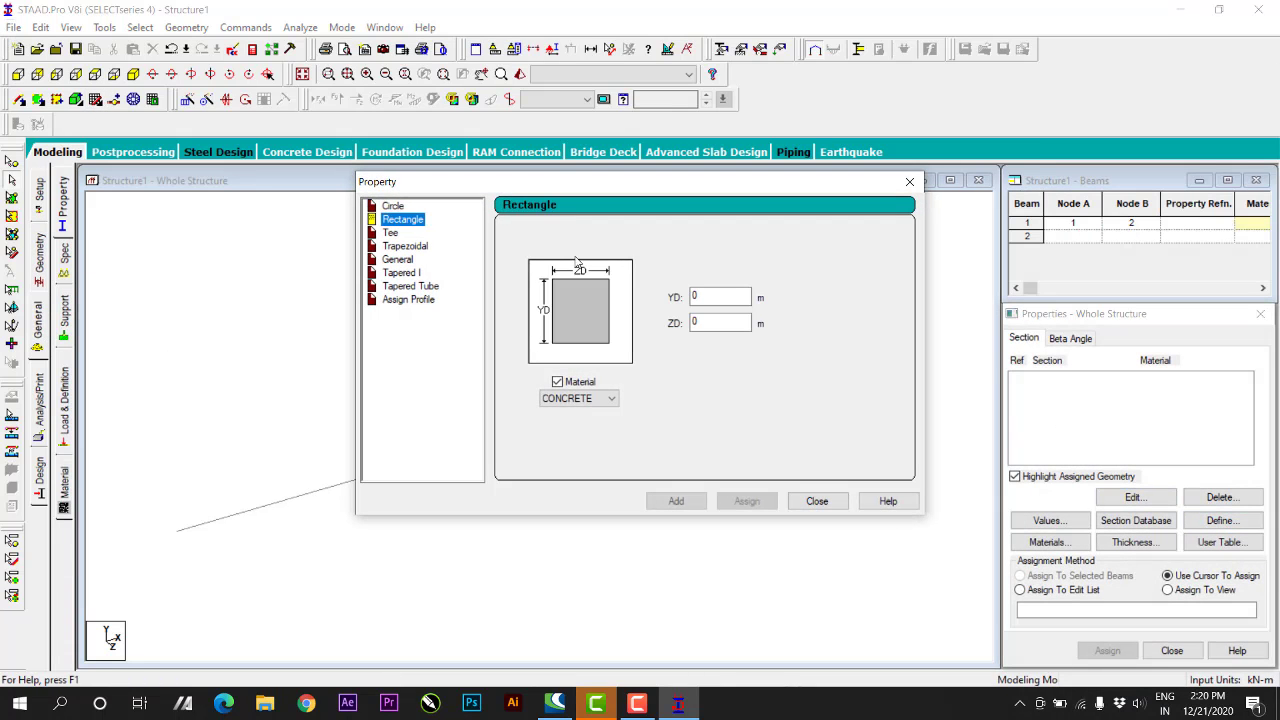
click(720, 296)
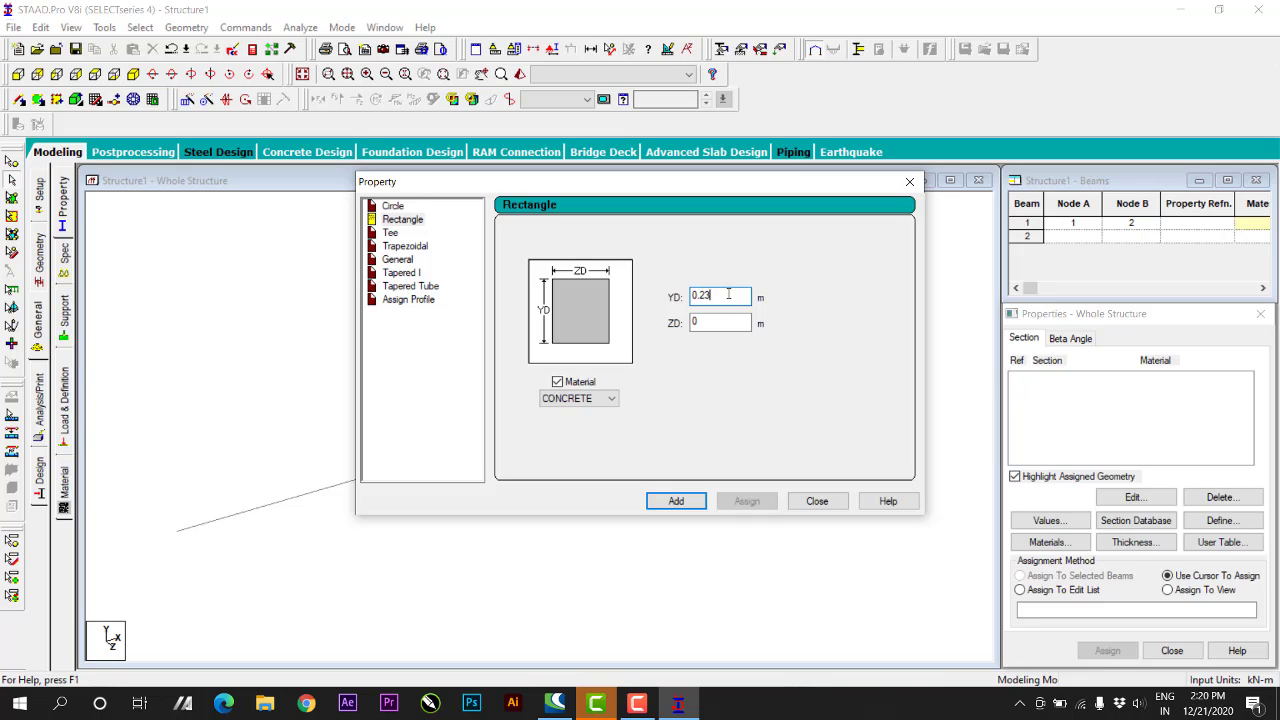
click(720, 321)
click(676, 501)
click(817, 501)
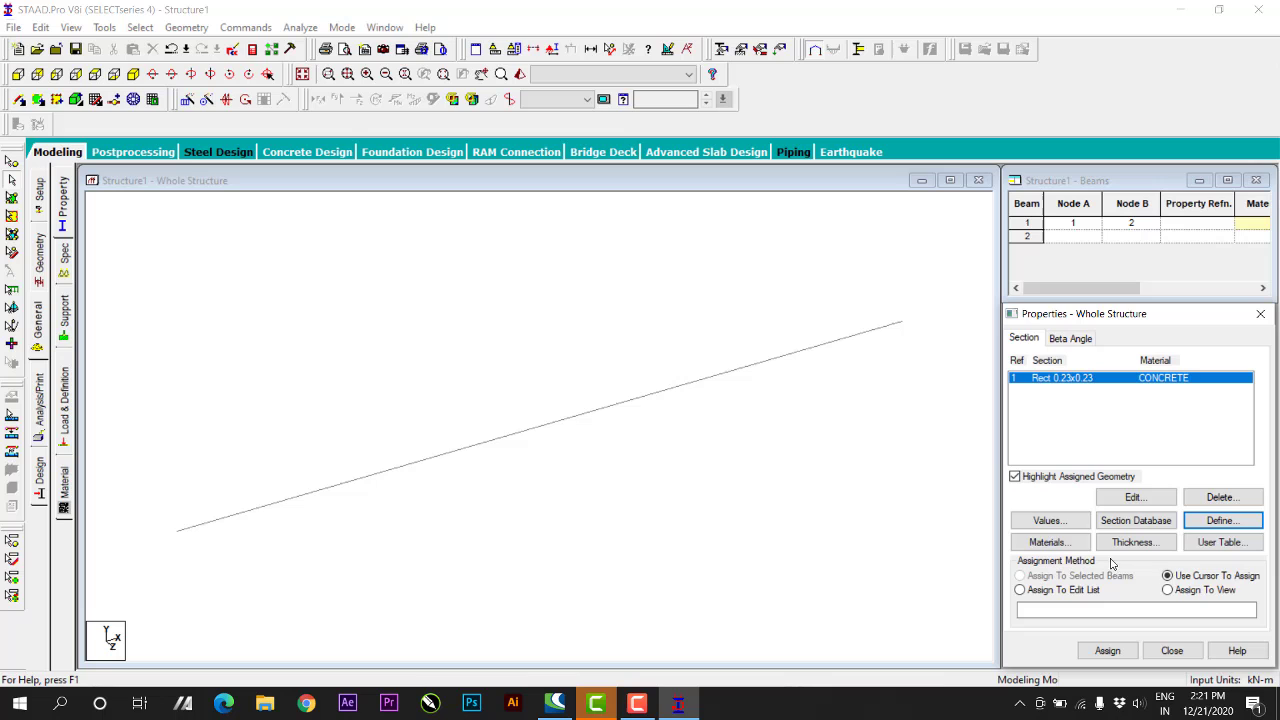
Assign the rectangular 0.23 x 0.23 concrete section to the beam using Assign To View
click(1167, 590)
click(1107, 650)
click(1165, 524)
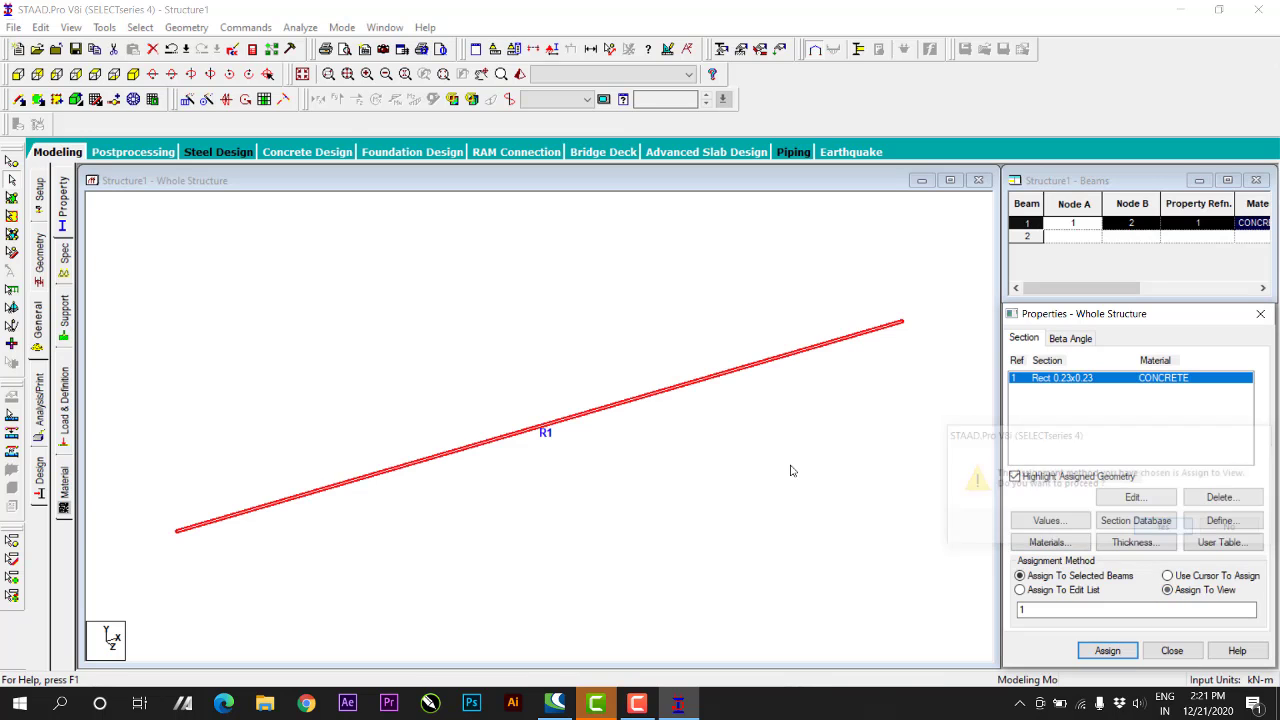
click(100, 325)
Create a fixed support and assign it to both ends of the beam using Assign To View
click(64, 320)
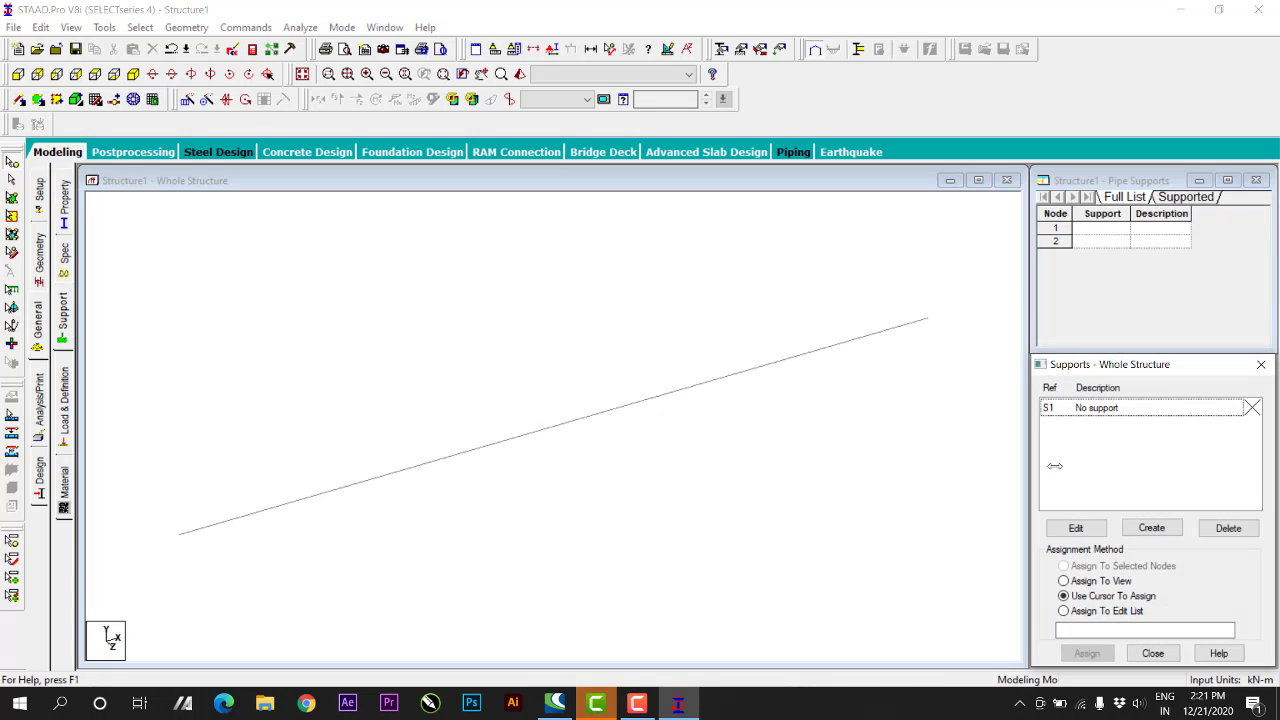
click(1151, 526)
click(1054, 667)
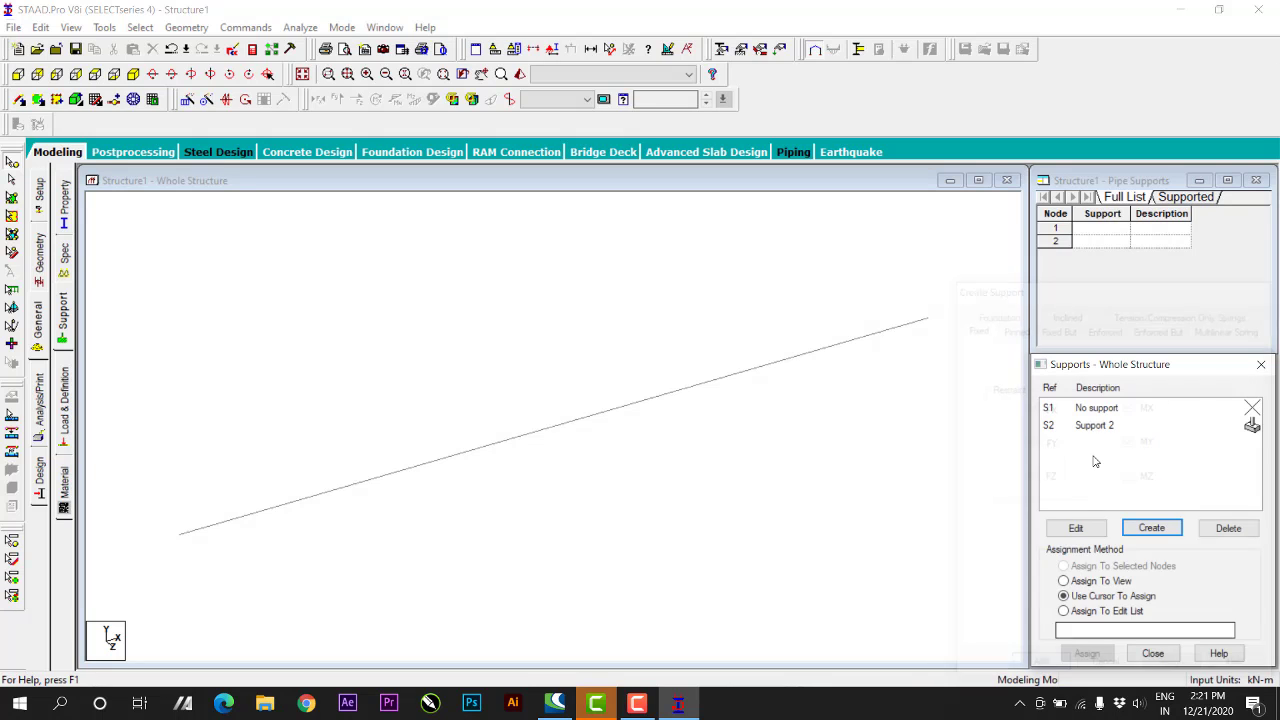
click(1095, 426)
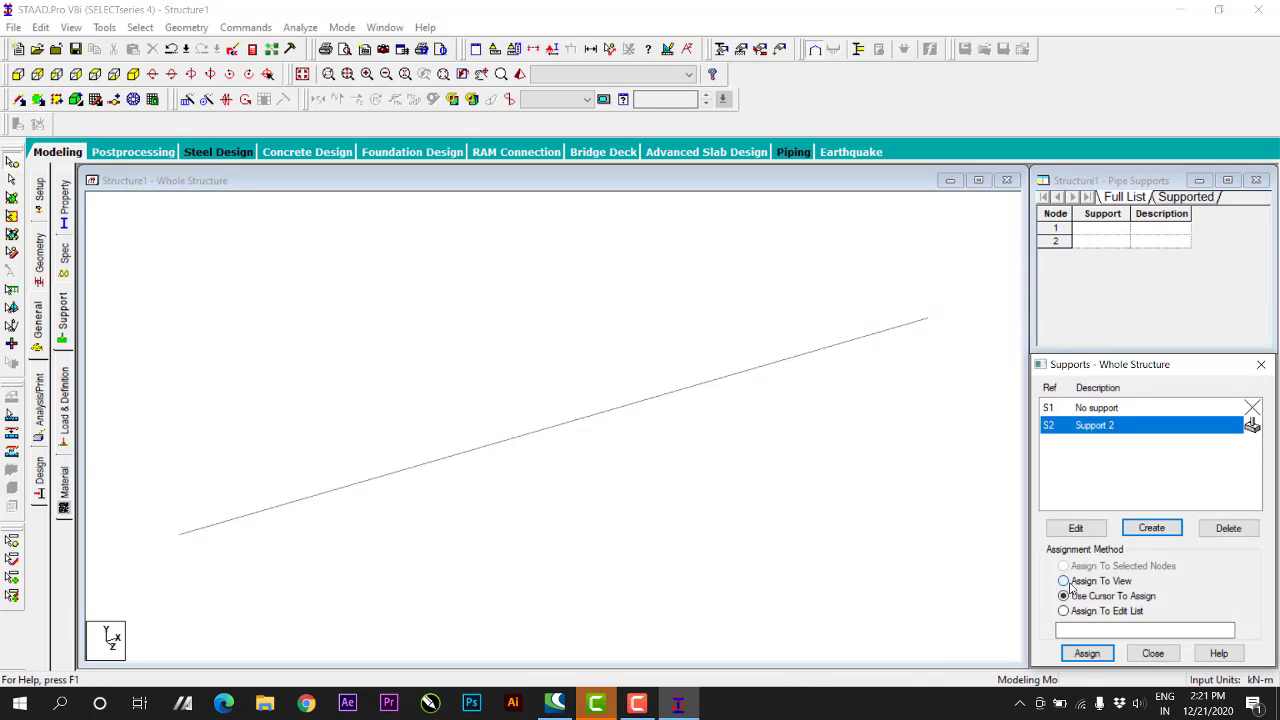
click(1082, 581)
click(1087, 653)
click(1165, 554)
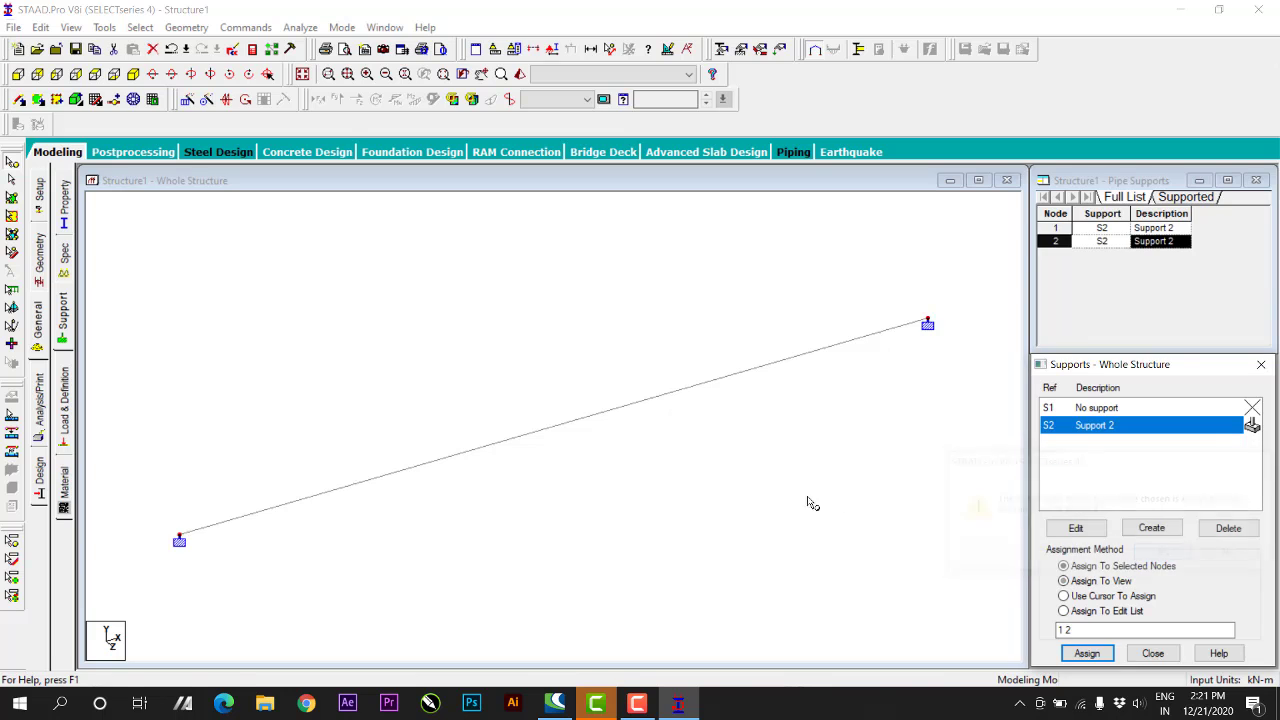
Add primary load case number 1 titled LOAD CASE 1 with loading type None
click(60, 428)
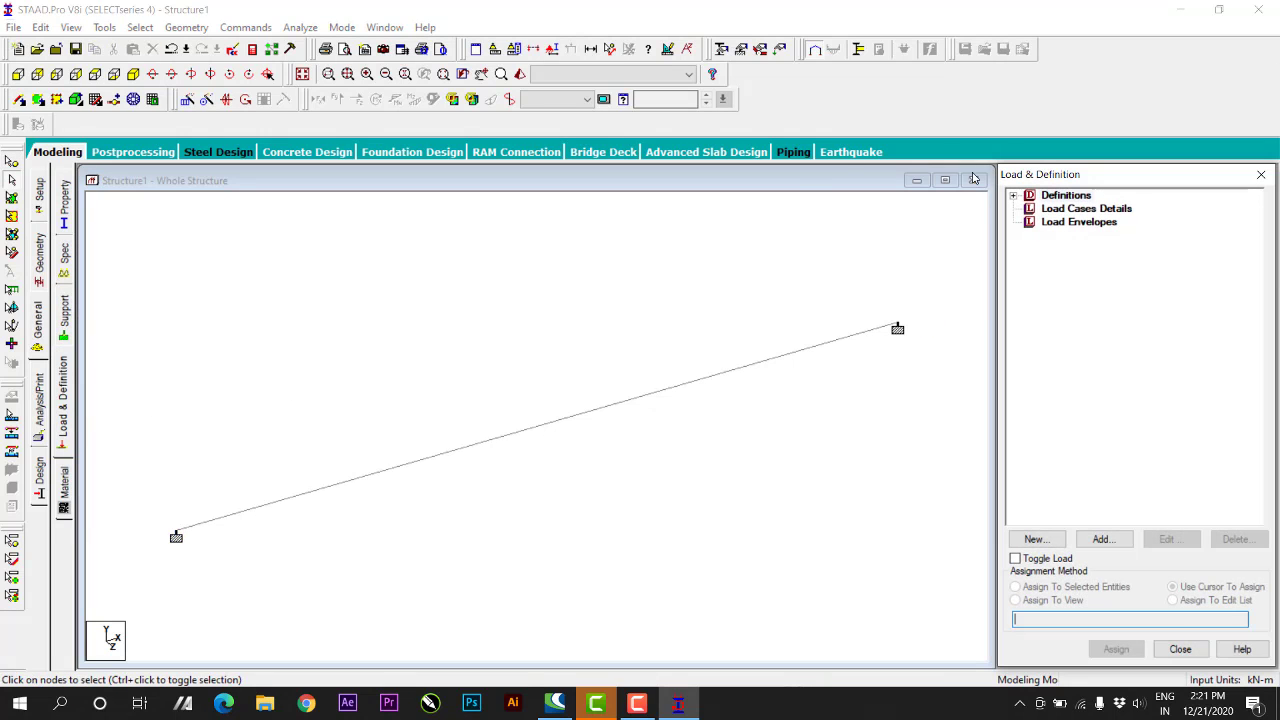
click(1062, 209)
click(1103, 539)
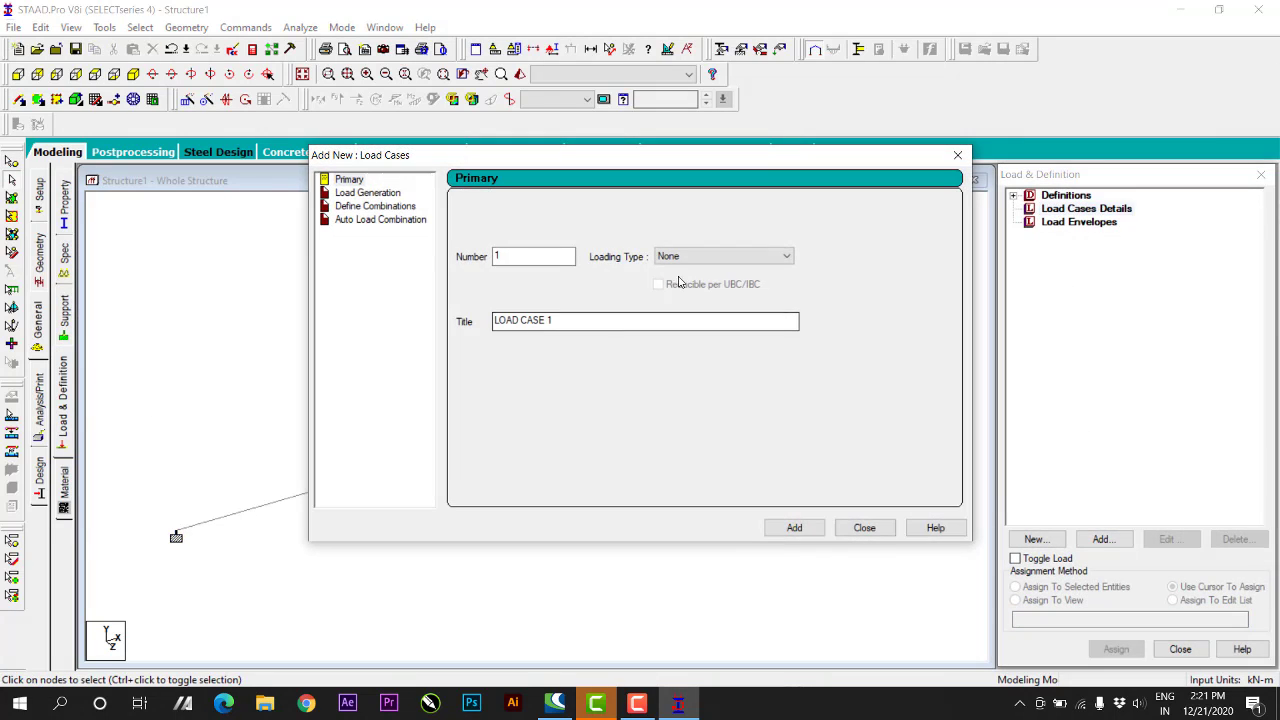
click(794, 526)
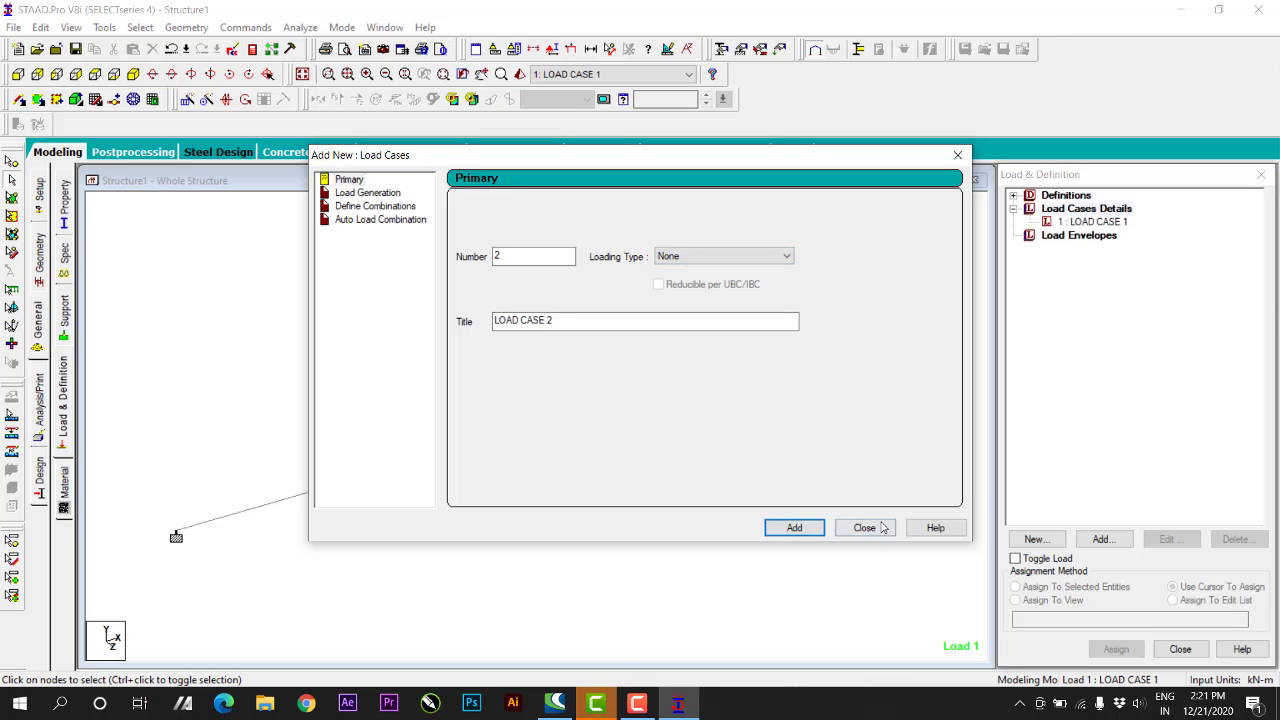
click(864, 527)
Add a concentrated member force of -10 kN in the GY direction at d1 = 5 m to LOAD CASE 1
click(1098, 221)
click(1103, 539)
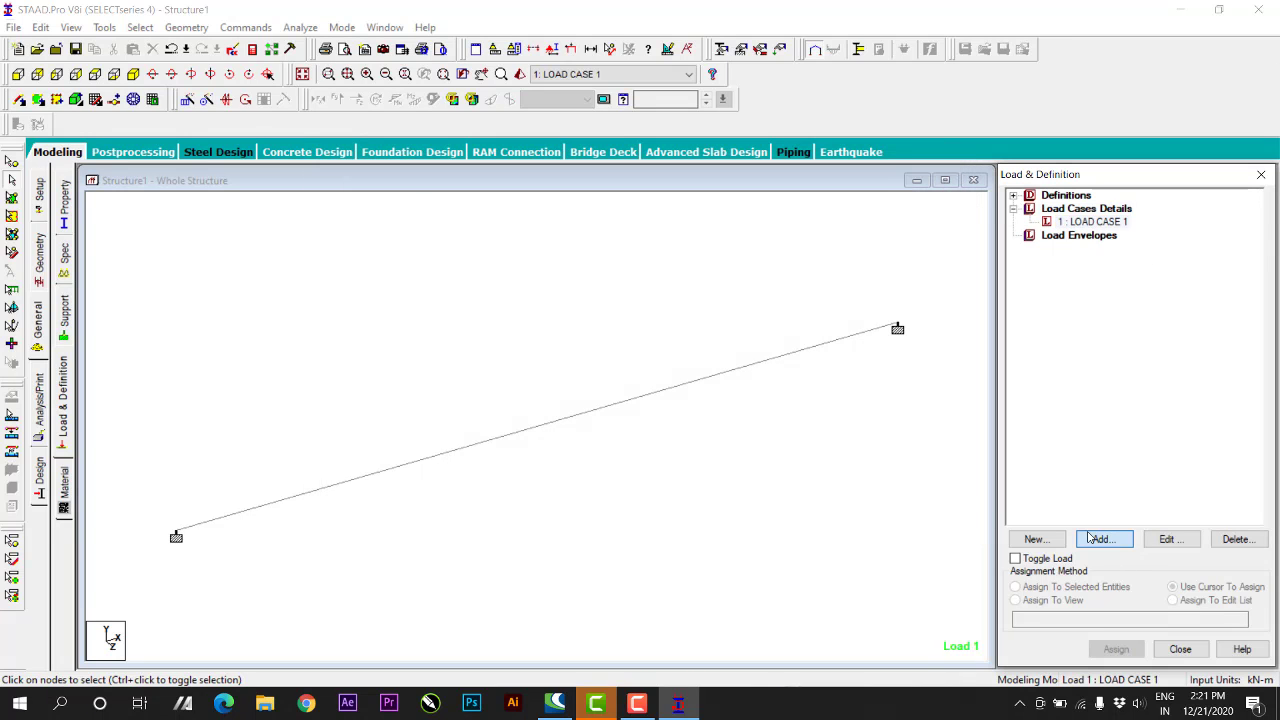
click(295, 146)
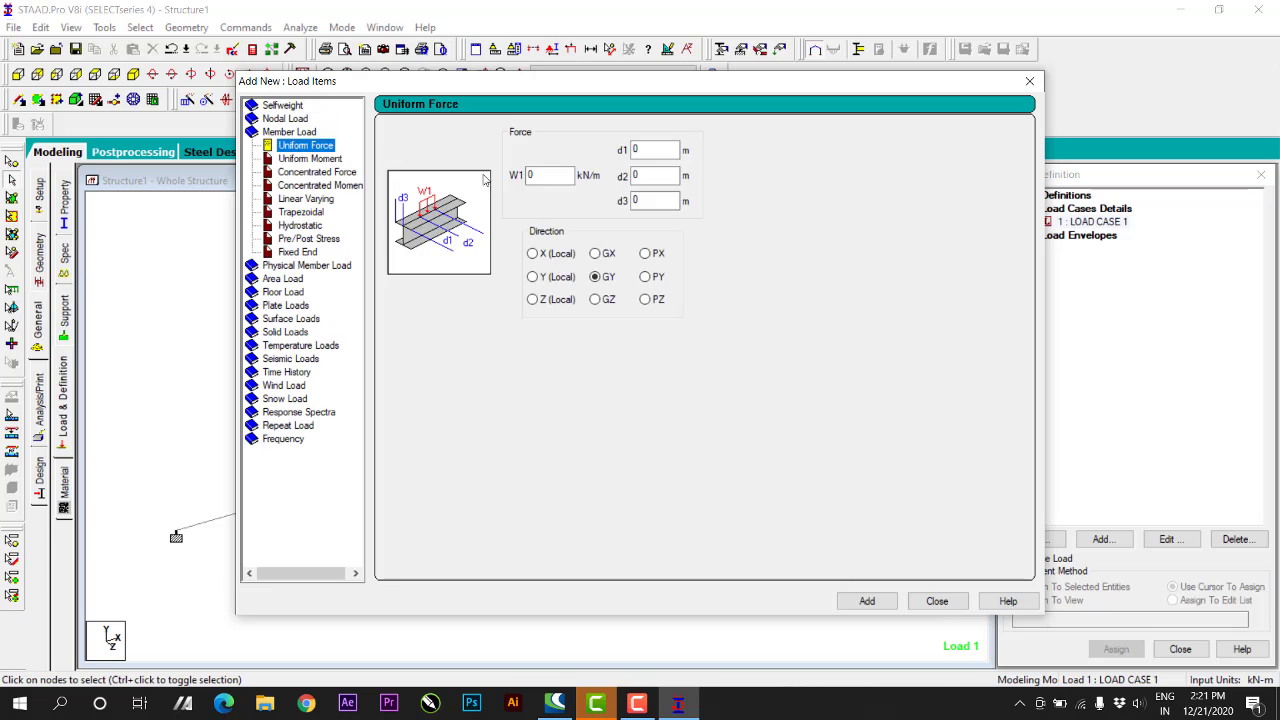
click(315, 173)
double_click(533, 180)
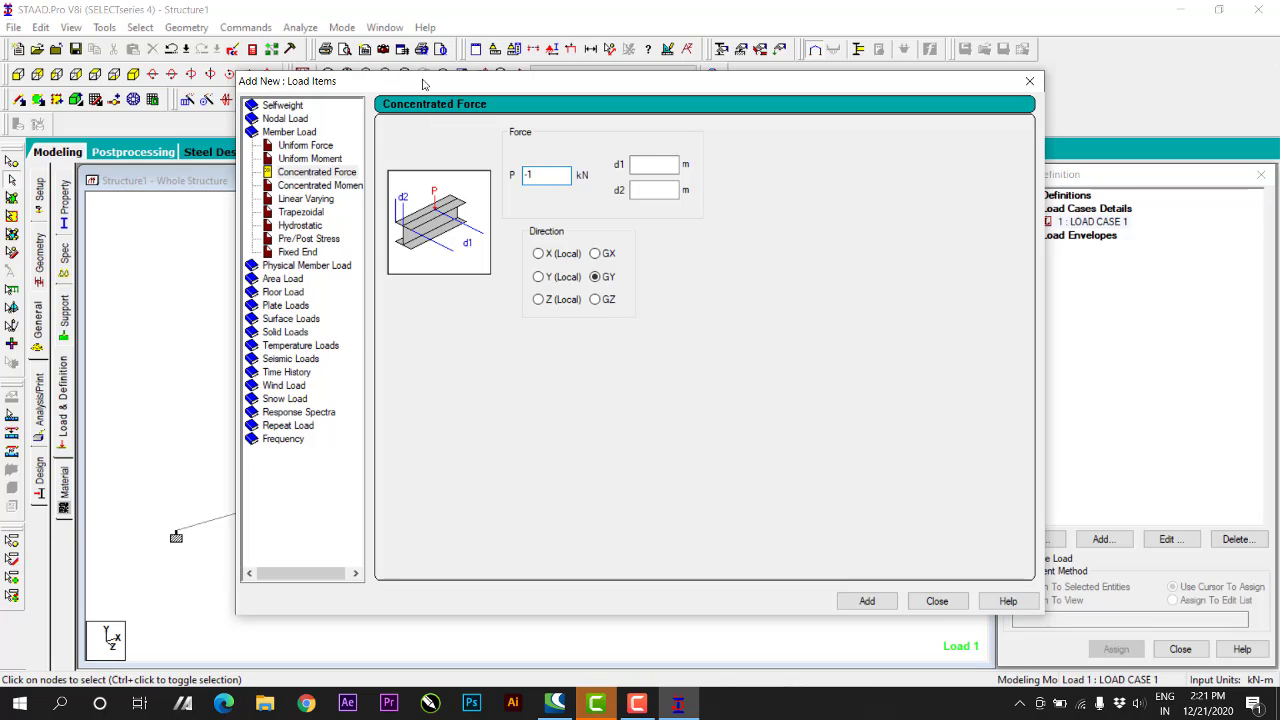
click(652, 164)
text(5)
click(866, 601)
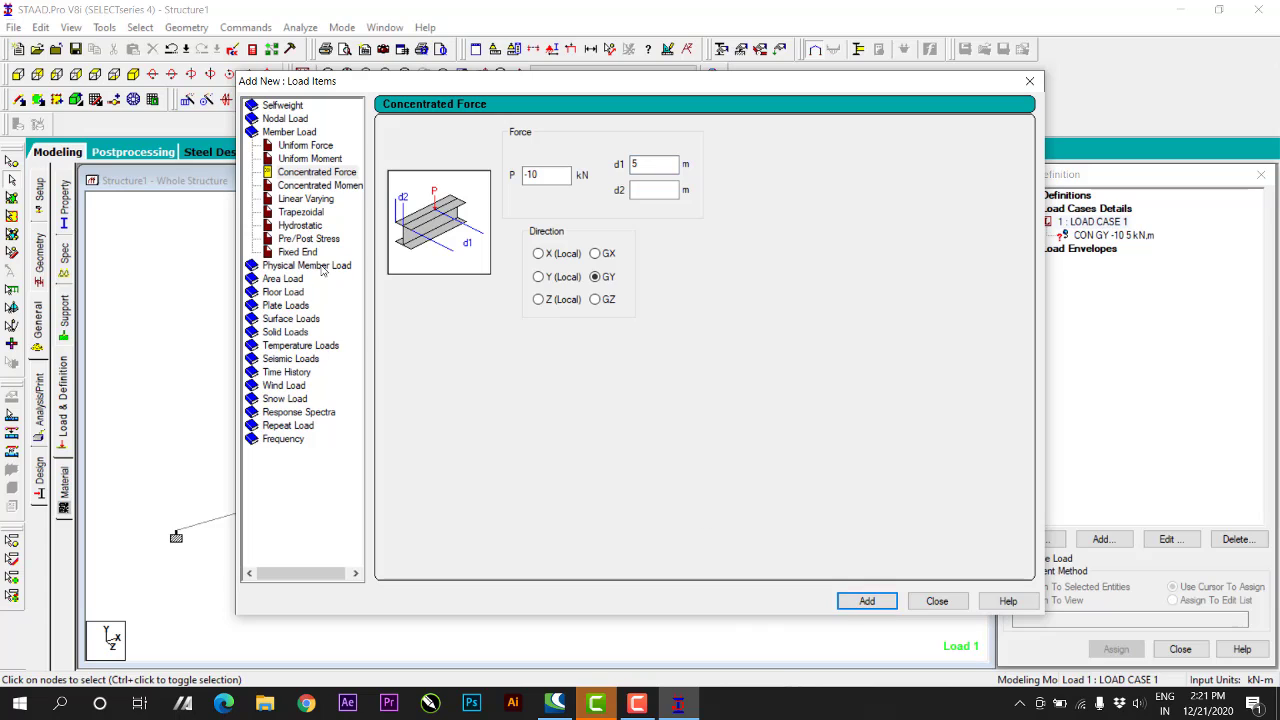
Add a uniform member force of -10 kN/m in the GY direction from d1 = 2 m to d2 = 8 m
click(306, 146)
key(Tab)
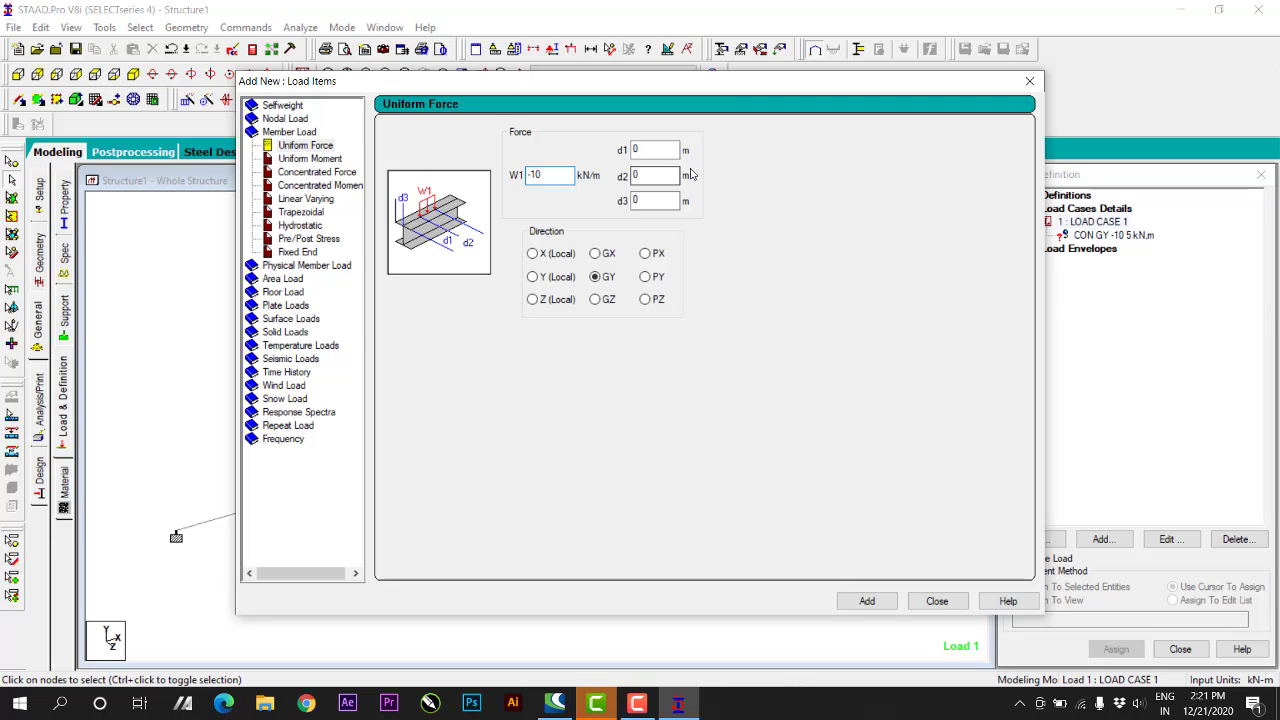
click(636, 149)
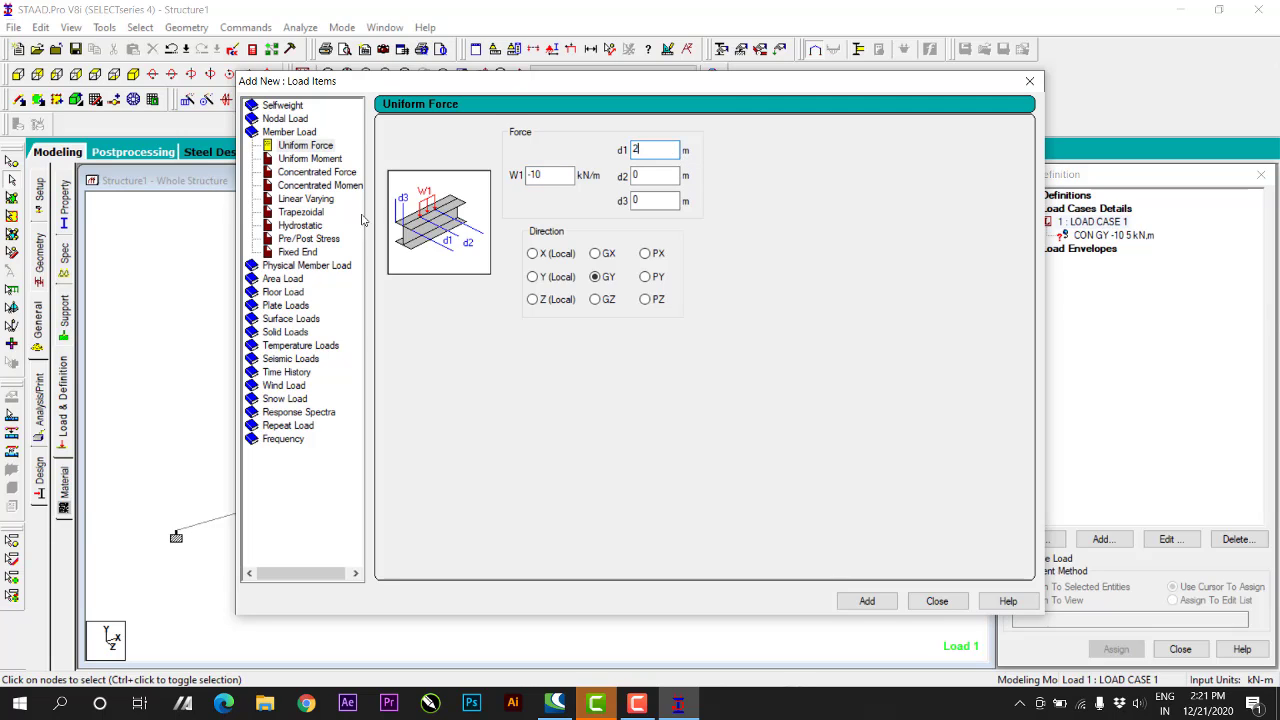
key(Tab)
text(8)
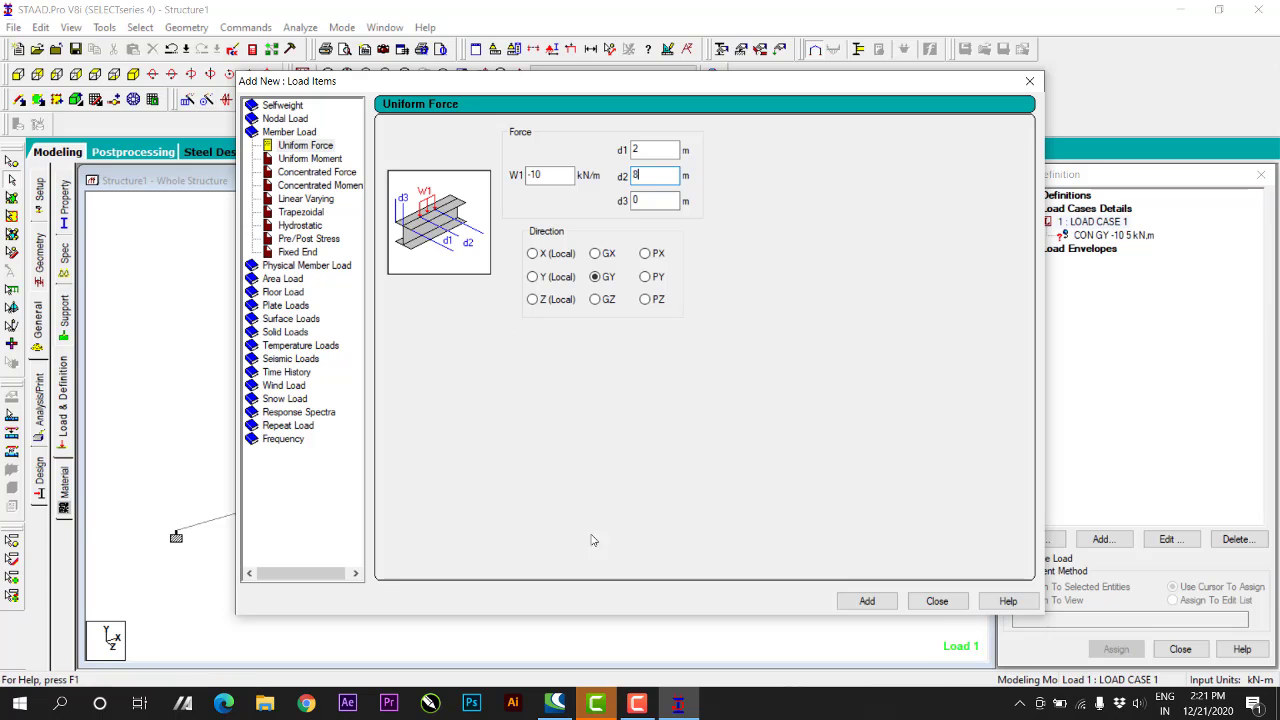
click(864, 600)
click(956, 600)
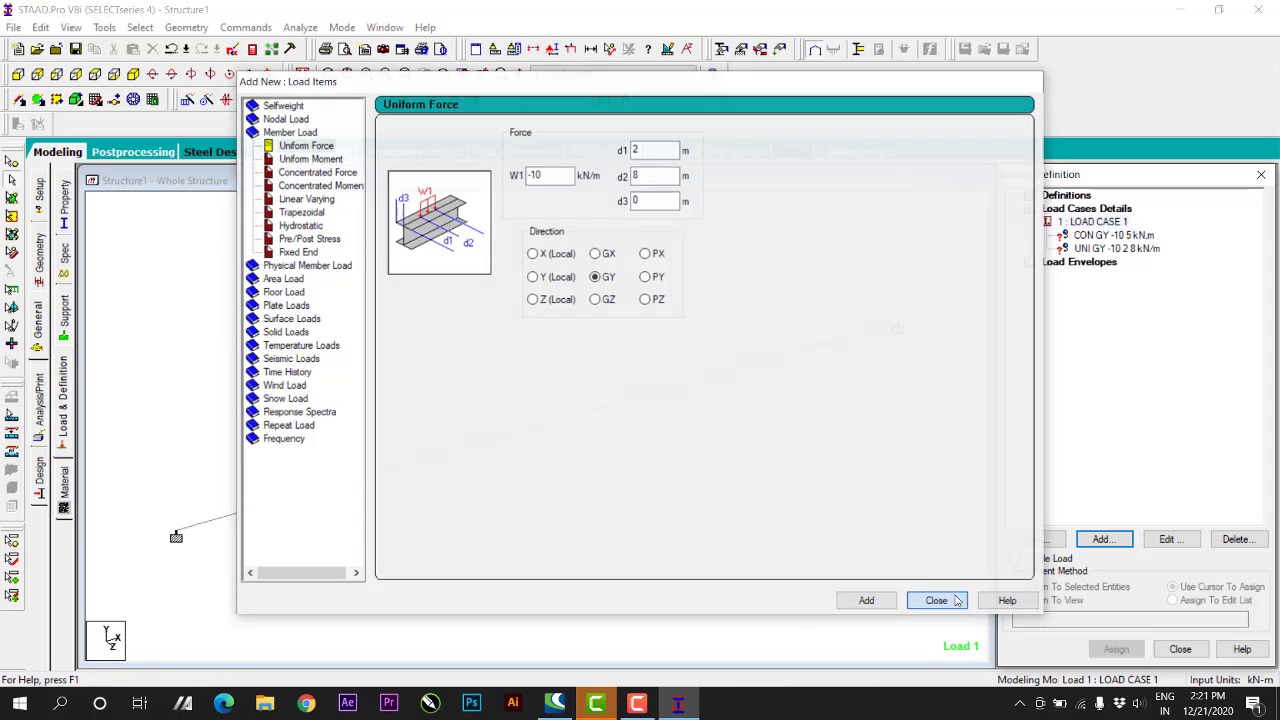
Assign the -10 kN concentrated force to the beam using Assign To View
click(1118, 236)
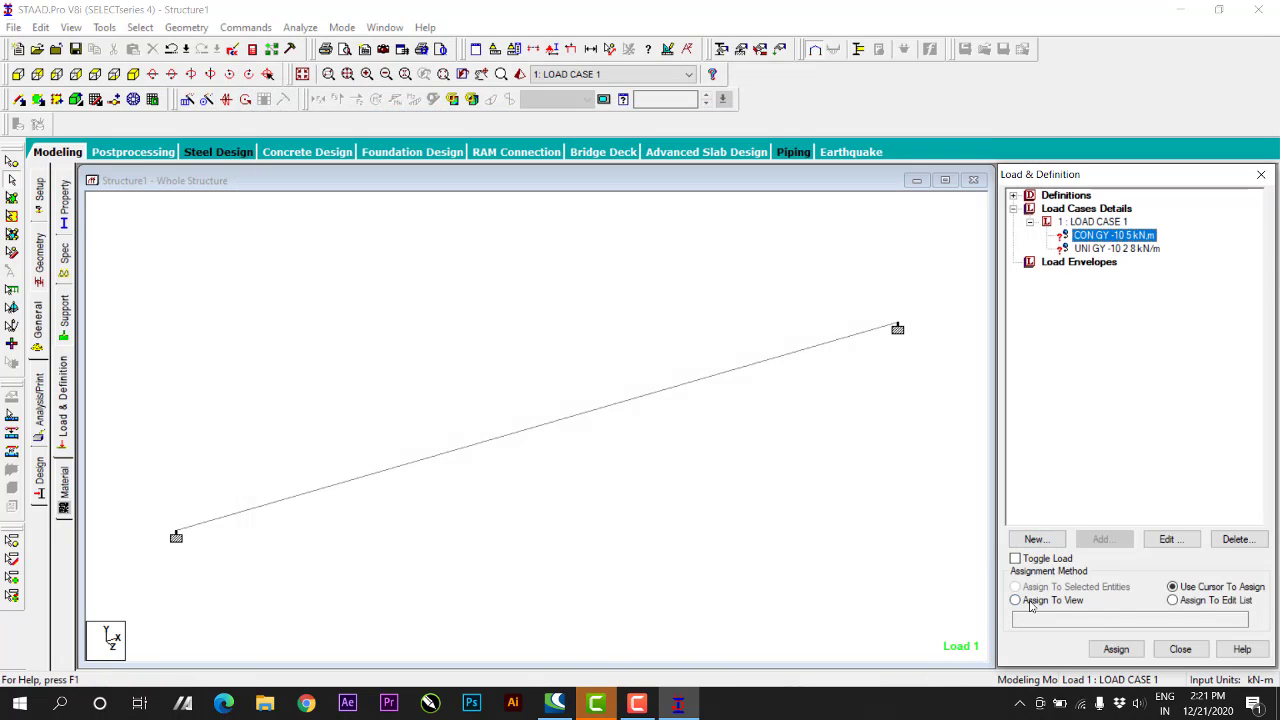
click(1030, 600)
click(1116, 649)
click(1166, 458)
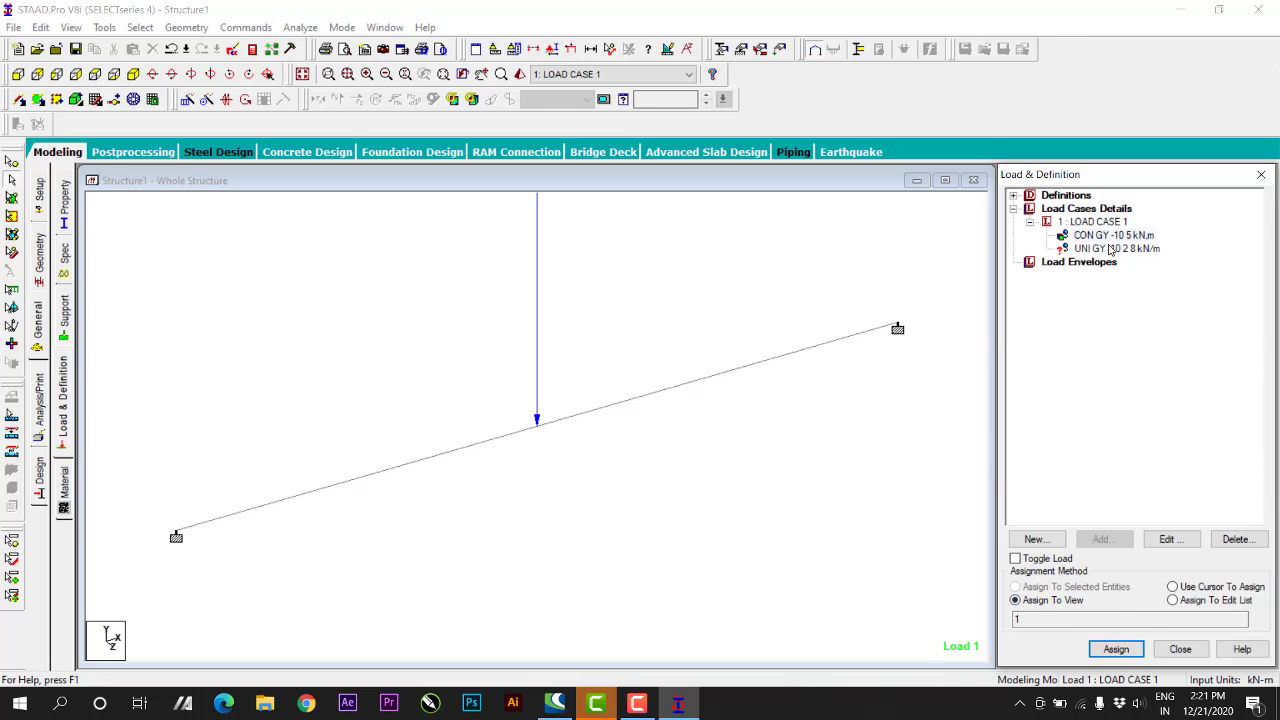
Assign the -10 kN/m uniform force to the beam using Assign To View
click(1108, 249)
click(1050, 600)
click(1116, 649)
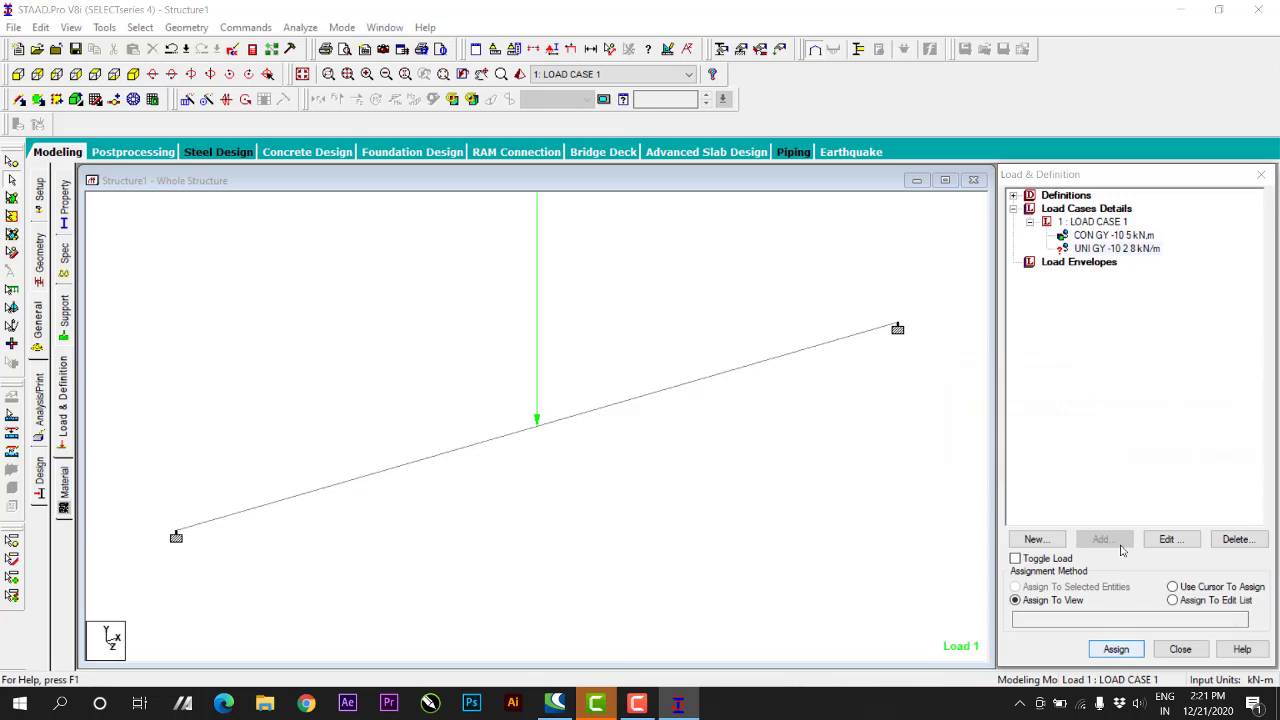
click(1160, 458)
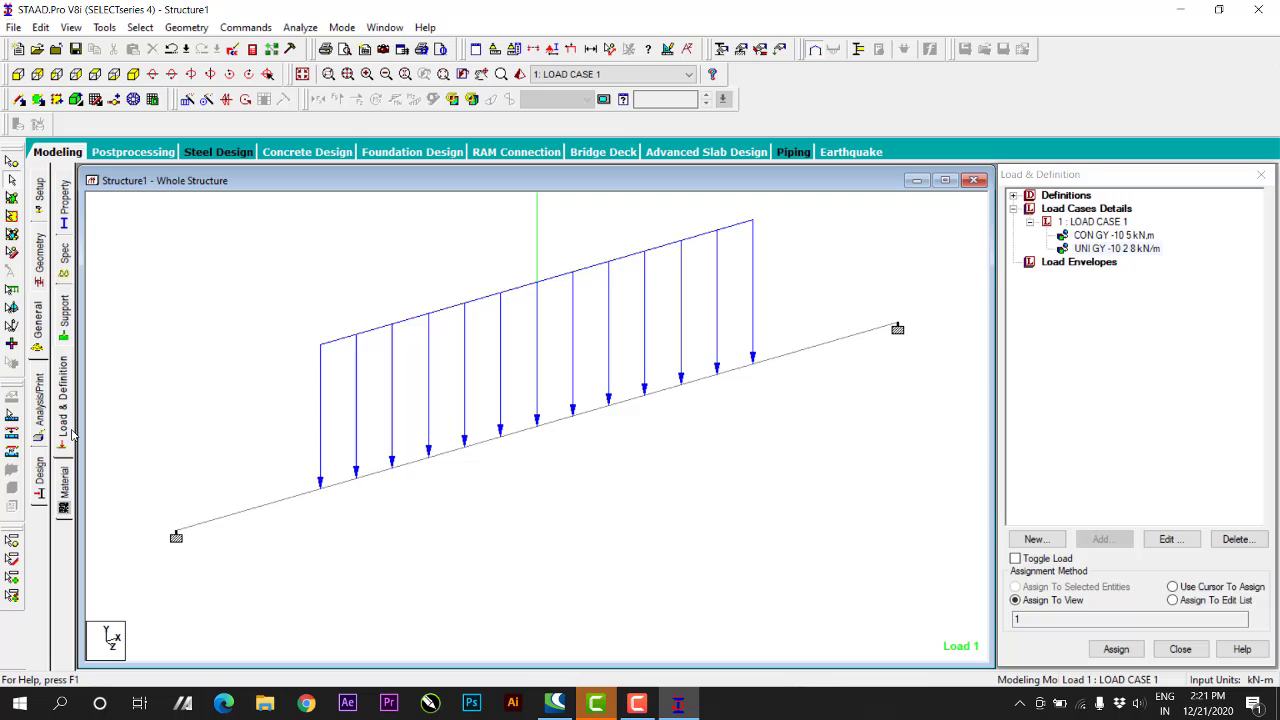
Add a Perform Analysis command with the No Print option and run the analysis, staying in Modeling Mode
click(30, 408)
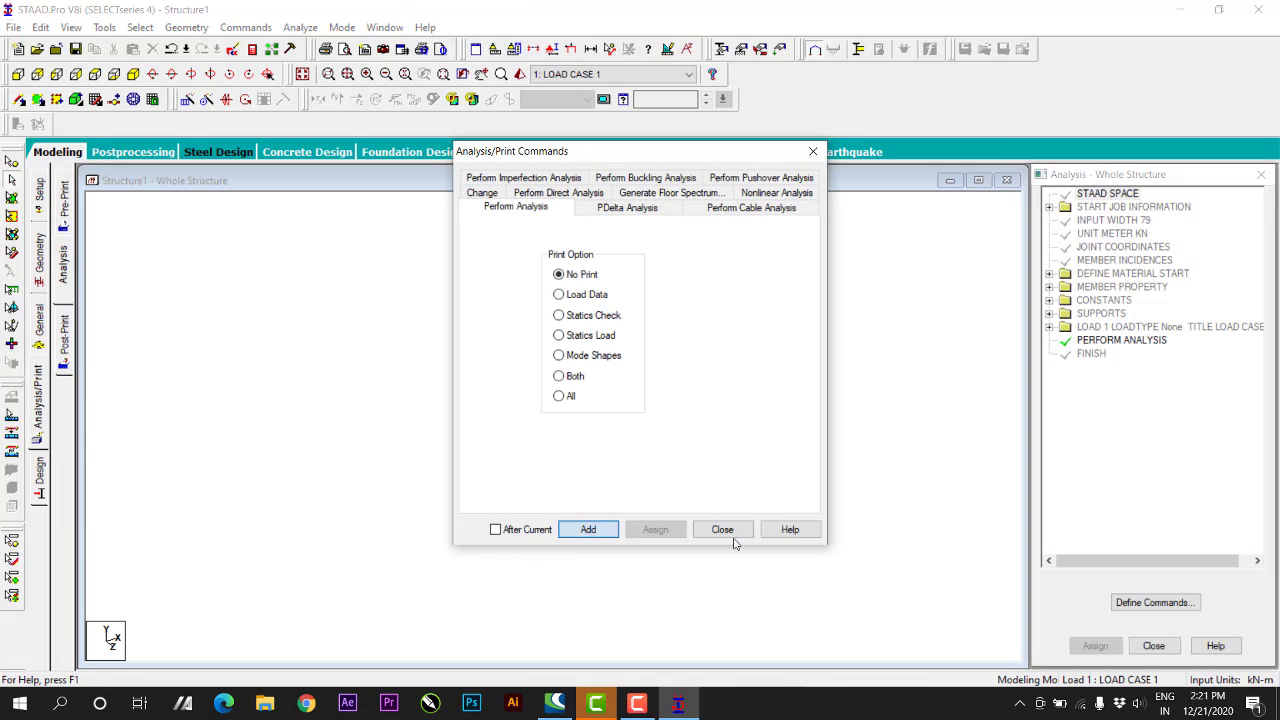
click(734, 531)
click(301, 28)
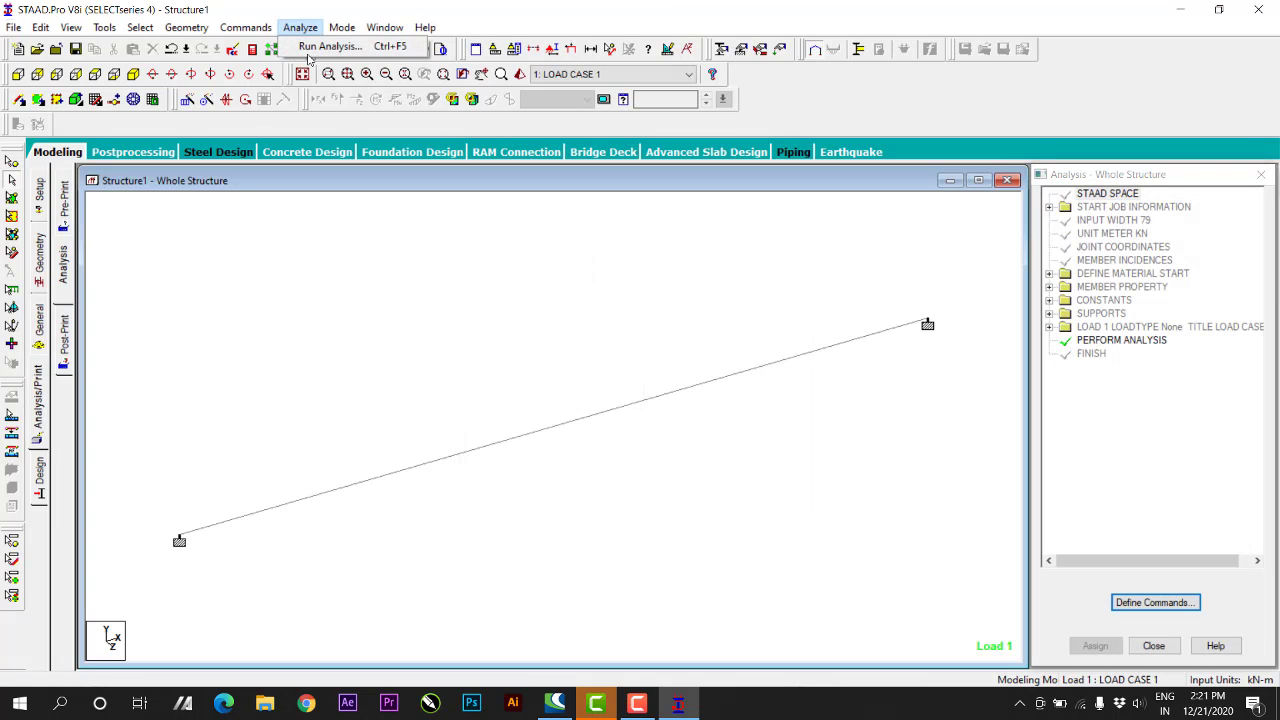
click(329, 46)
click(546, 381)
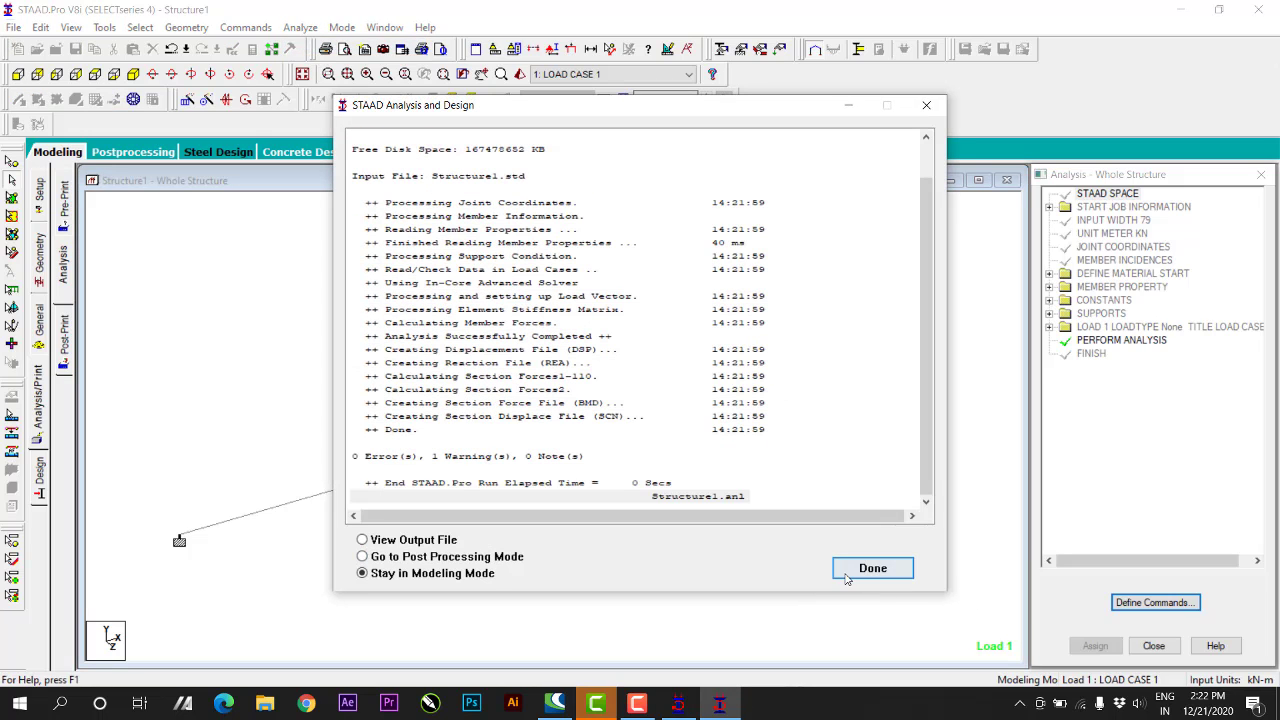
click(870, 570)
Examine the beam's Shear-Y and Bending-Z diagrams and its global deflection in the Y direction for load case 1
double_click(553, 431)
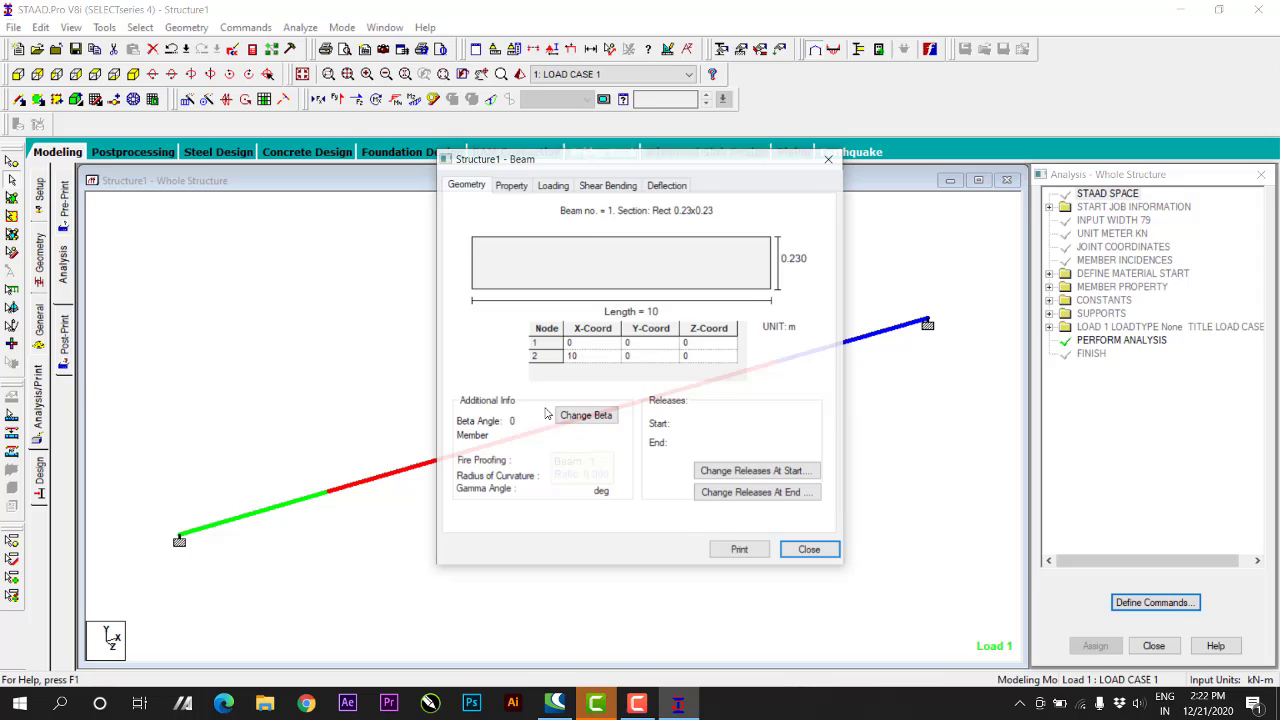
click(604, 186)
click(684, 500)
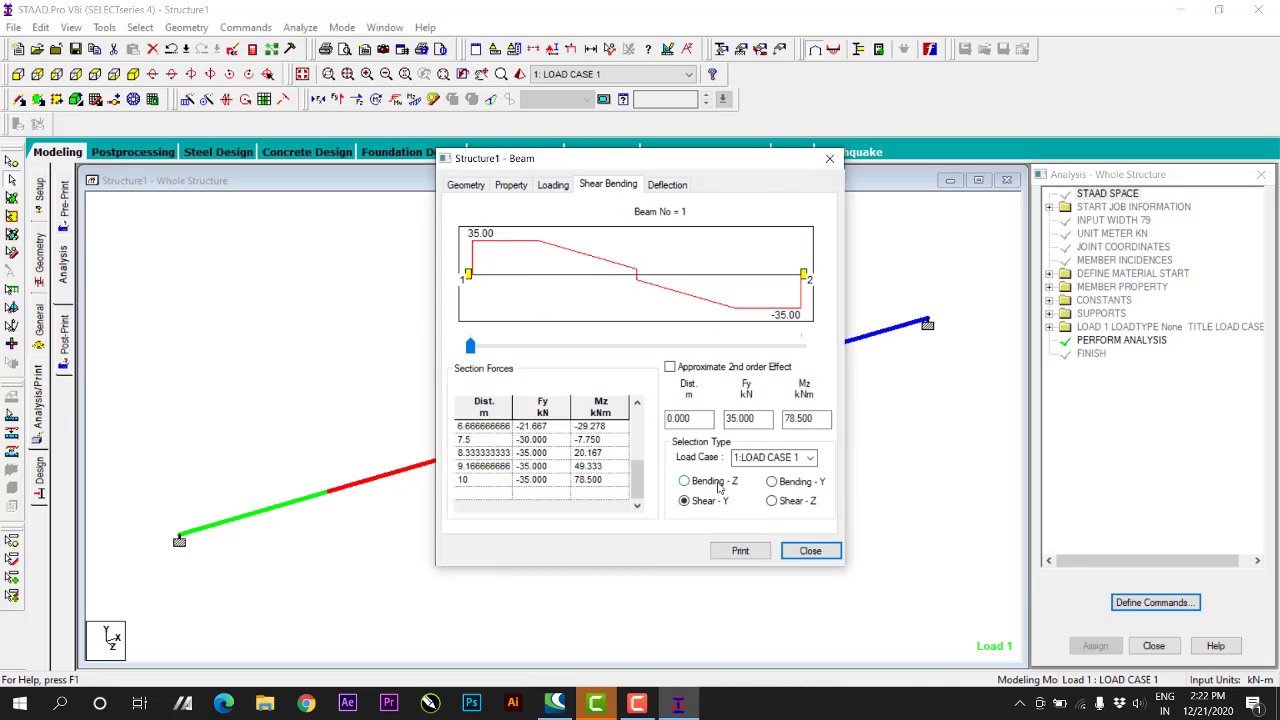
click(684, 481)
click(670, 186)
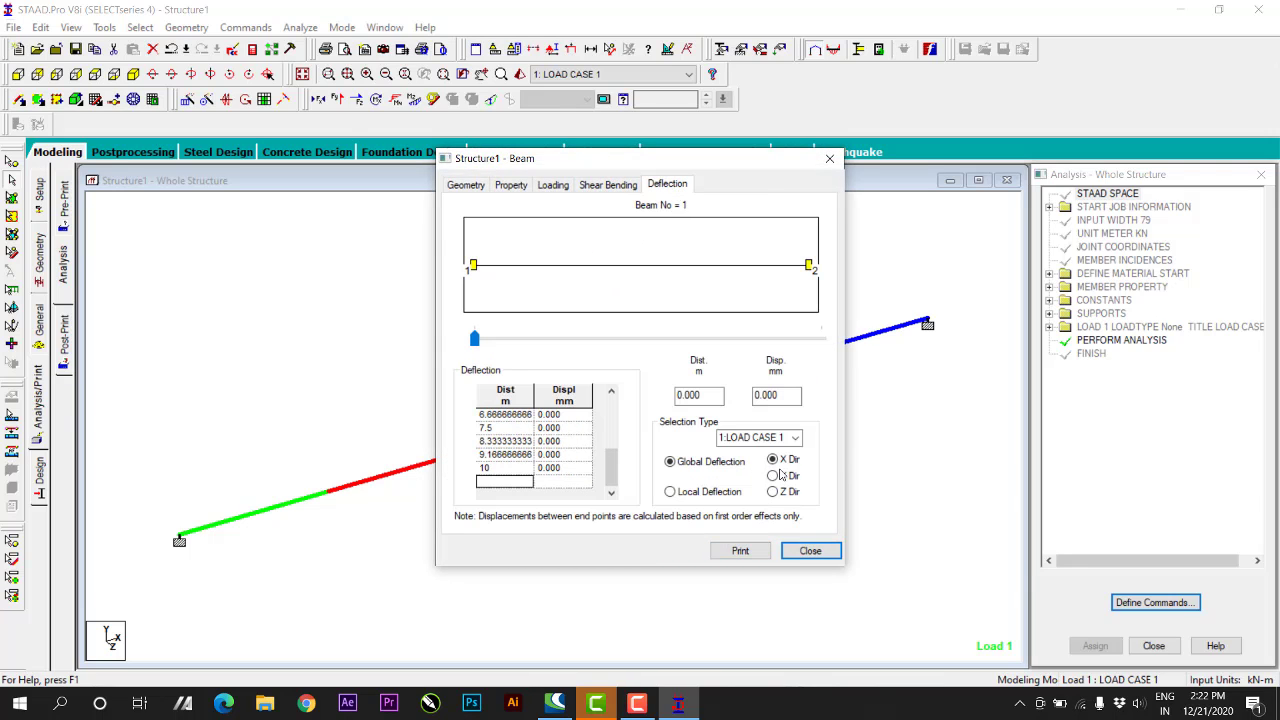
click(788, 477)
click(809, 550)
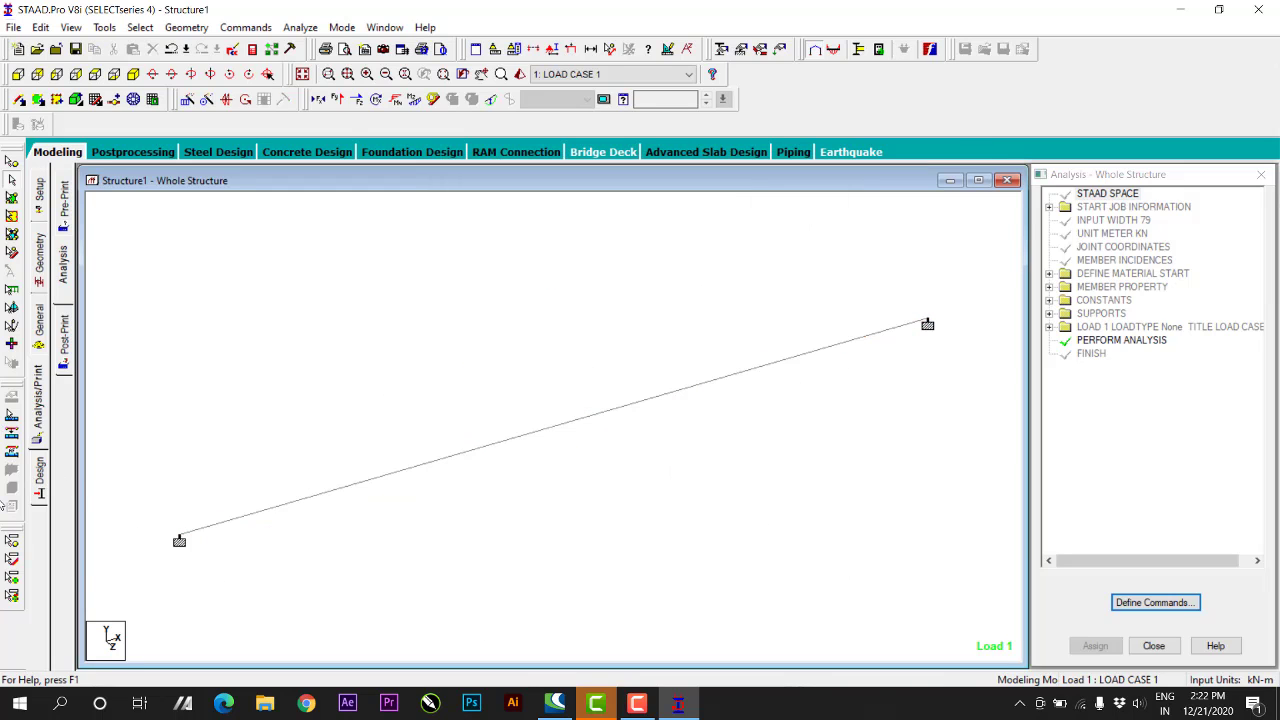
Start a concrete design for the structure and set the current design code to IS456
click(39, 485)
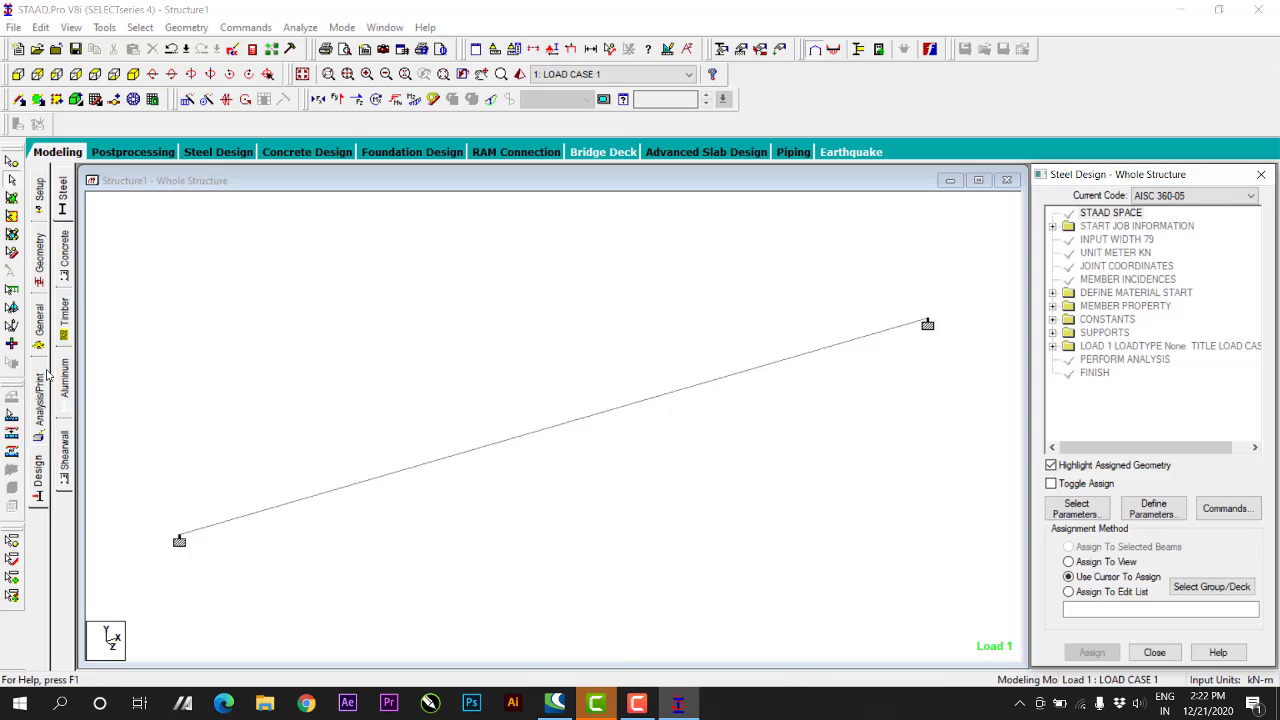
click(63, 250)
click(1240, 196)
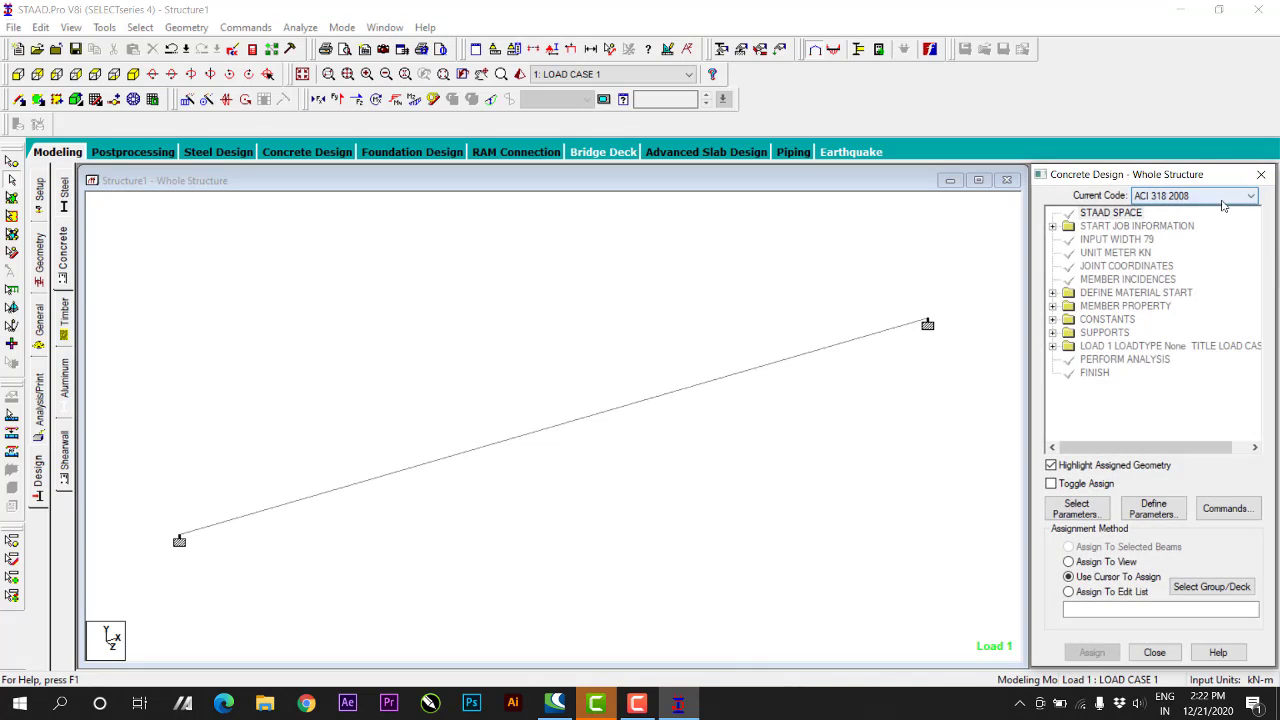
click(1180, 405)
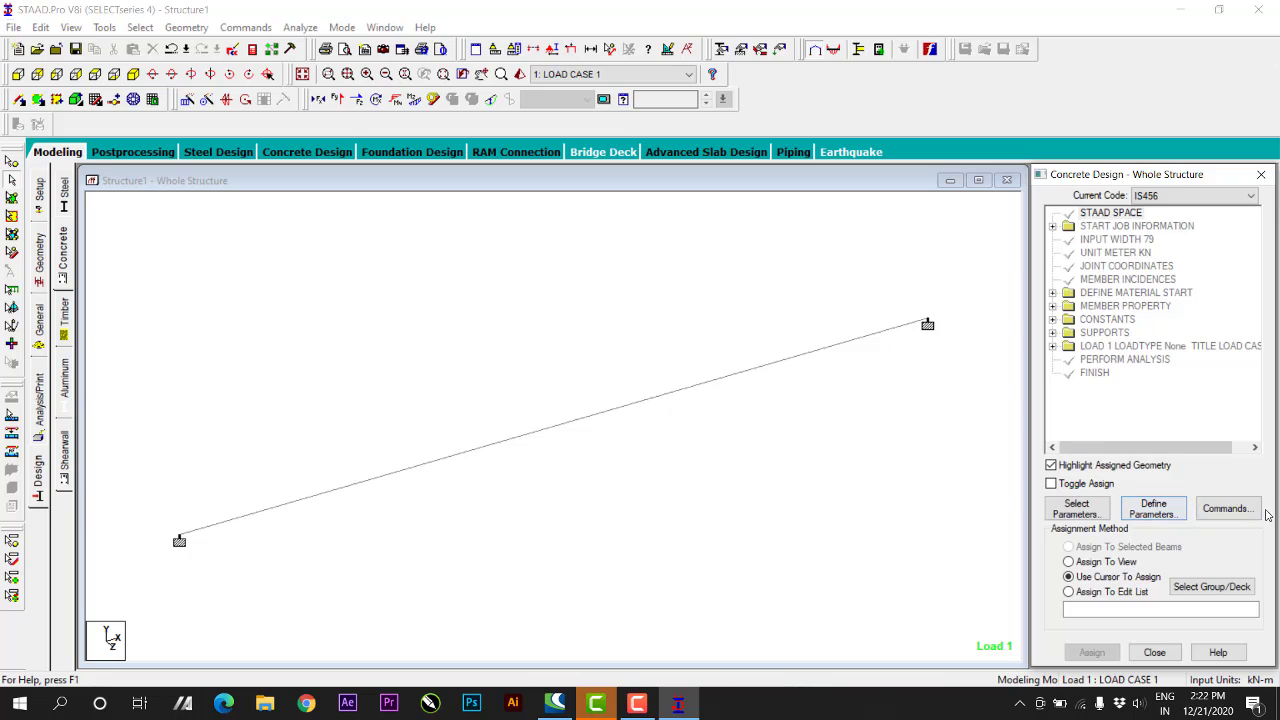
click(1174, 506)
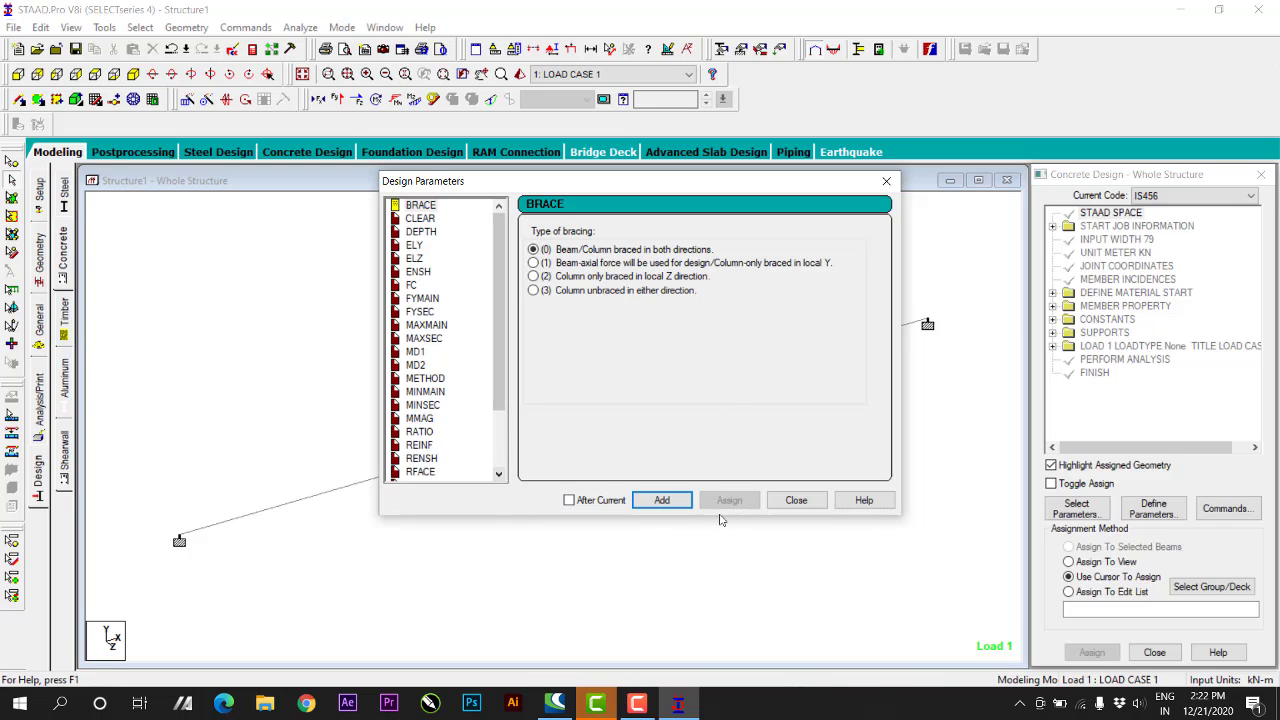
click(796, 500)
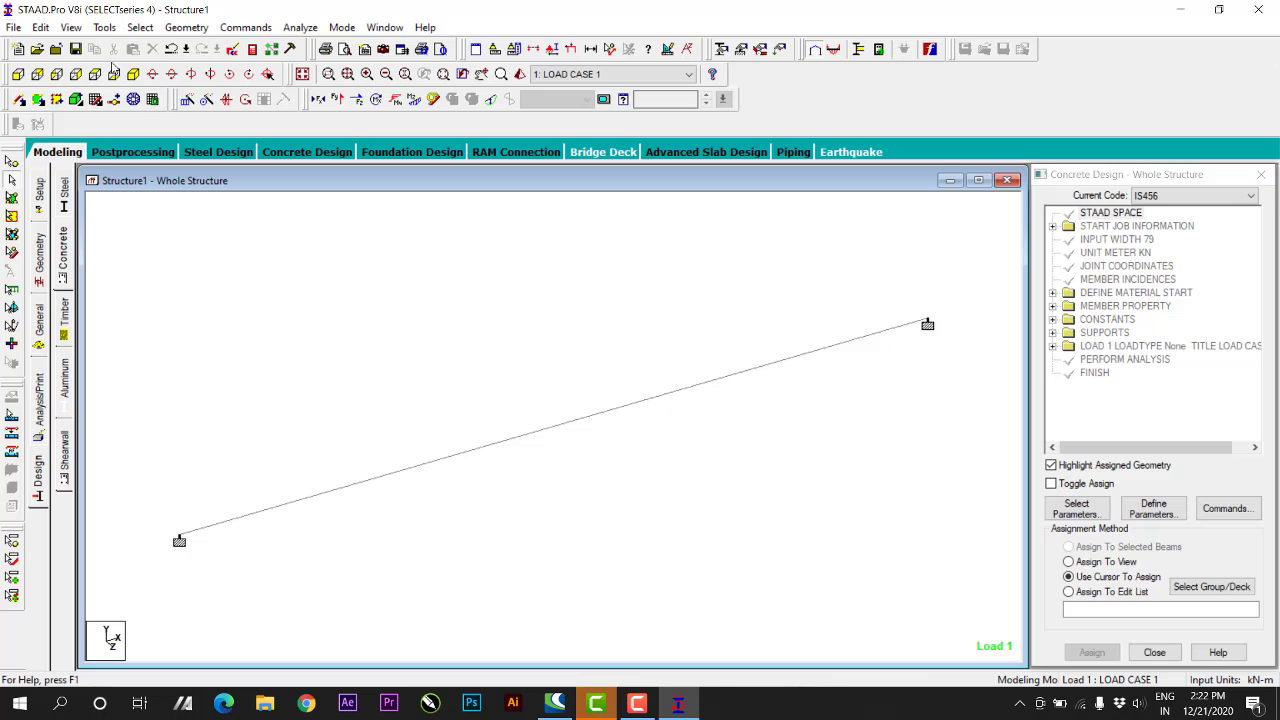
Set the current input units to millimeter for length and Newton for force
click(105, 28)
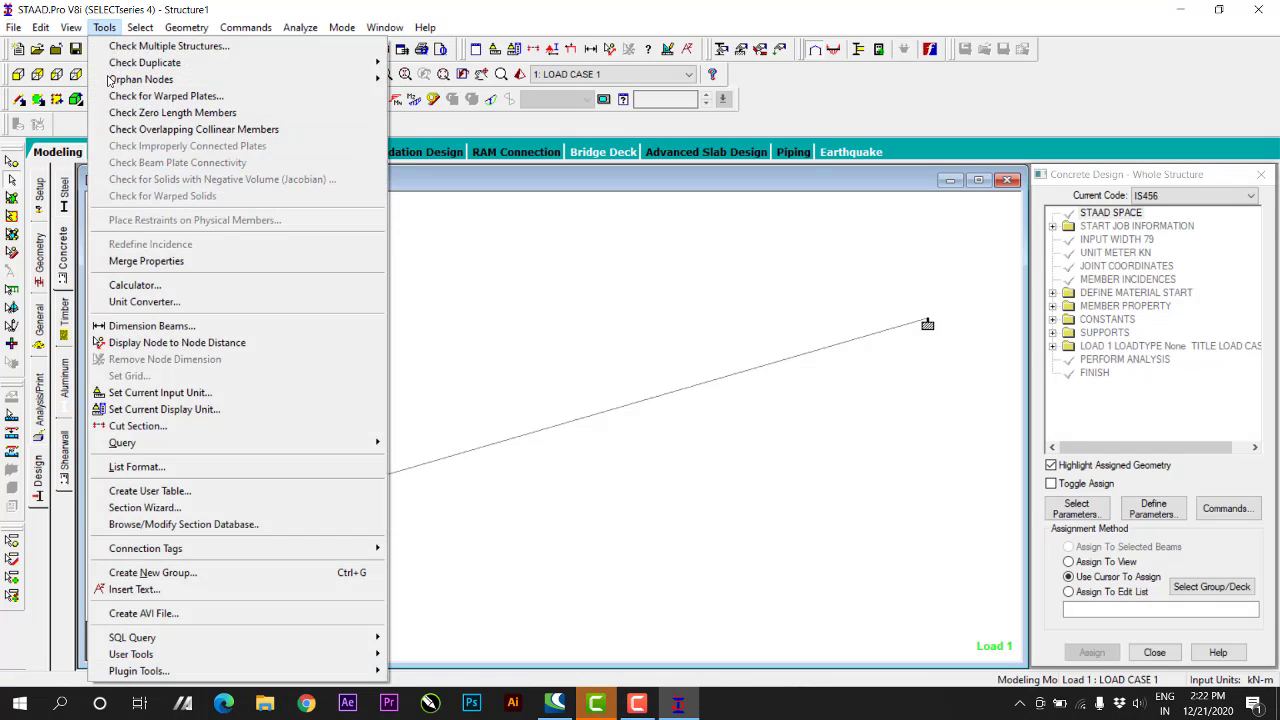
click(298, 393)
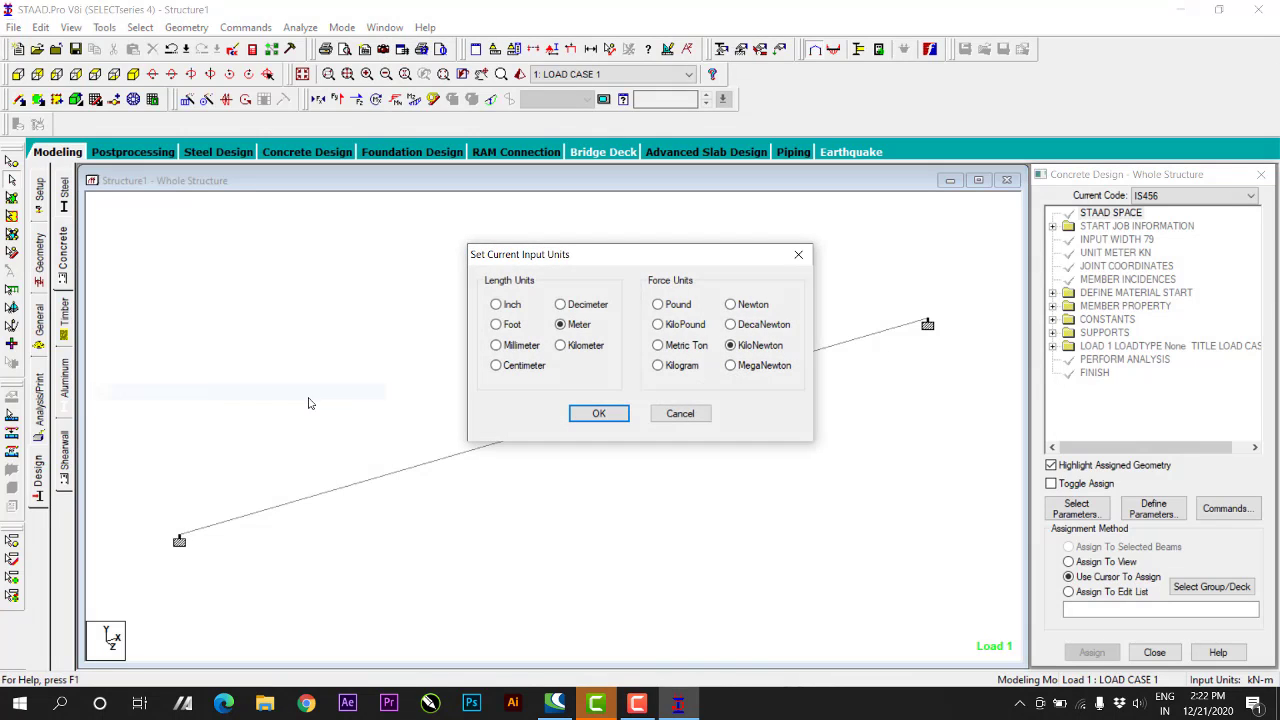
click(520, 347)
click(597, 414)
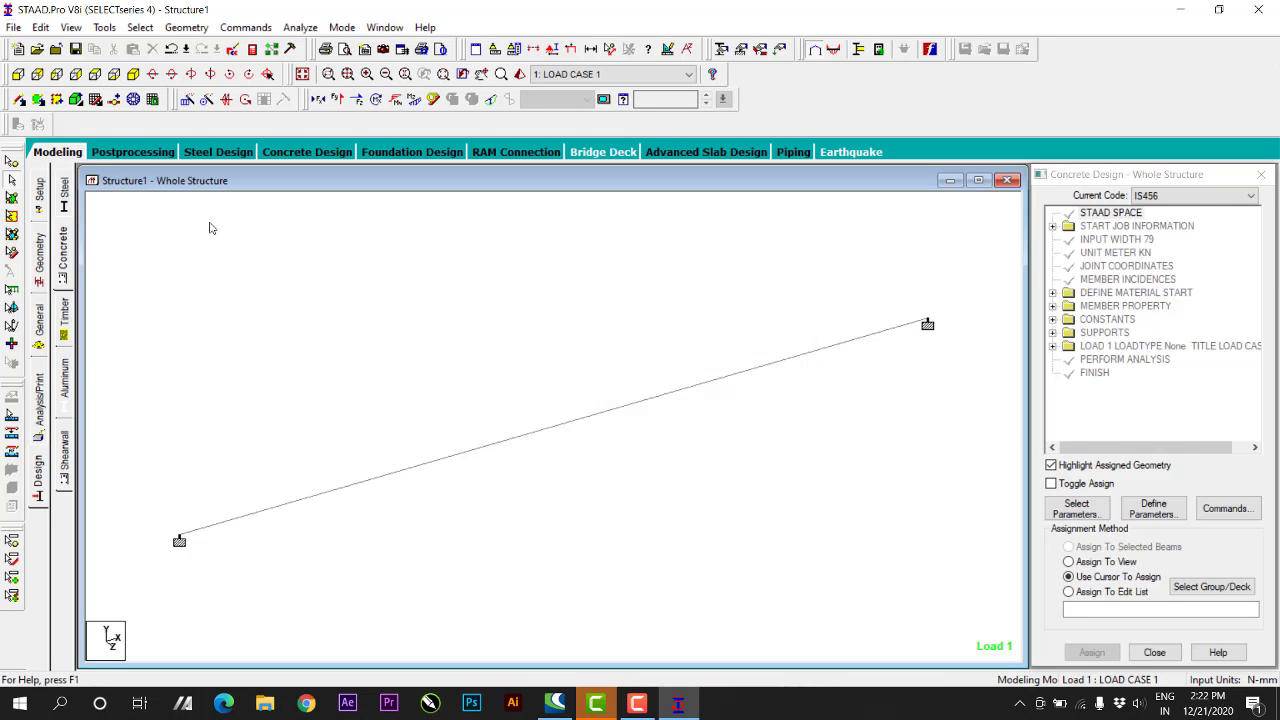
click(104, 27)
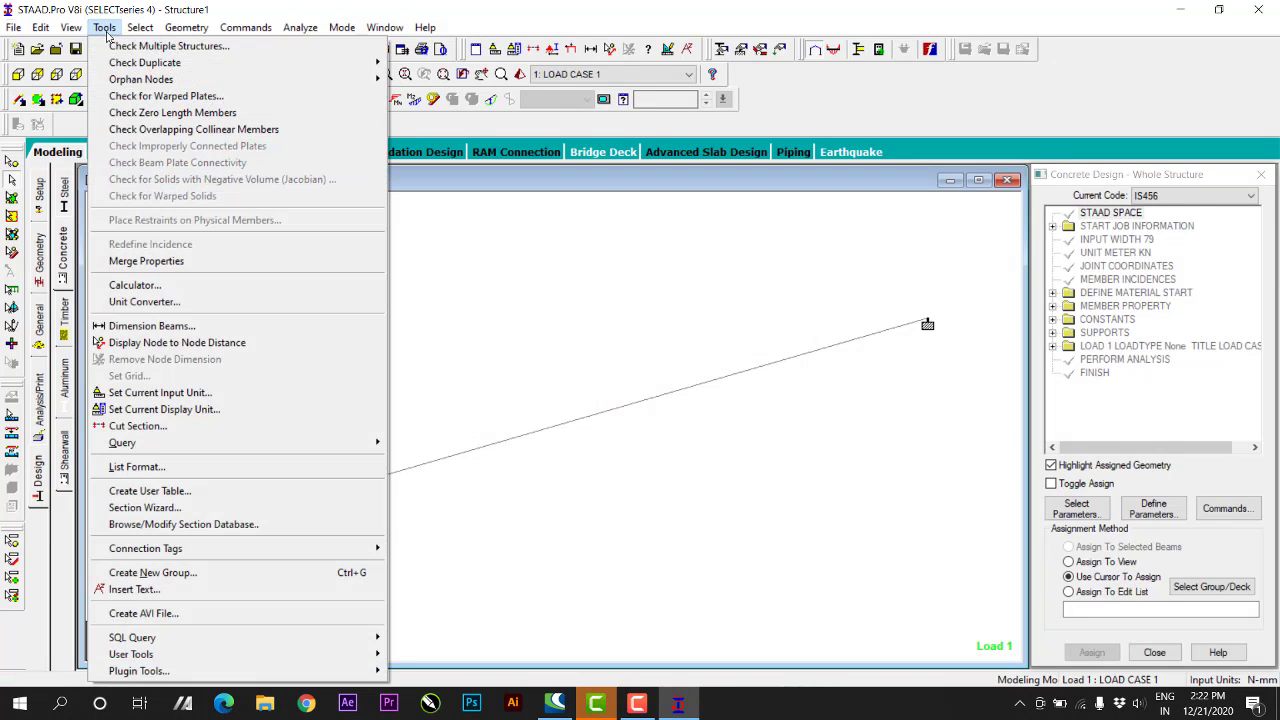
click(208, 393)
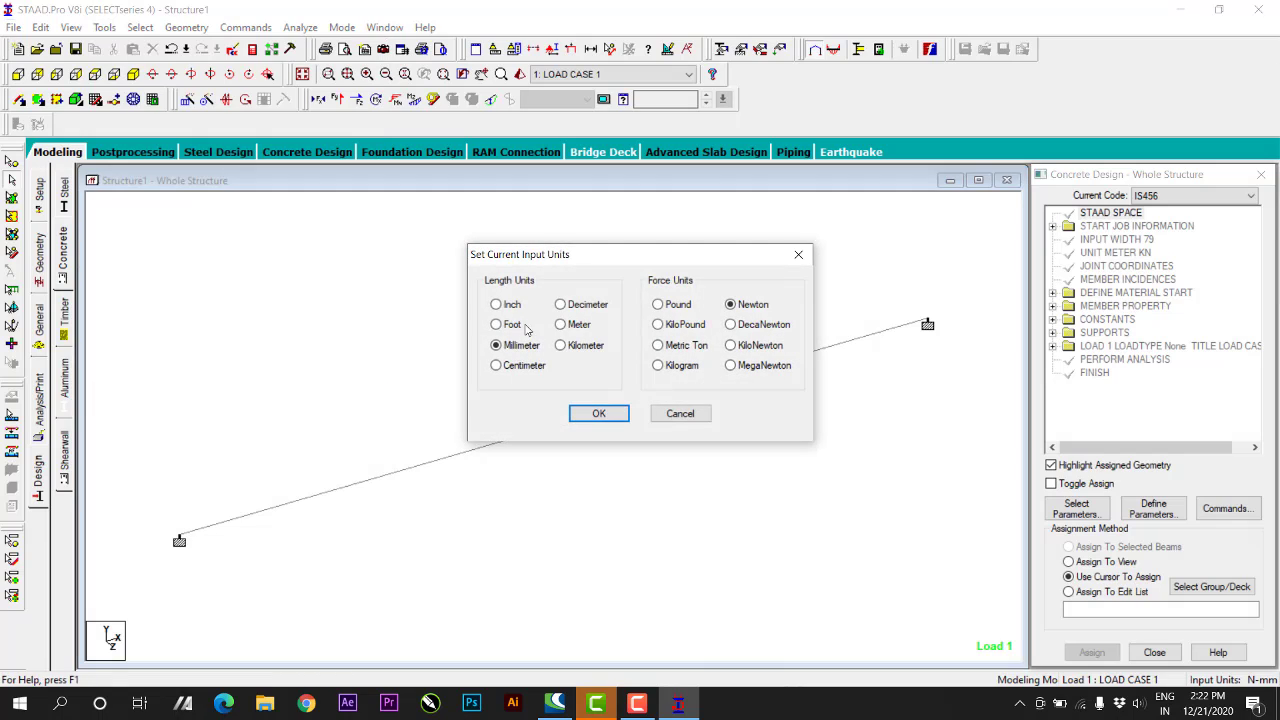
click(604, 415)
Add the design parameters CLEAR with 20 mm cover and FC with a concrete compressive strength of 25 N/mm2
click(1178, 511)
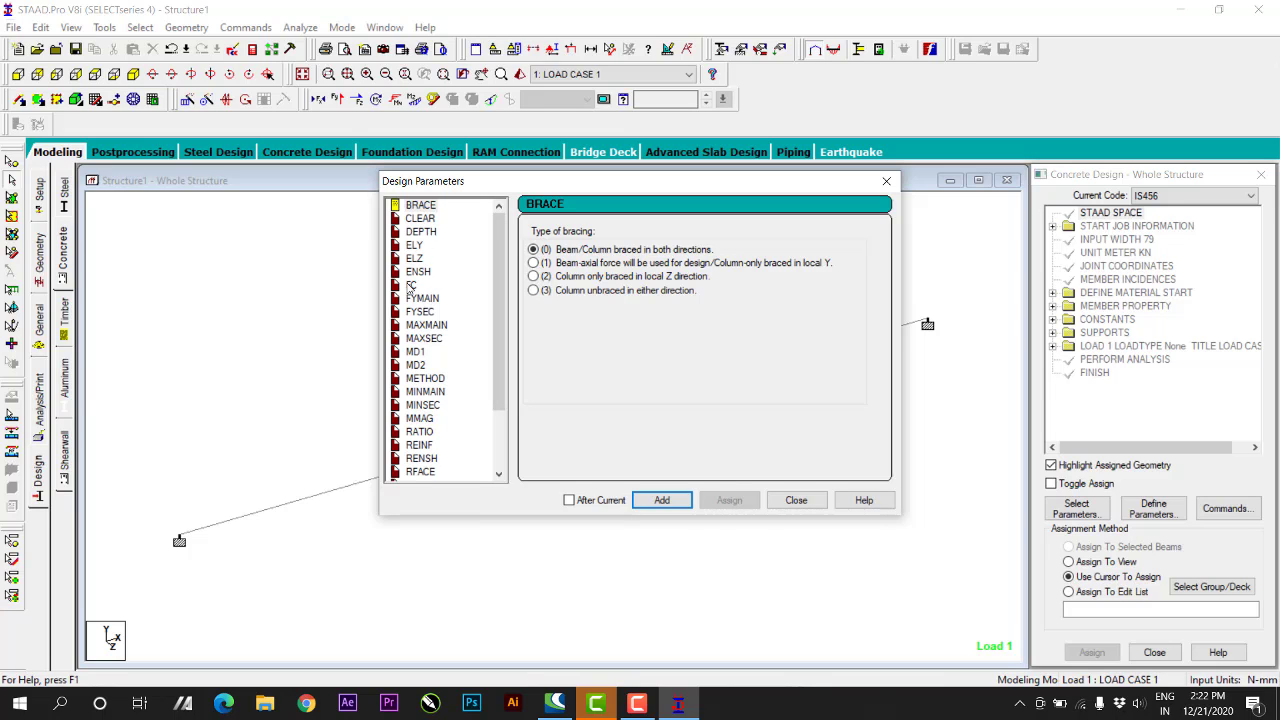
click(413, 219)
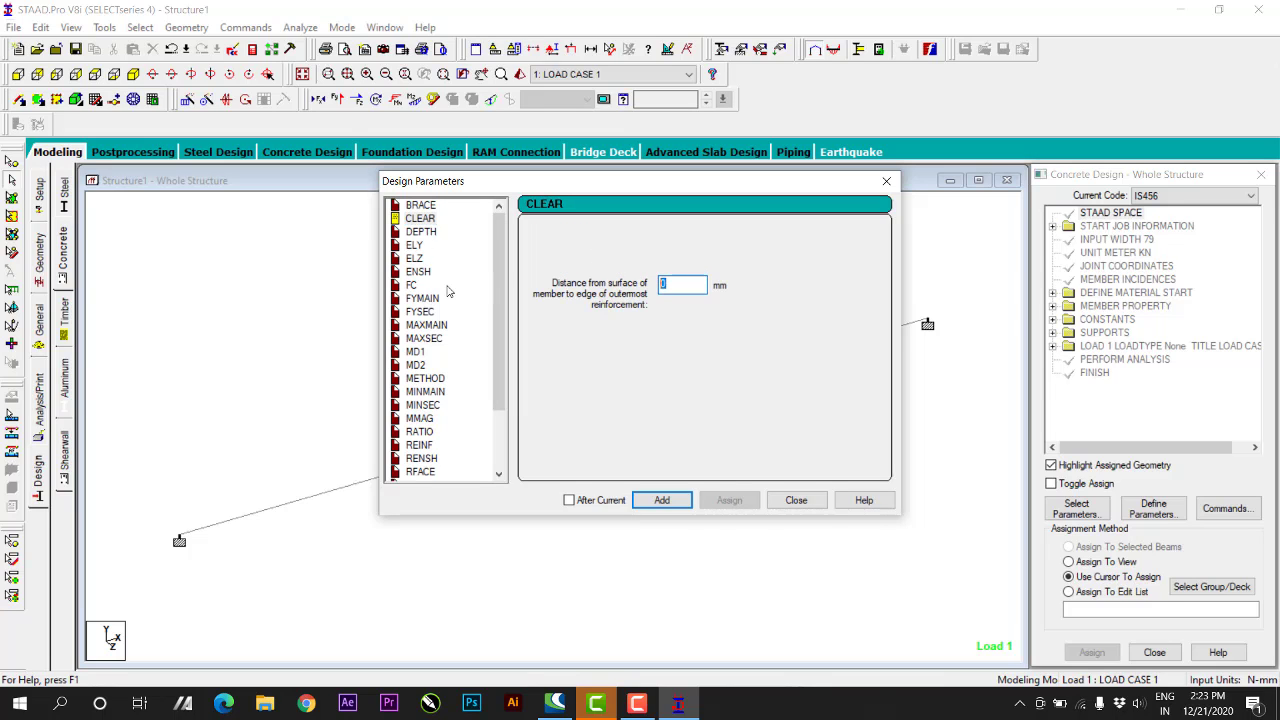
click(660, 500)
click(412, 286)
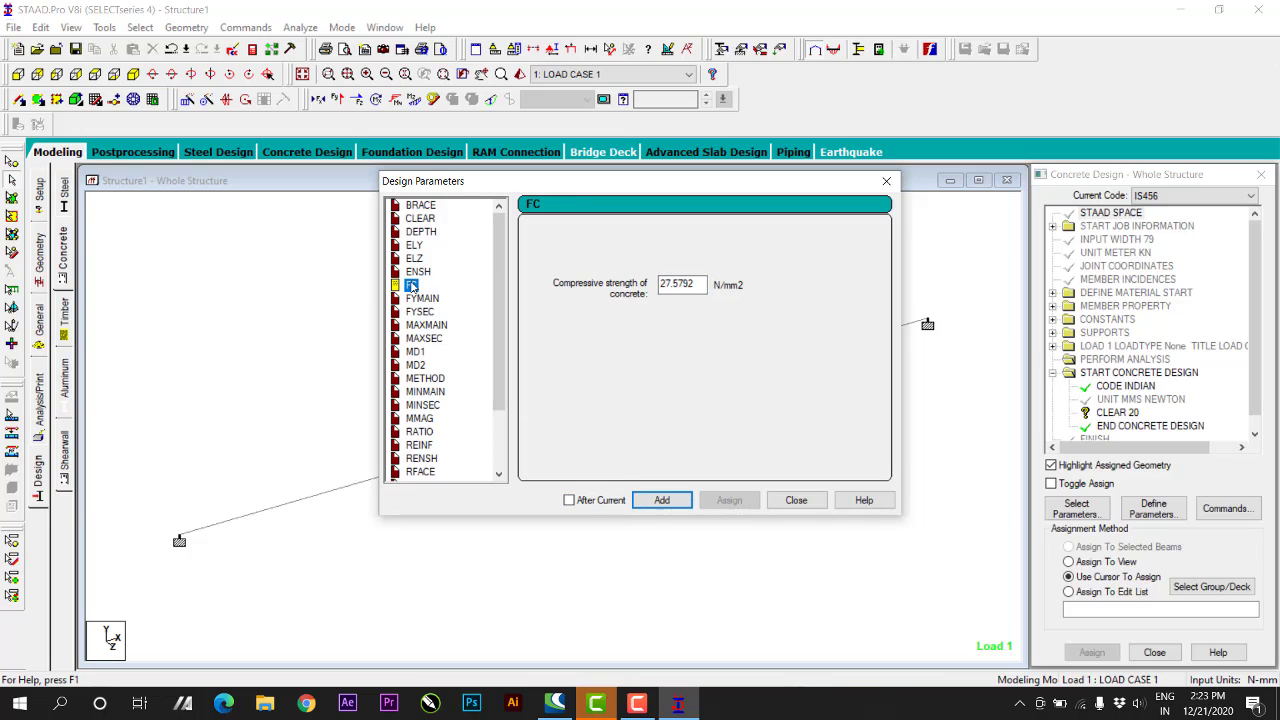
double_click(697, 284)
text(25)
click(662, 500)
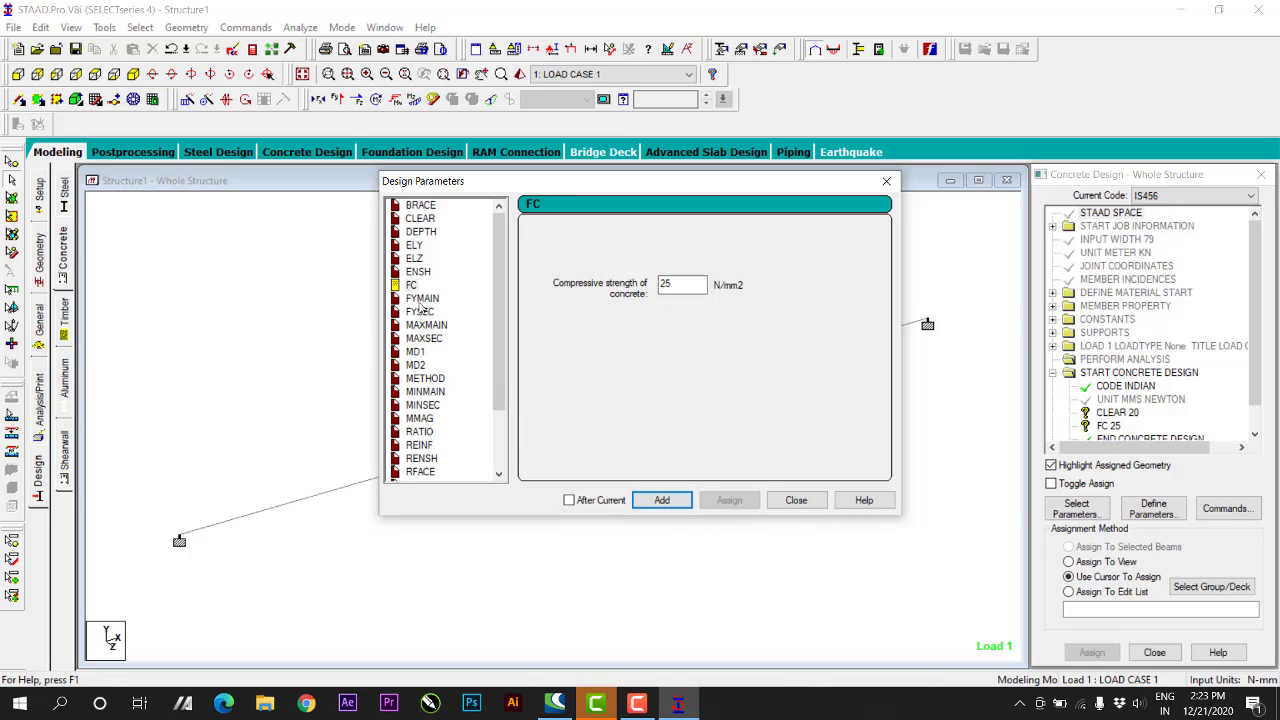
Add the FYMAIN design parameter with a main reinforcement yield strength of 415 N/mm2
click(422, 298)
double_click(703, 287)
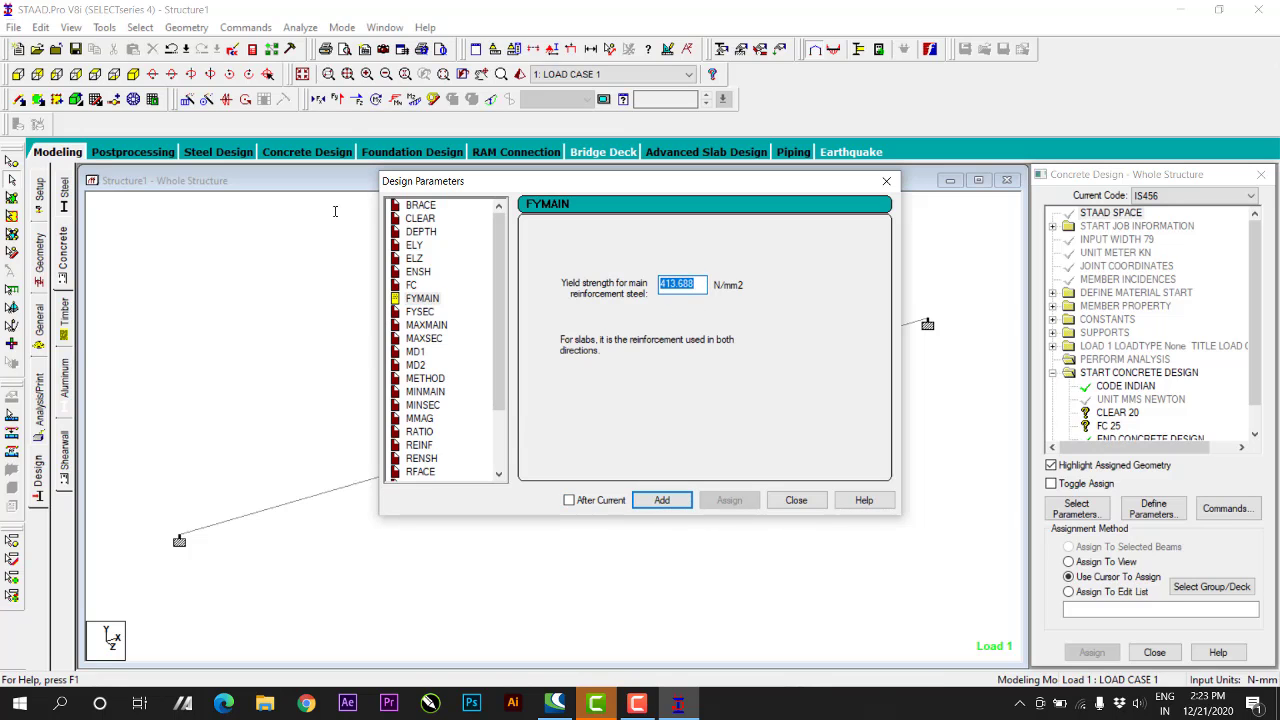
text(415)
click(664, 504)
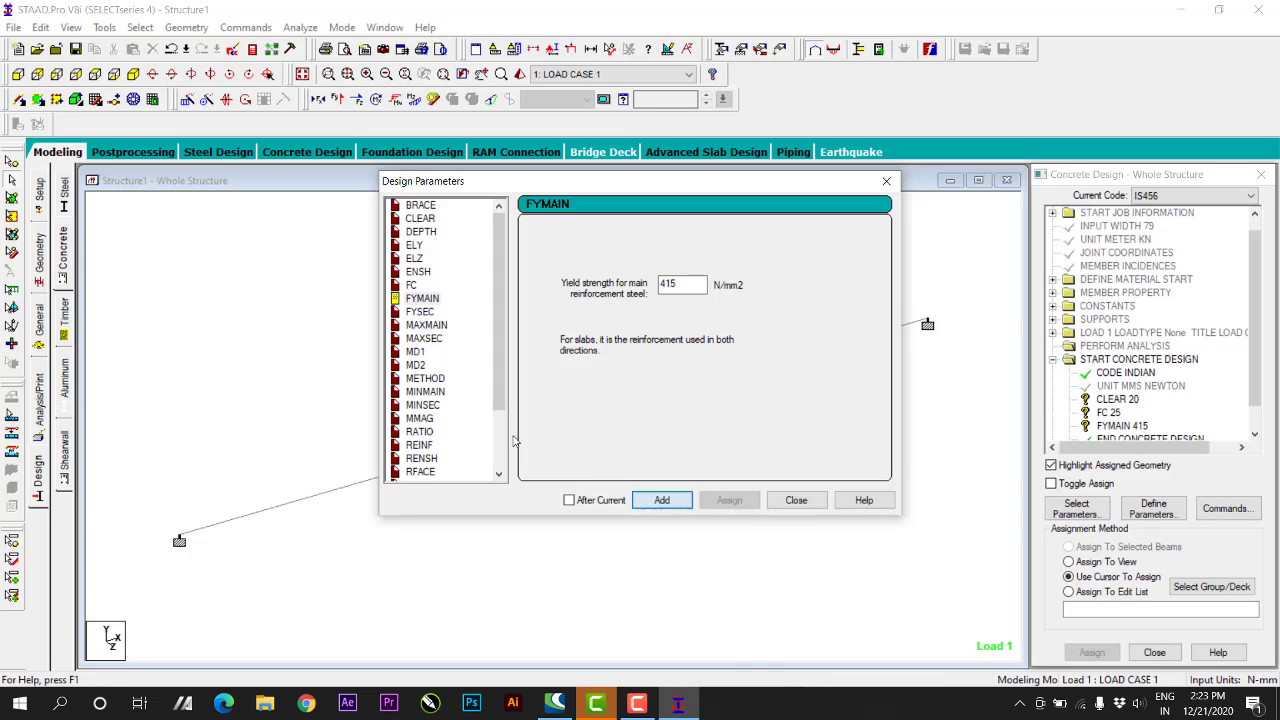
click(430, 326)
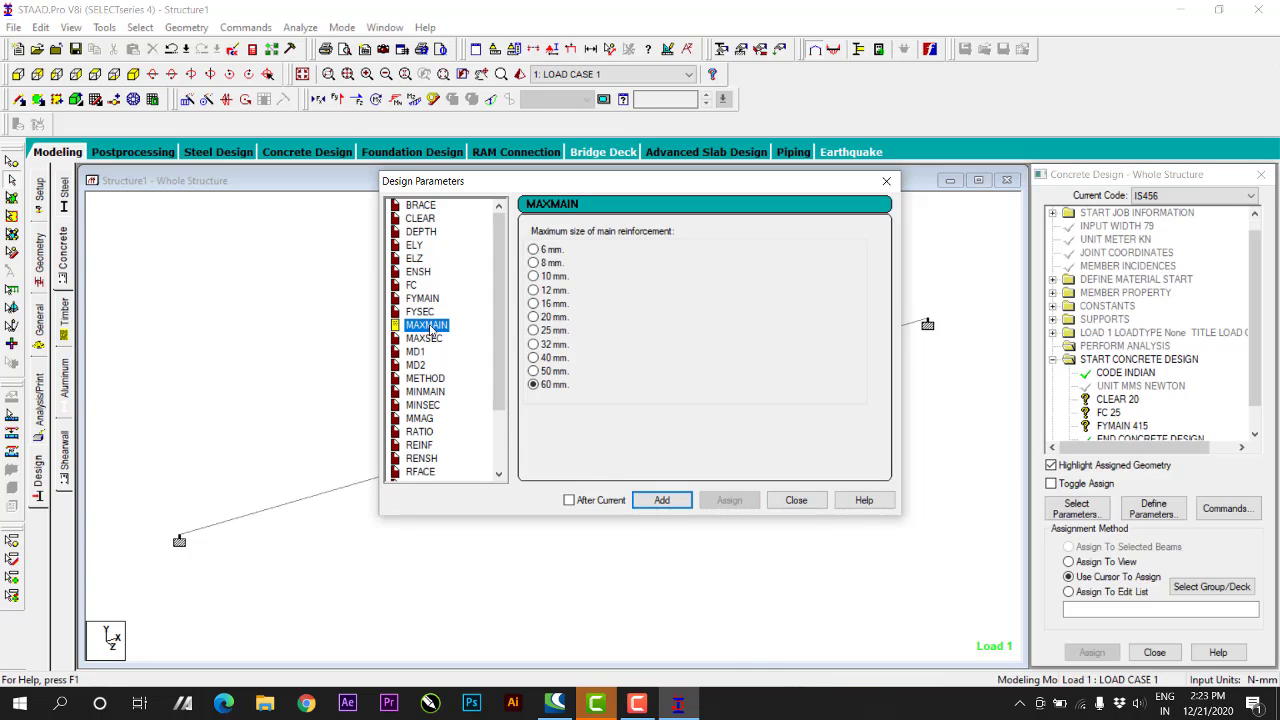
click(437, 393)
click(419, 433)
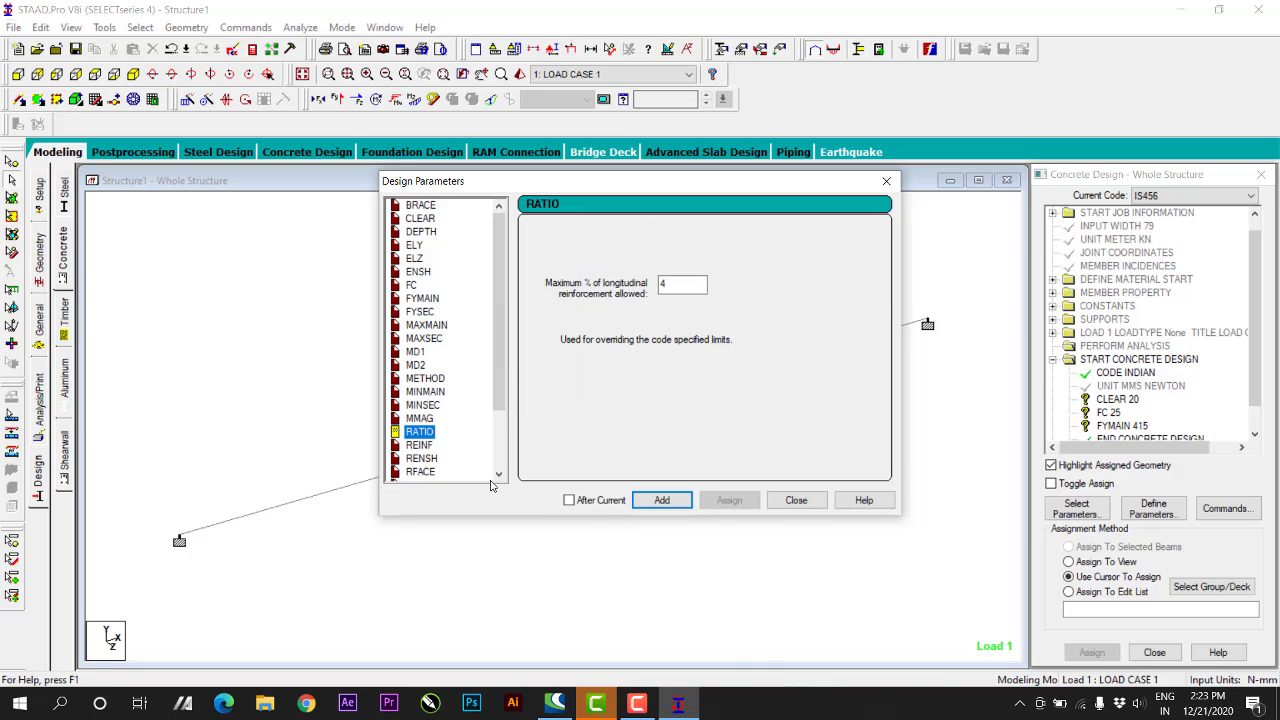
click(798, 500)
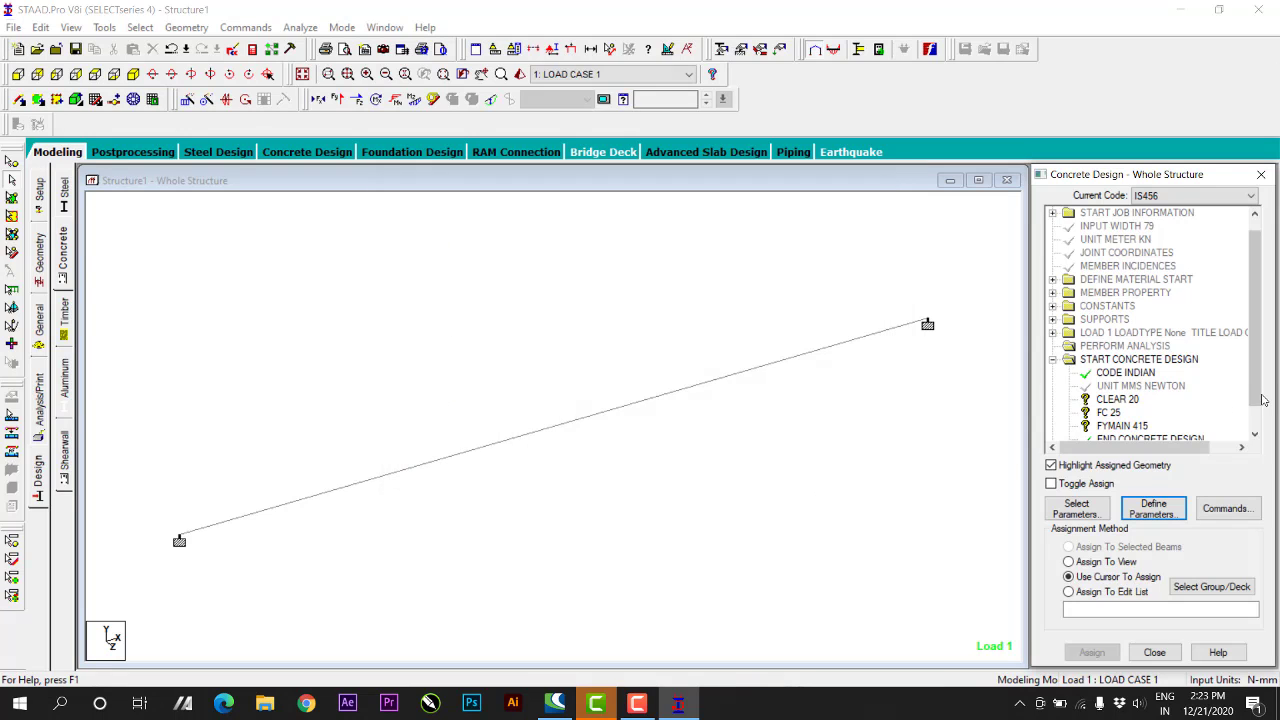
Add the DESIGN BEAM and TAKE OFF commands to the concrete design
scroll(1258, 400, down, 1)
click(1227, 508)
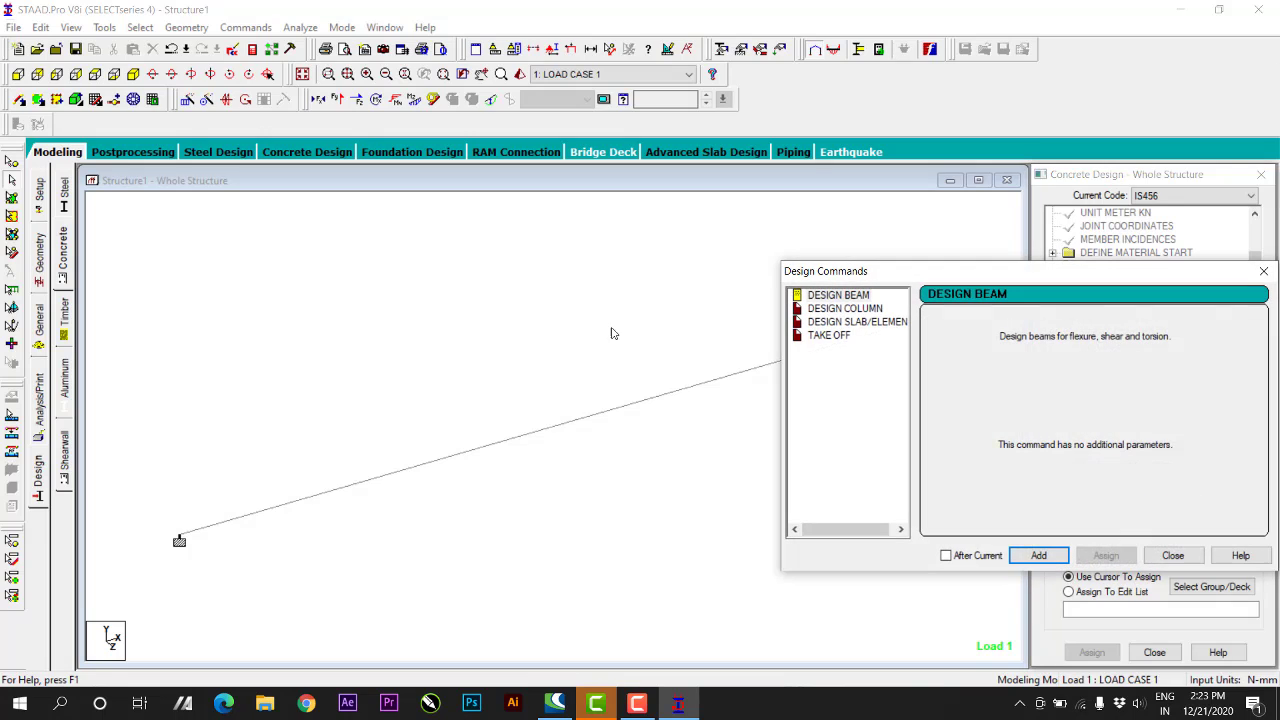
drag(866, 275, 260, 191)
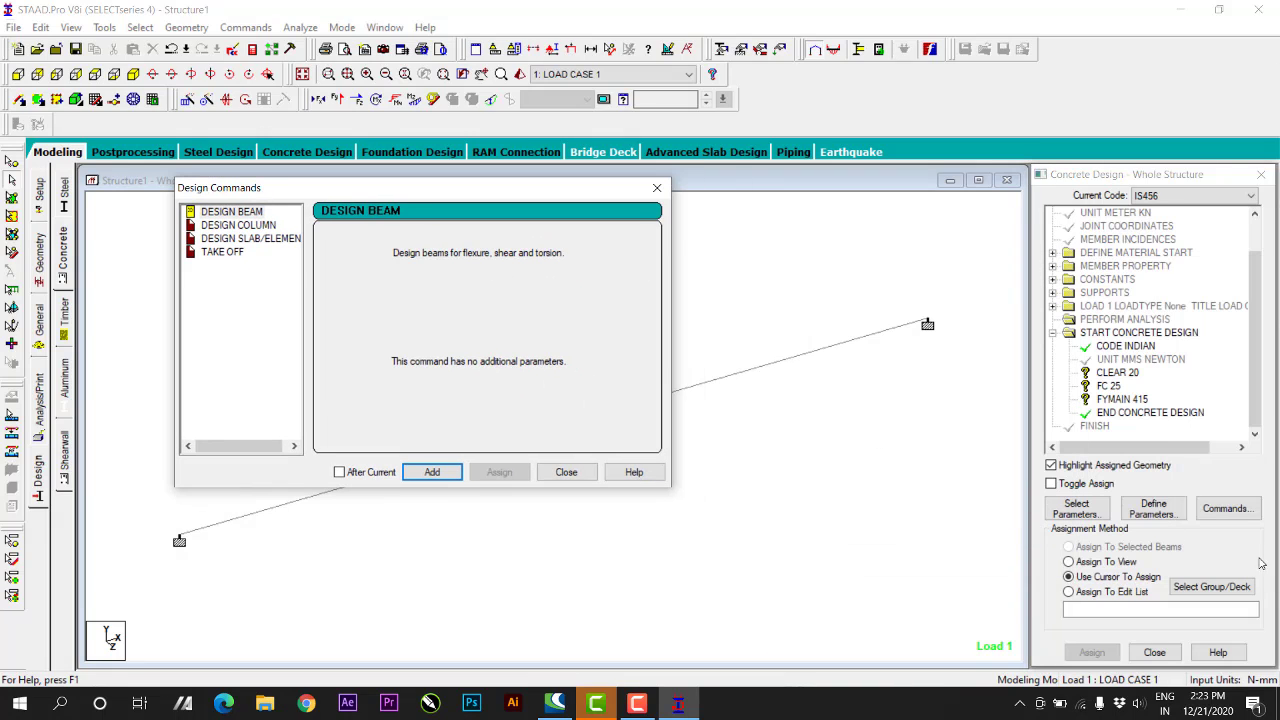
click(235, 215)
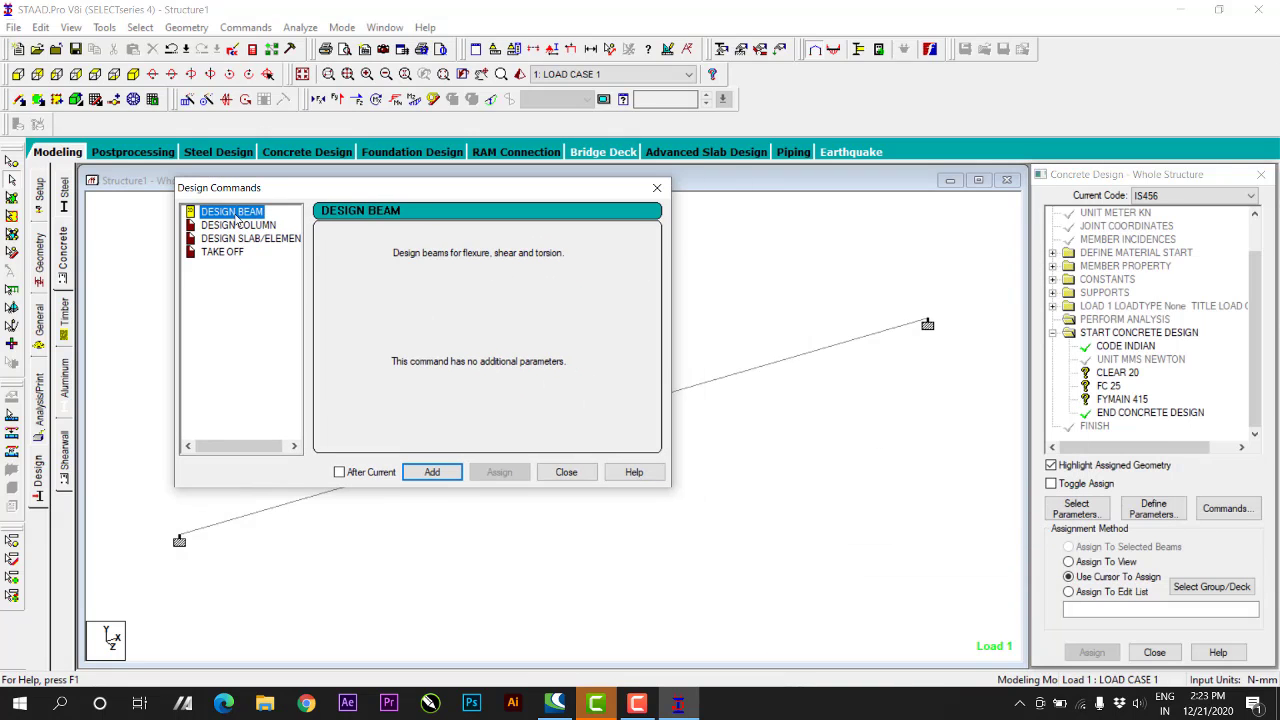
click(432, 474)
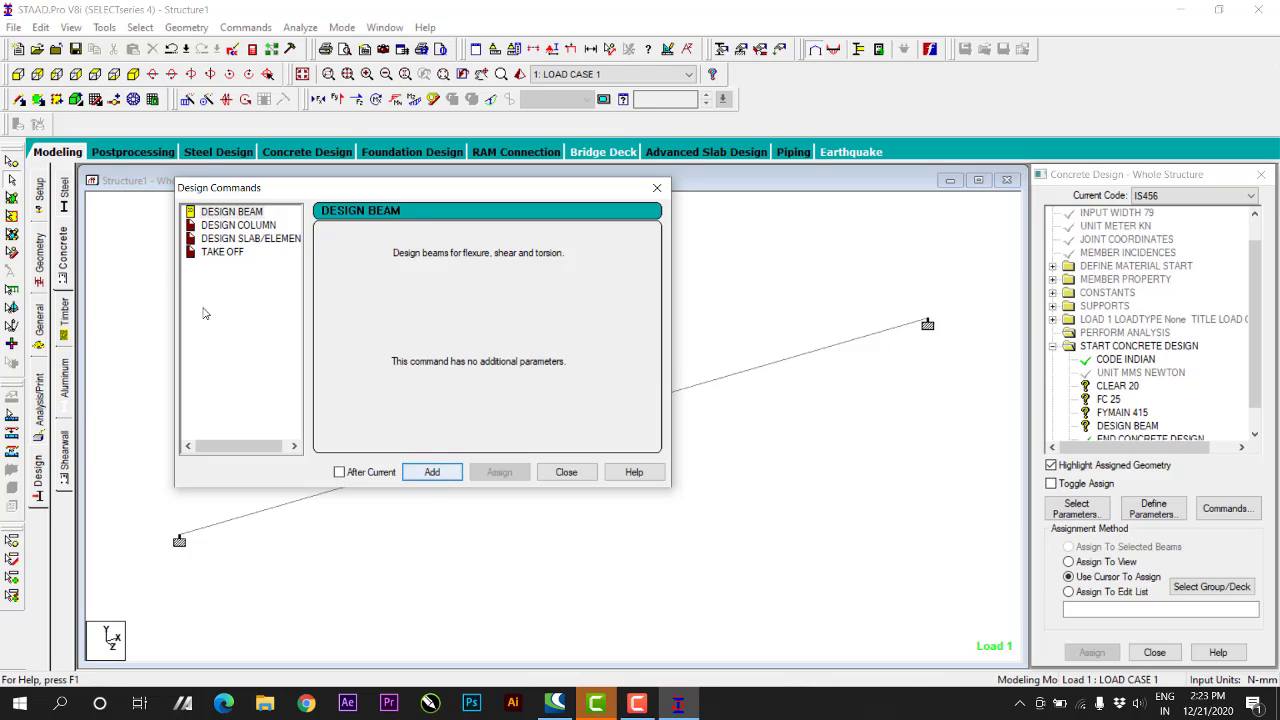
click(216, 253)
click(432, 473)
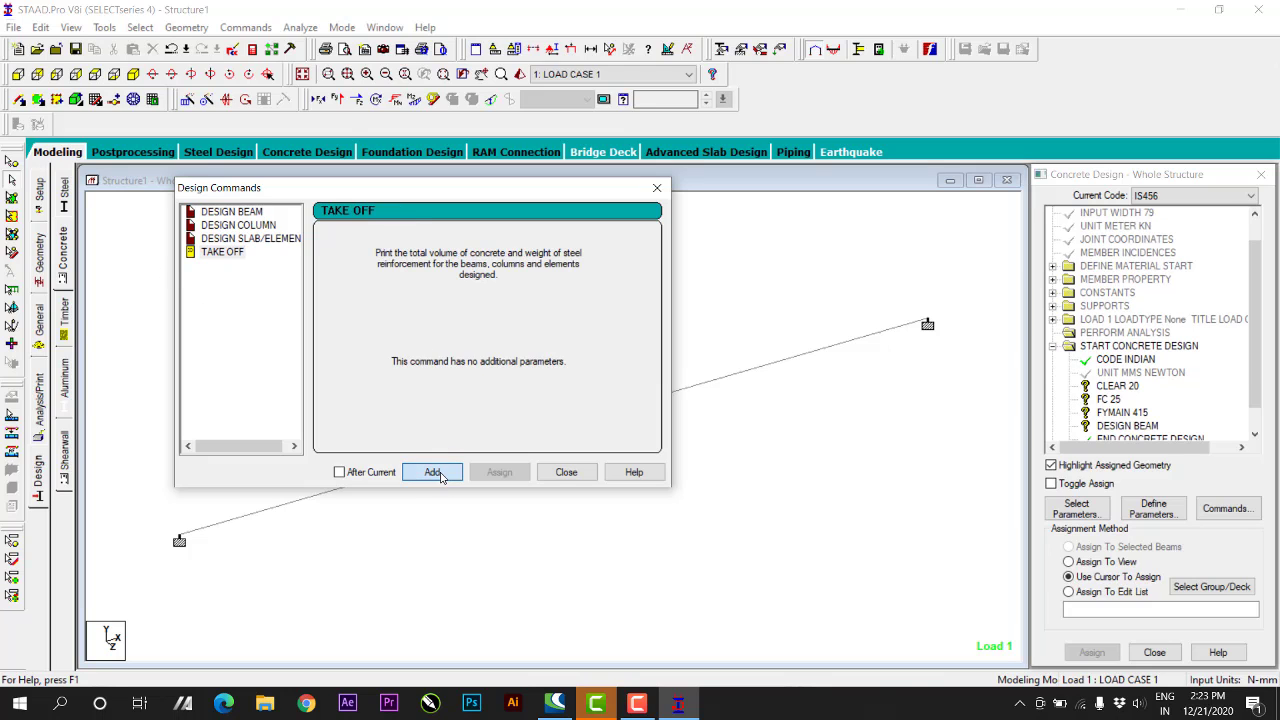
click(566, 473)
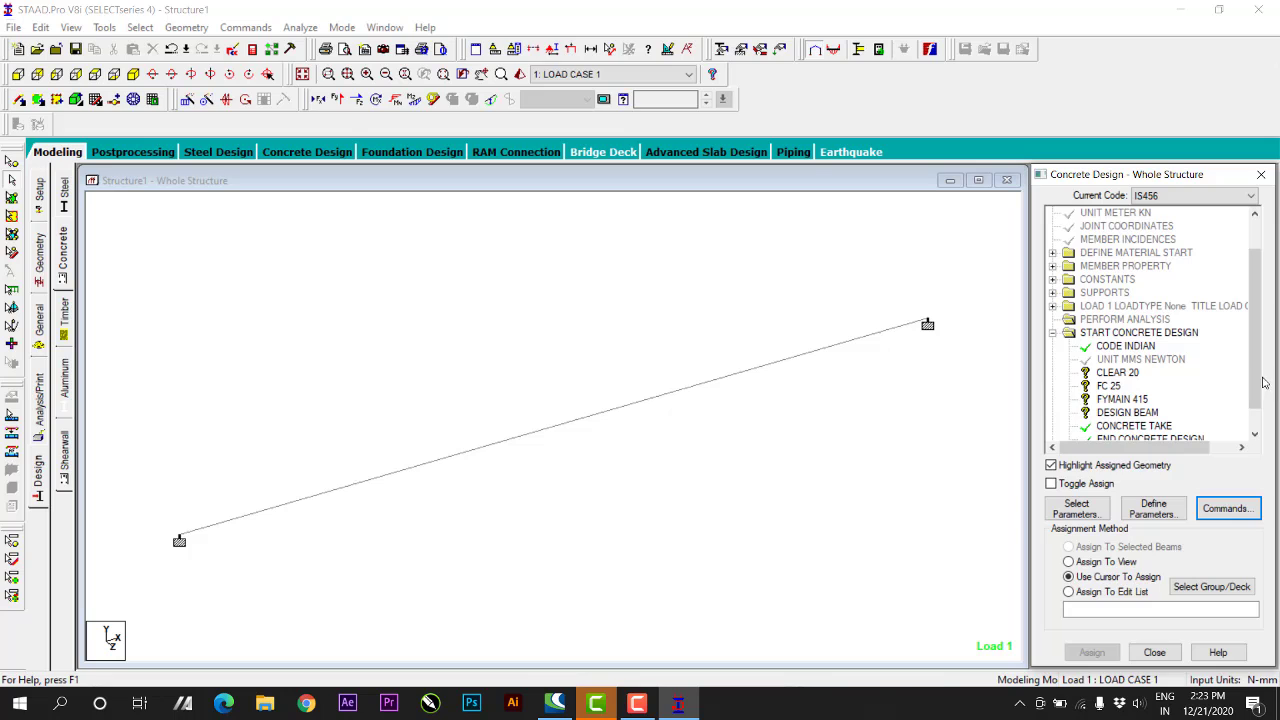
Assign the CLEAR 20 parameter to the beam using Assign To View
scroll(1256, 385, down, 1)
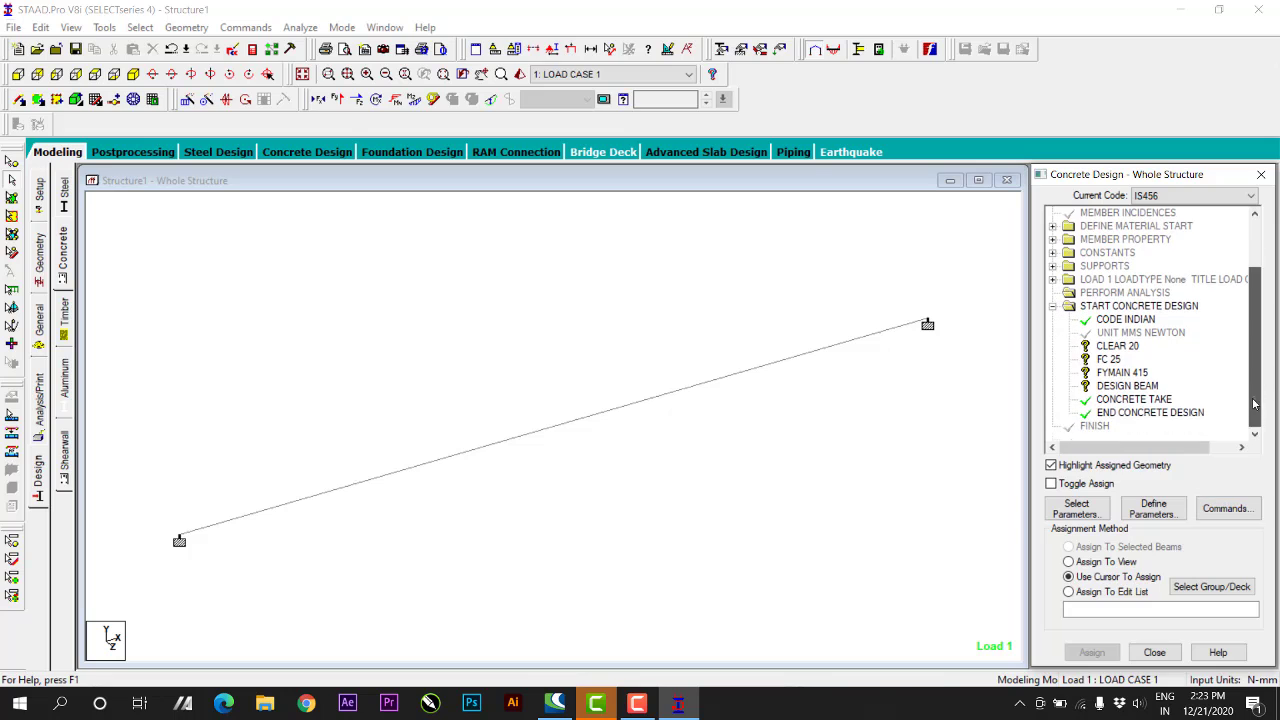
click(1140, 348)
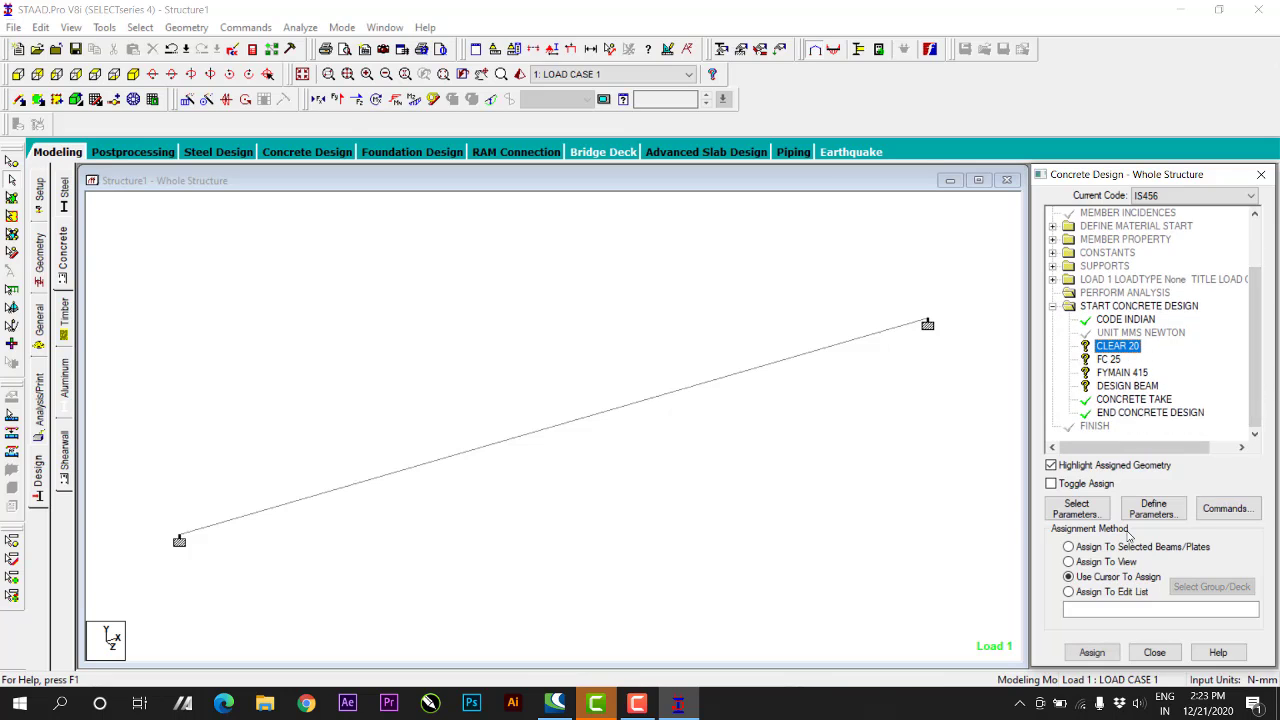
click(1092, 652)
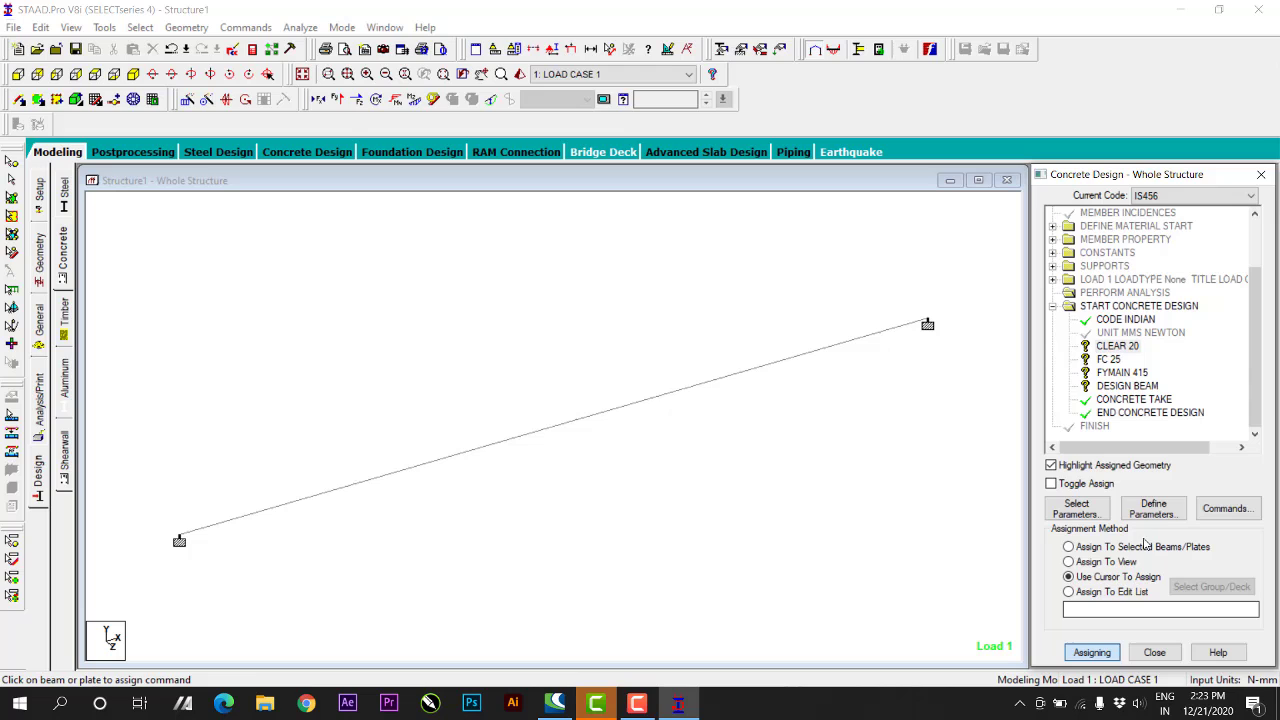
click(1093, 562)
click(1092, 652)
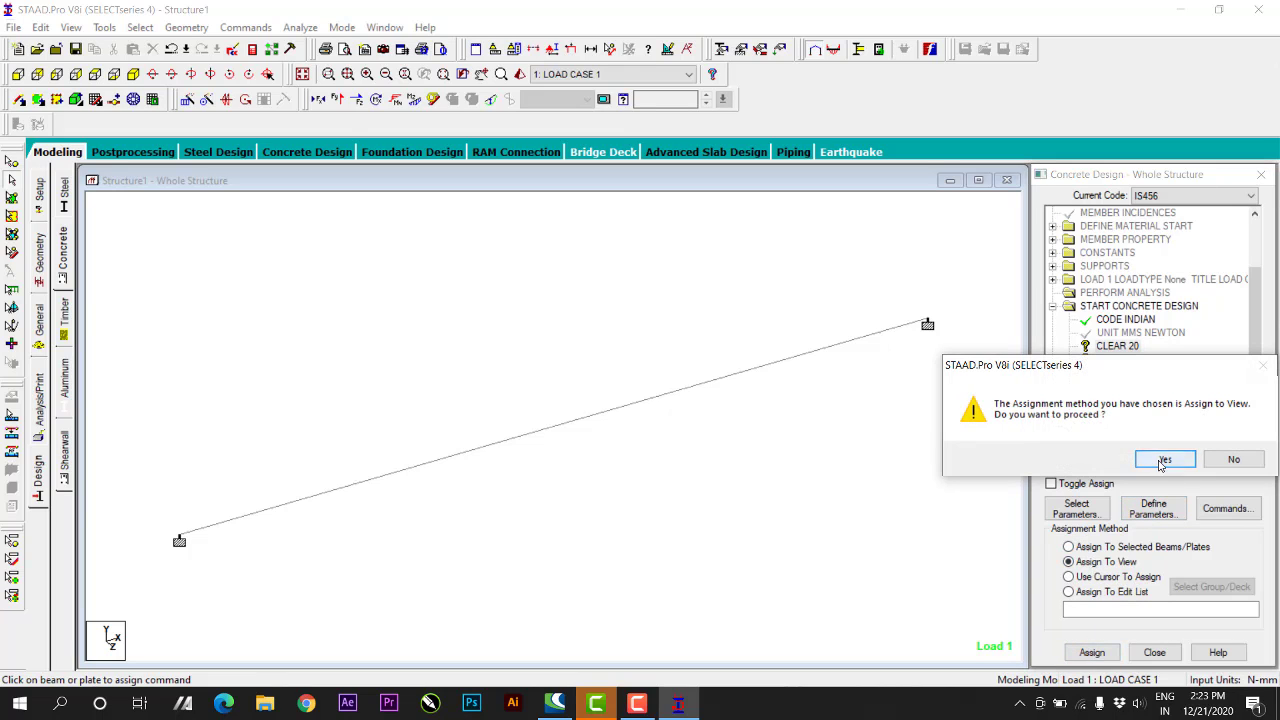
click(1166, 457)
Assign the FC 25 parameter to the beam using Assign To View
click(1108, 359)
click(1095, 562)
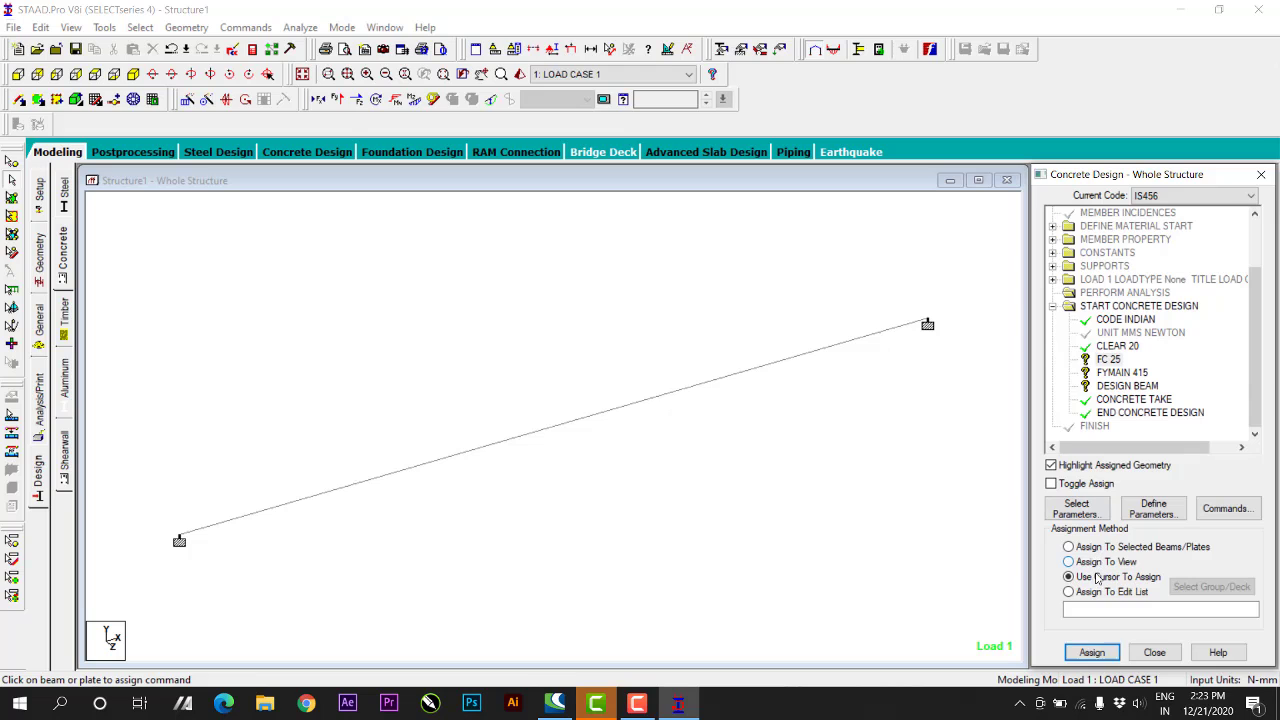
click(1092, 652)
click(1158, 458)
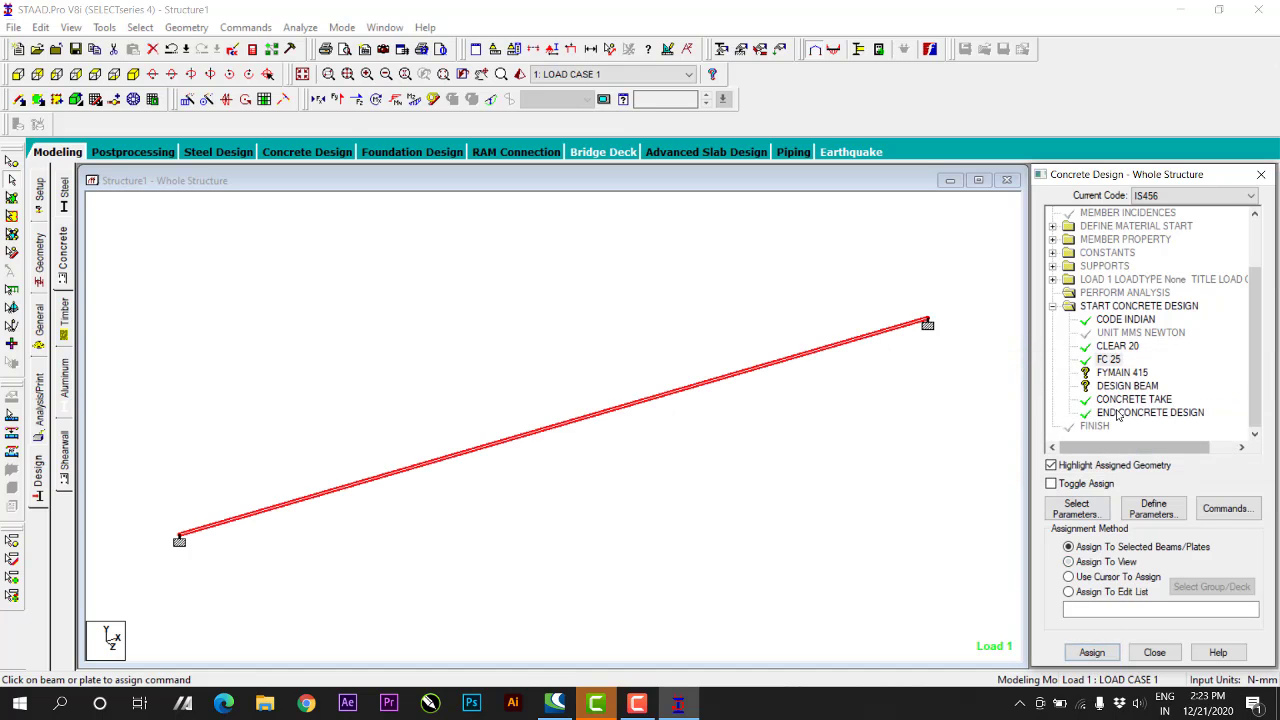
Assign the FYMAIN 415 parameter to the beam using Assign To View
click(1117, 372)
click(1095, 562)
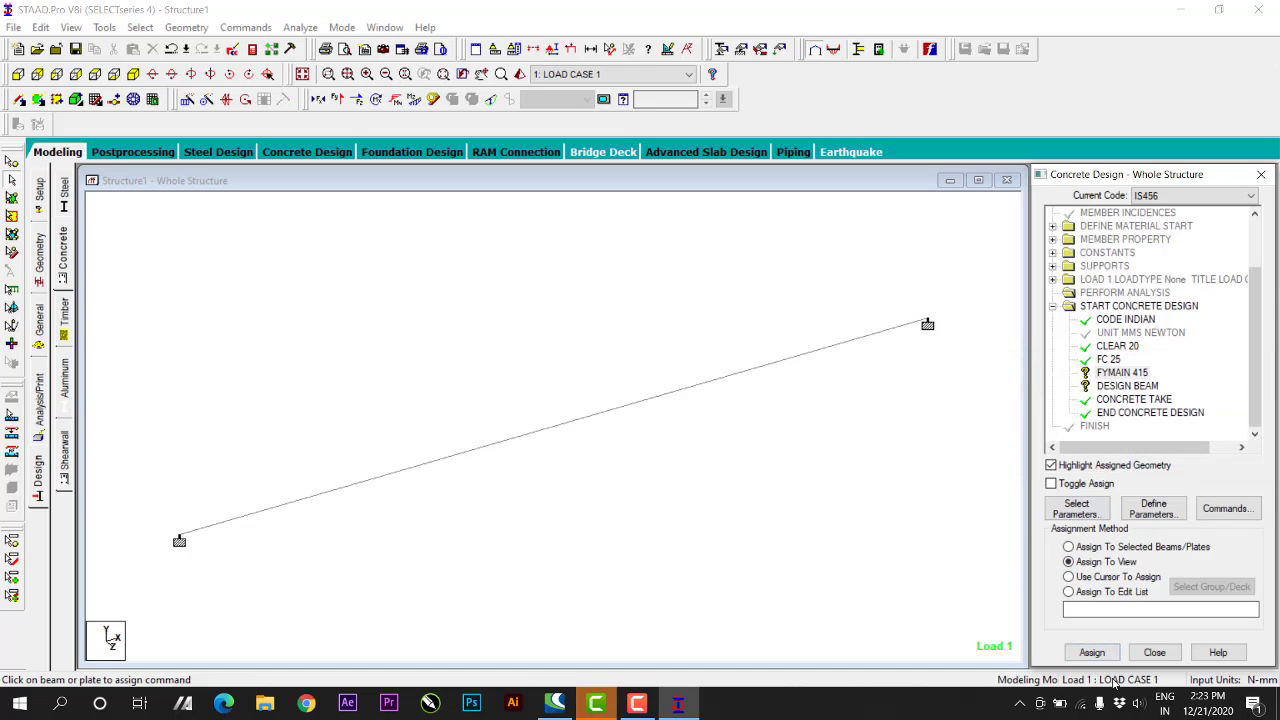
click(1092, 652)
click(1152, 458)
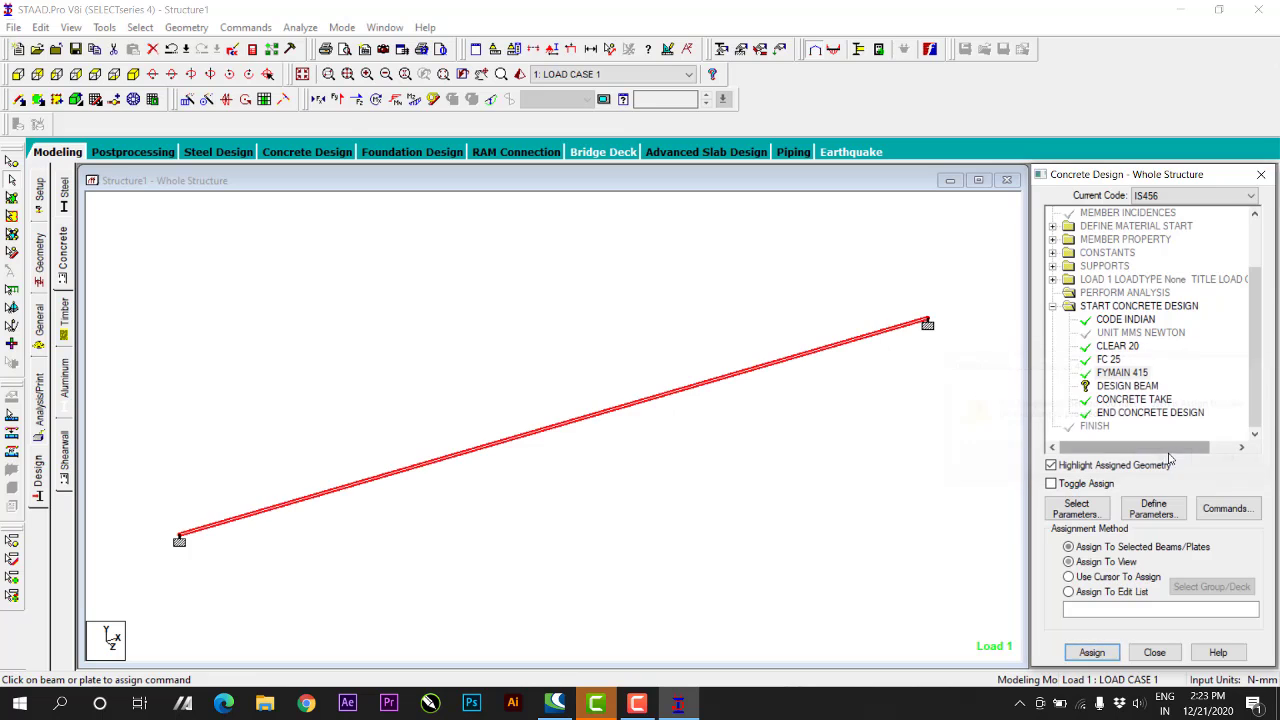
Assign the DESIGN BEAM command to the beam using Assign To View
click(1124, 387)
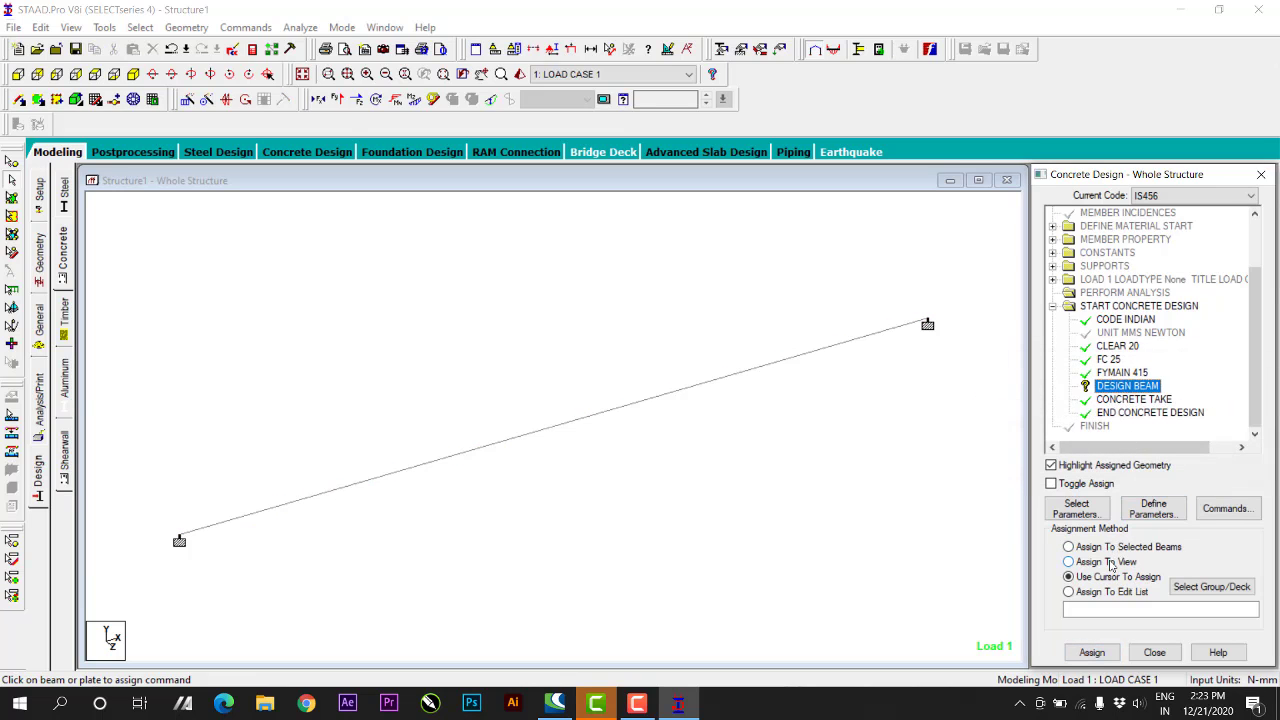
click(1110, 563)
click(1092, 652)
click(1165, 459)
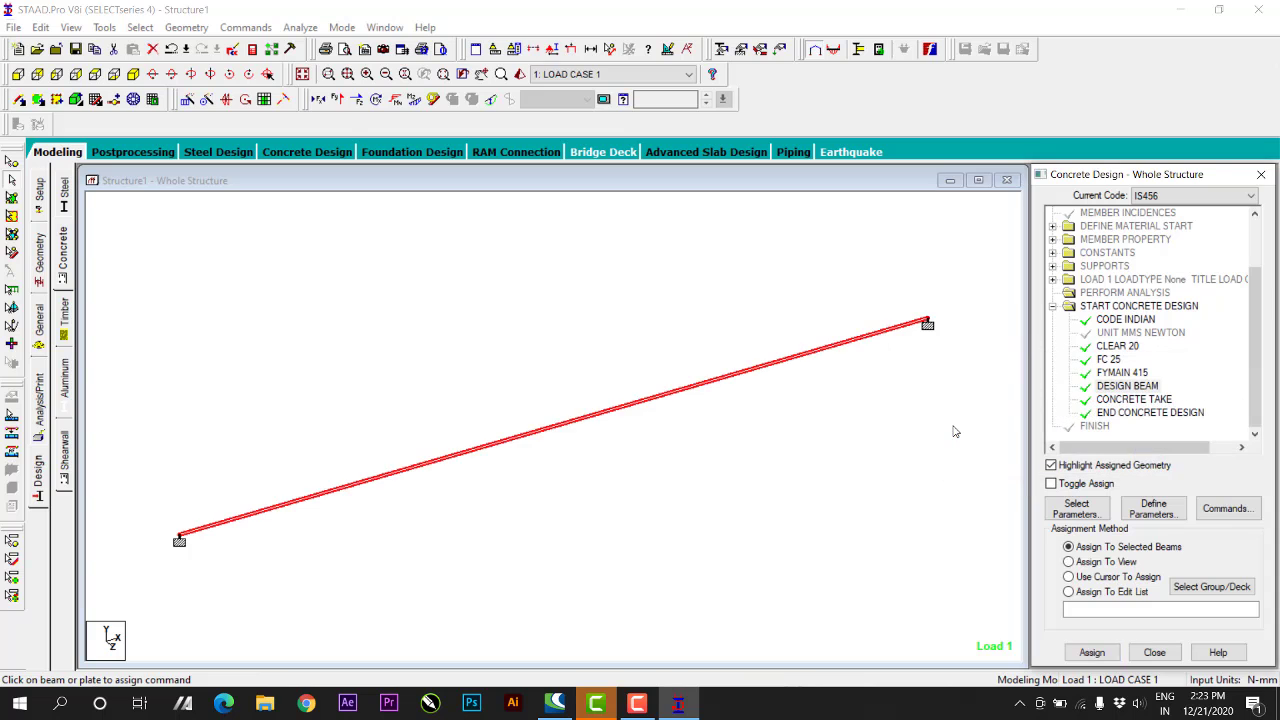
Run the analysis and concrete design of the beam, and finish by viewing the output file
click(299, 189)
click(300, 27)
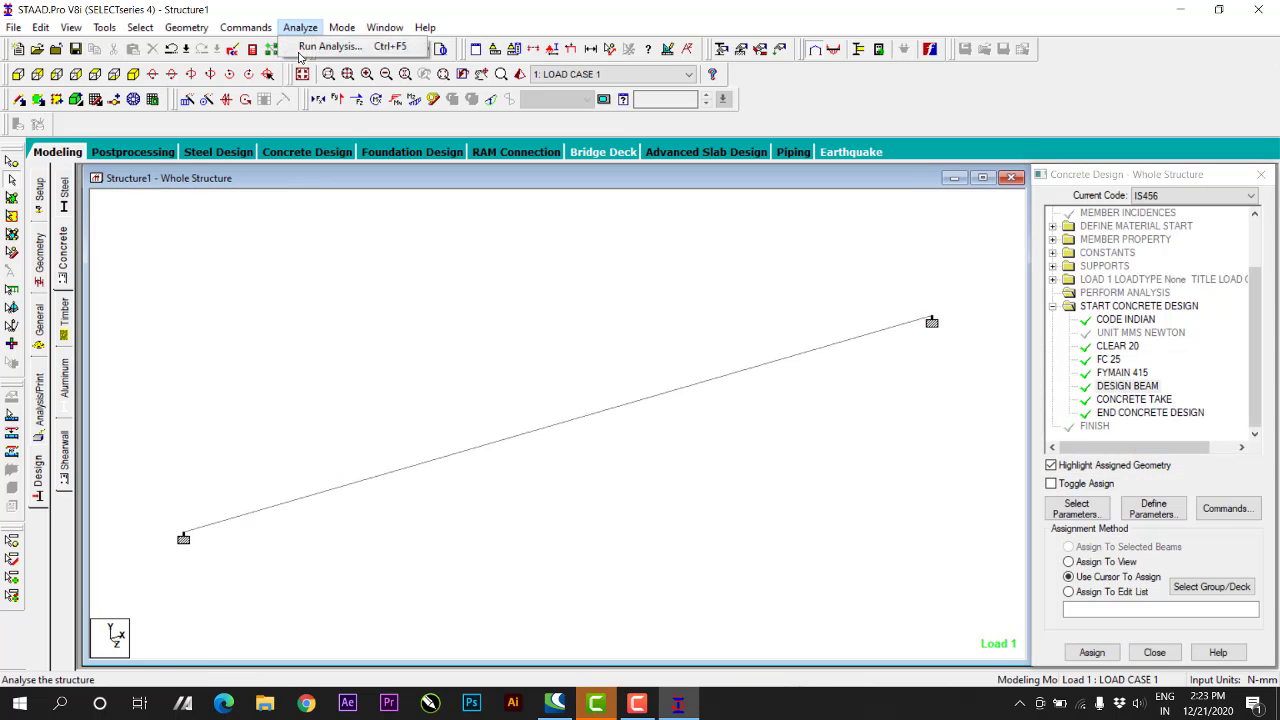
click(320, 46)
click(538, 391)
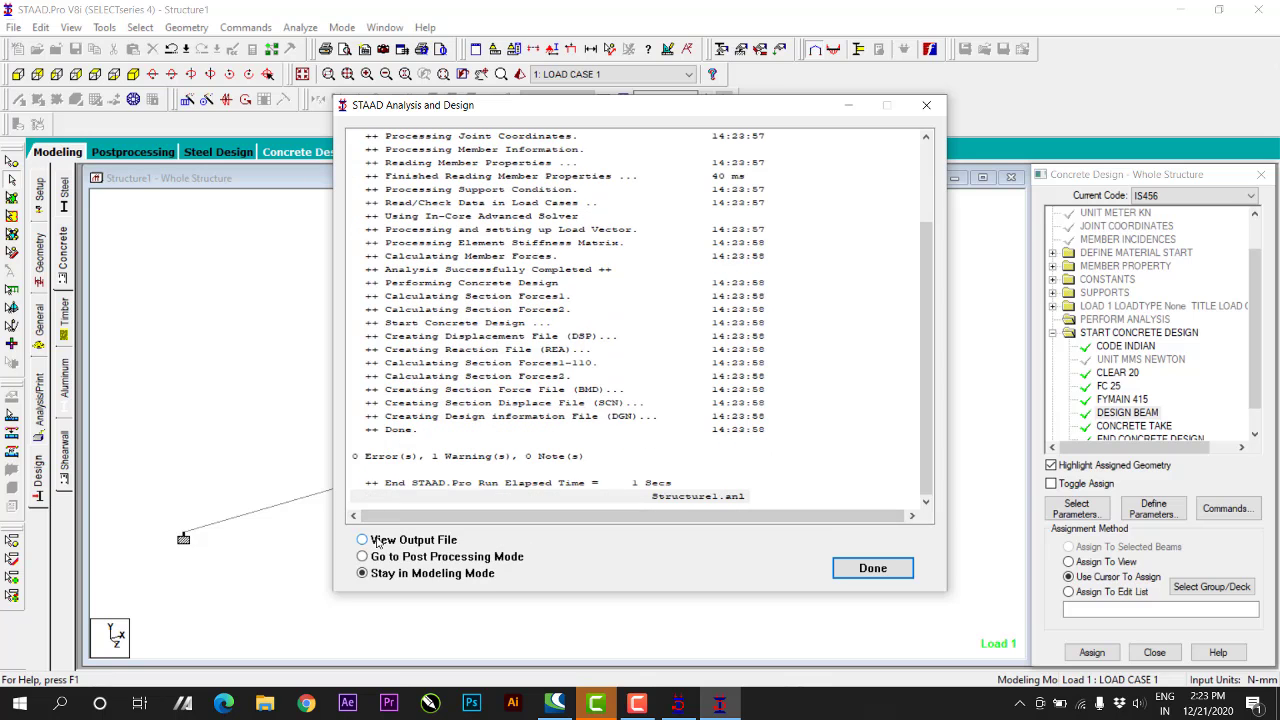
click(413, 541)
click(873, 568)
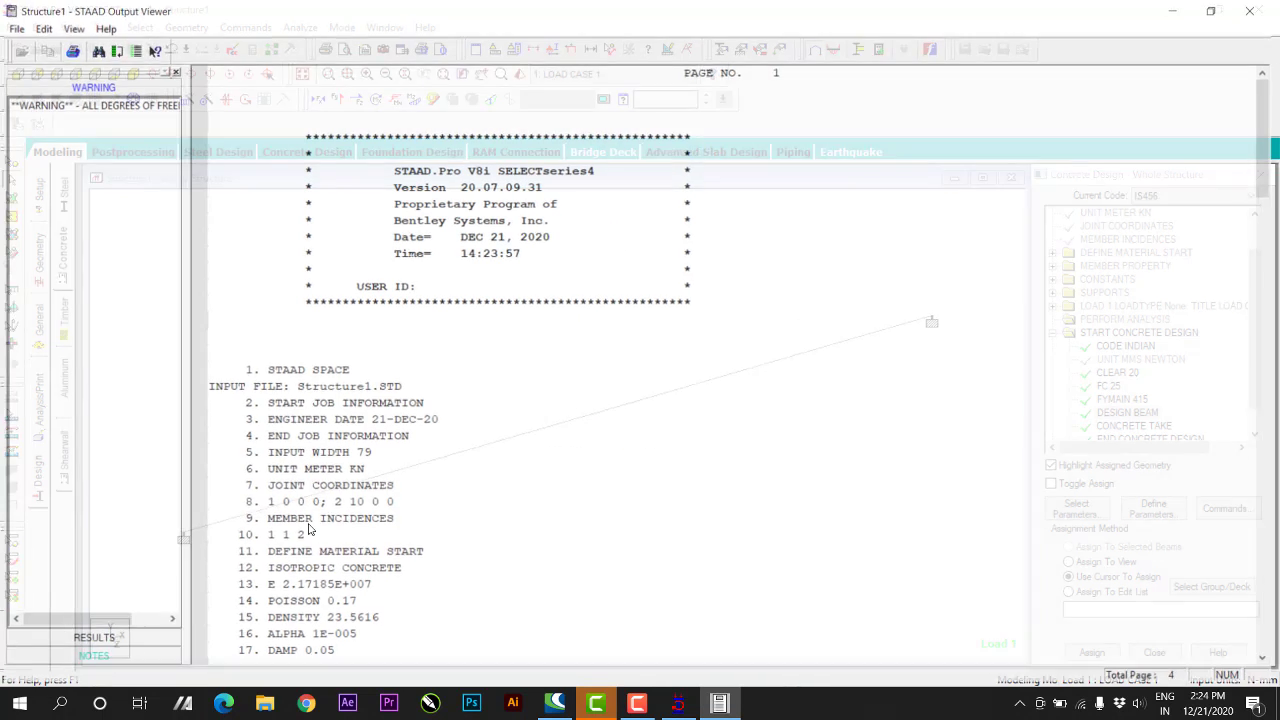
Go to the concrete design results in the output and examine the beam's material grades, length, section size and cover
click(82, 368)
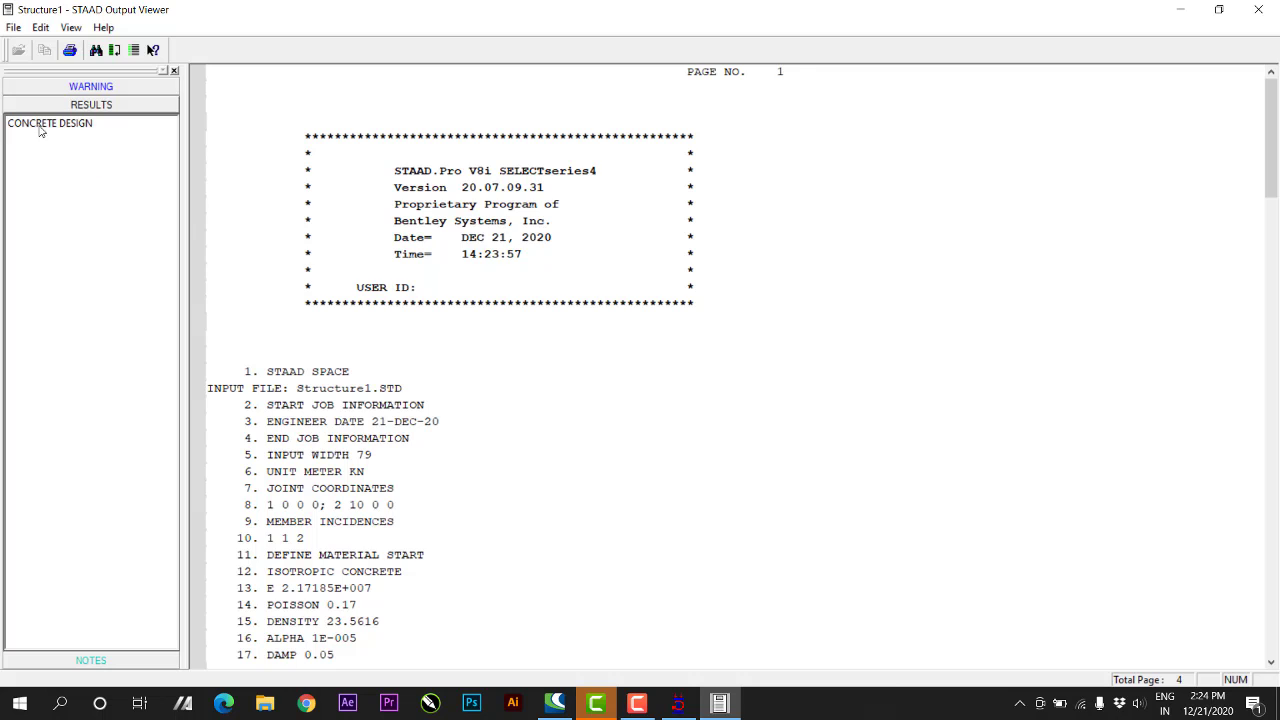
click(45, 124)
scroll(558, 352, down, 2)
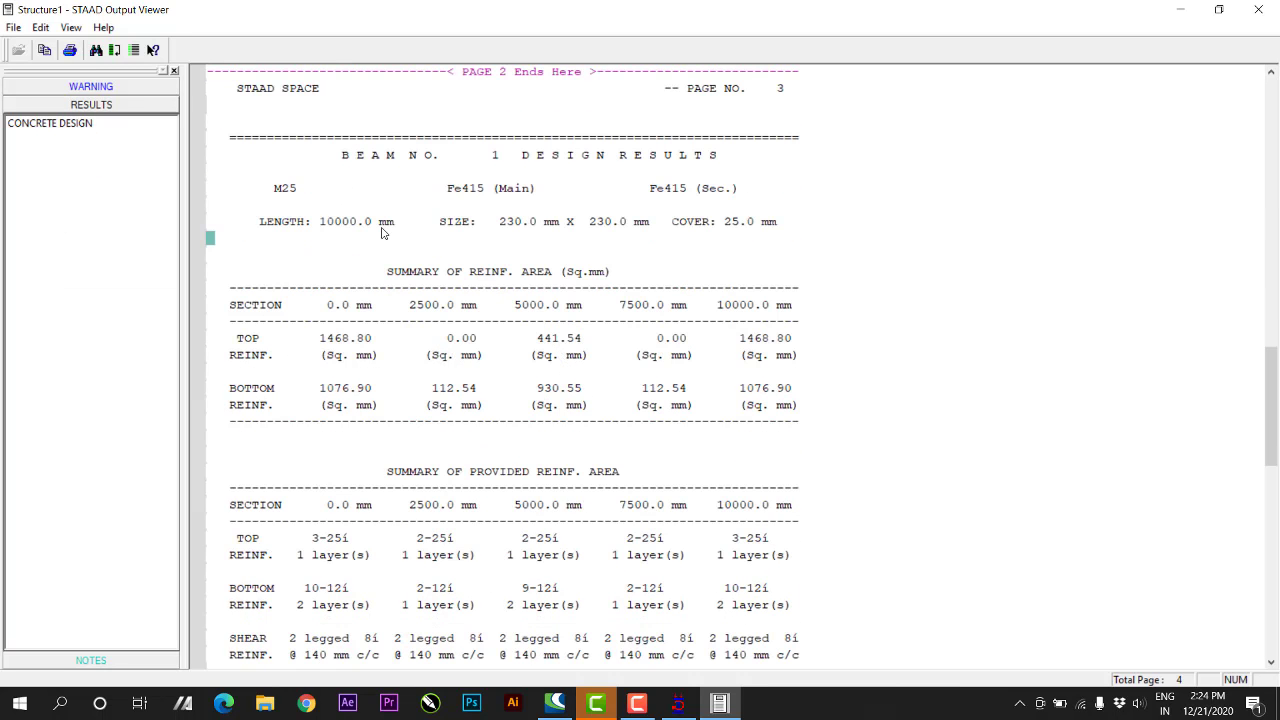
click(391, 157)
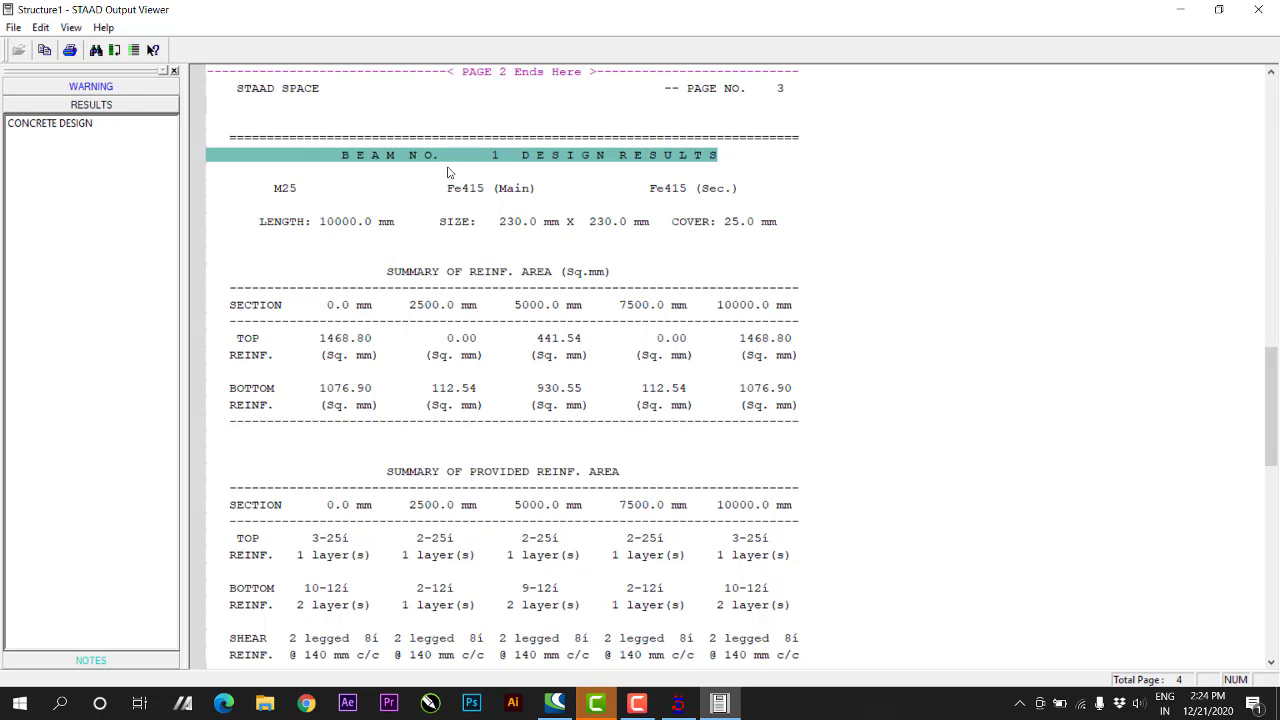
click(285, 190)
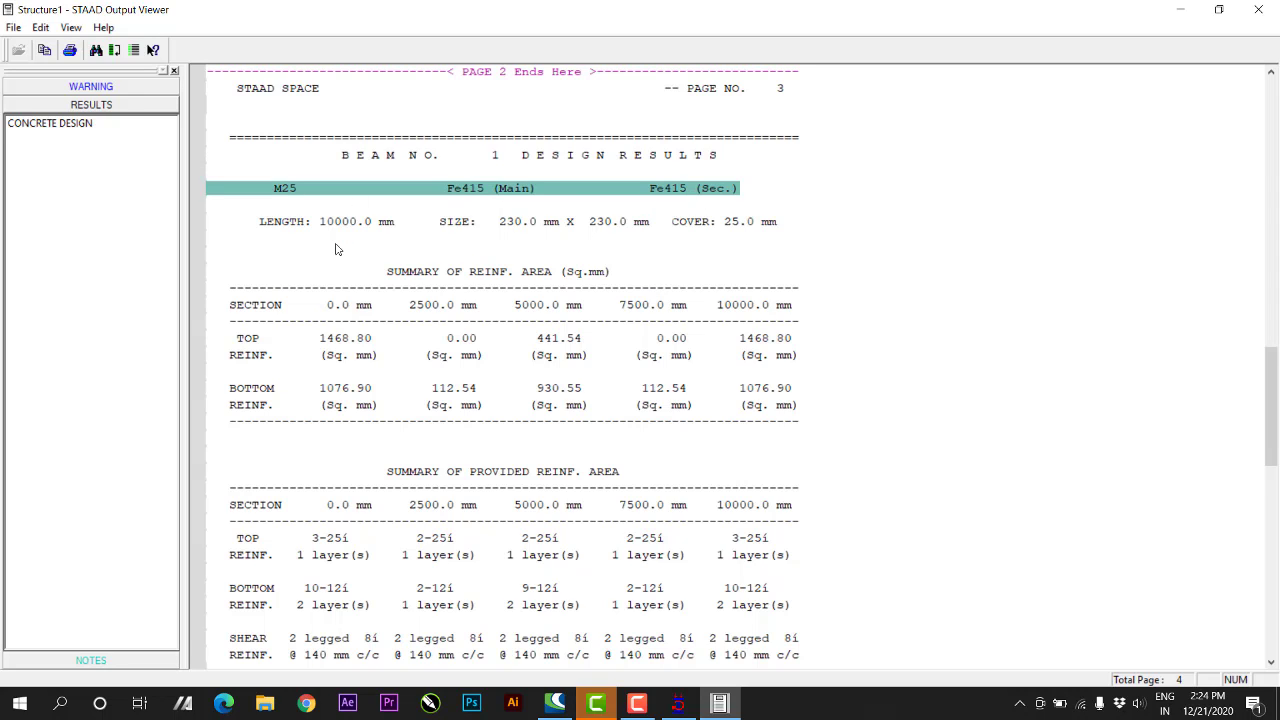
click(313, 222)
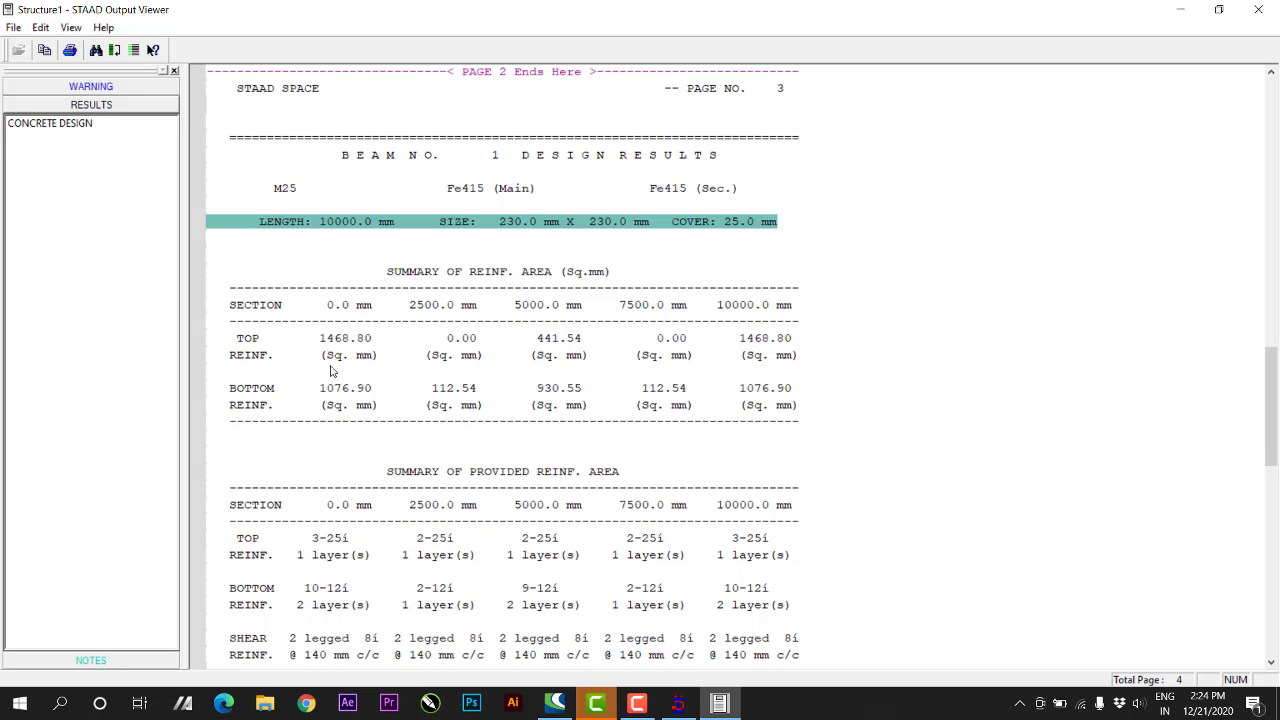
Read the required top and bottom reinforcement areas at each section in the reinforcement area summary
click(300, 309)
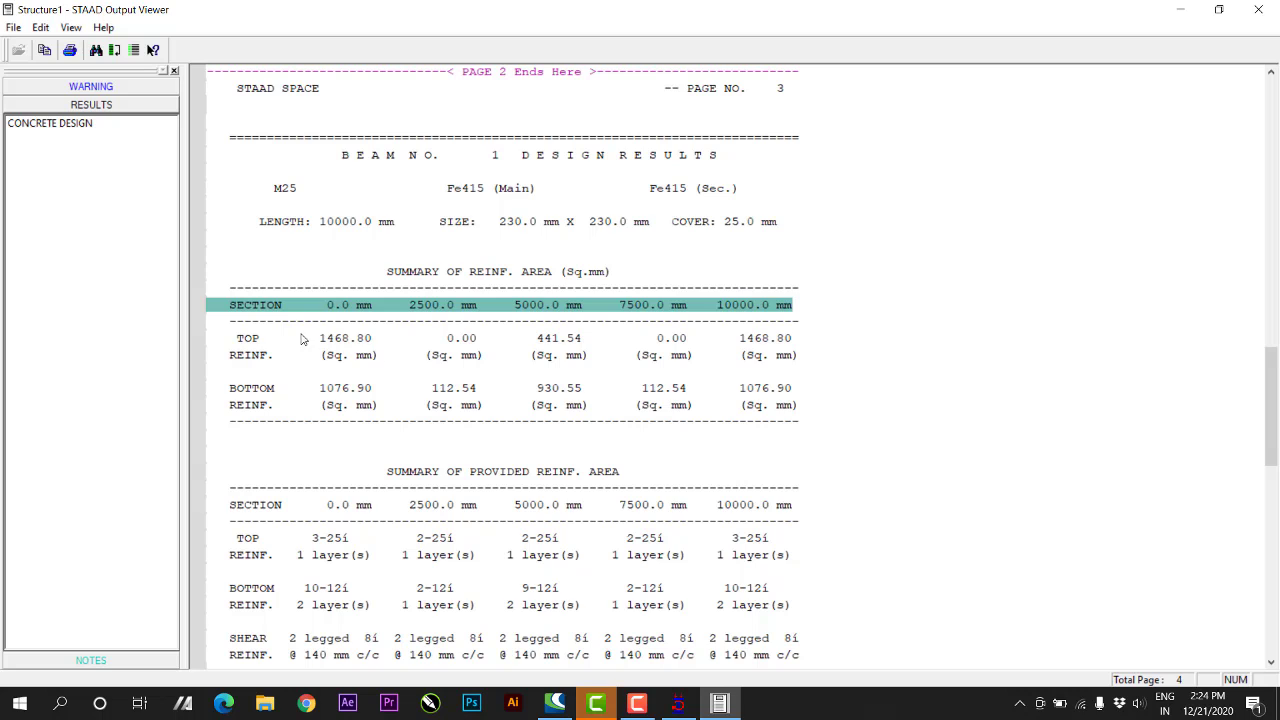
scroll(243, 363, down, 1)
click(255, 292)
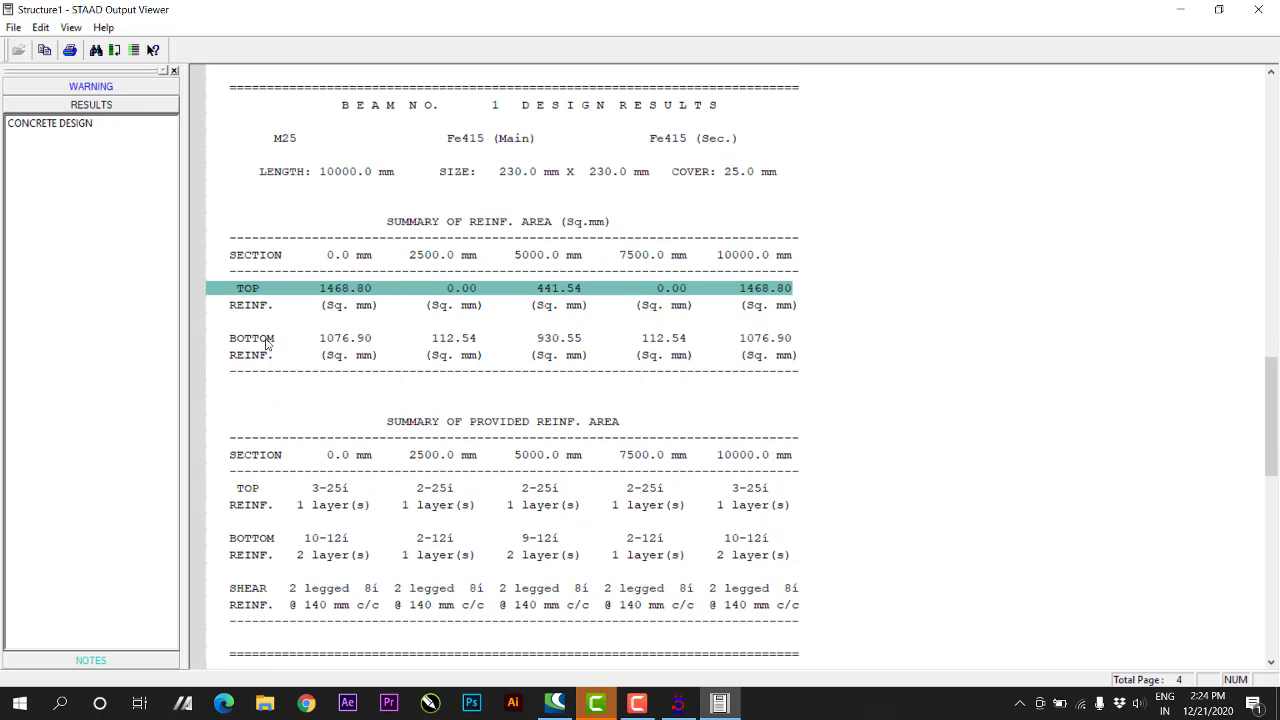
click(267, 340)
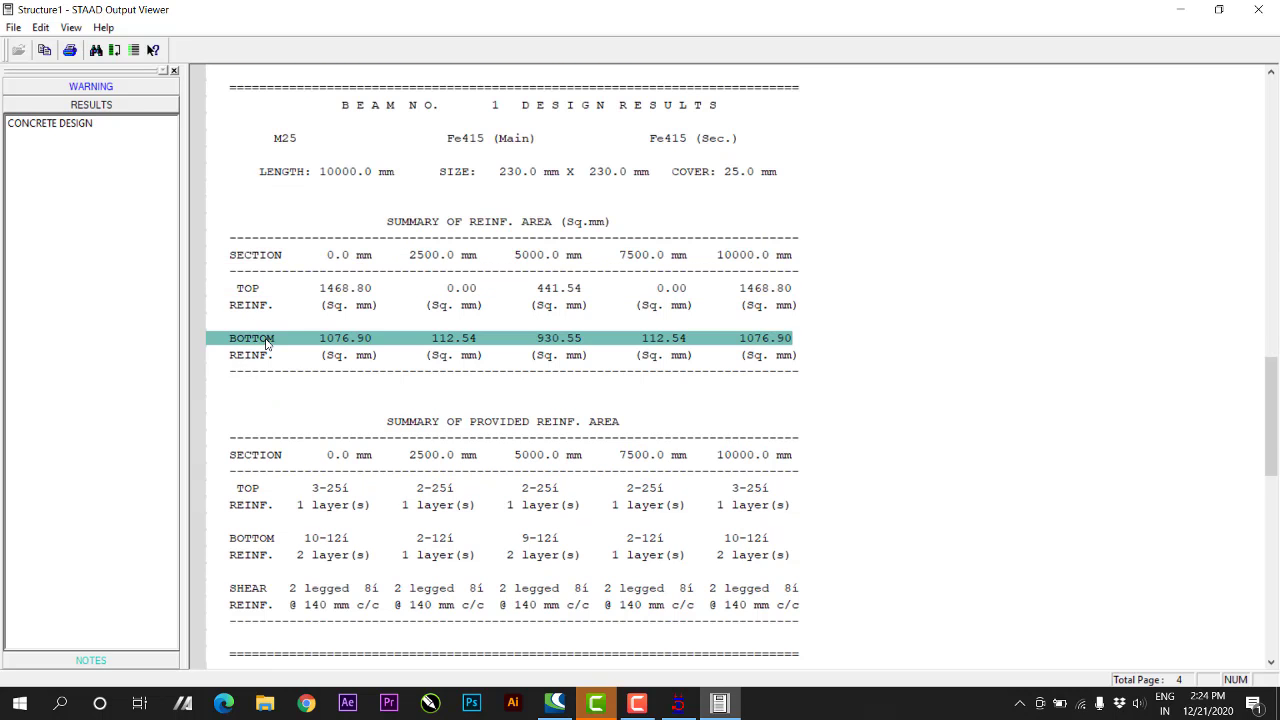
click(326, 293)
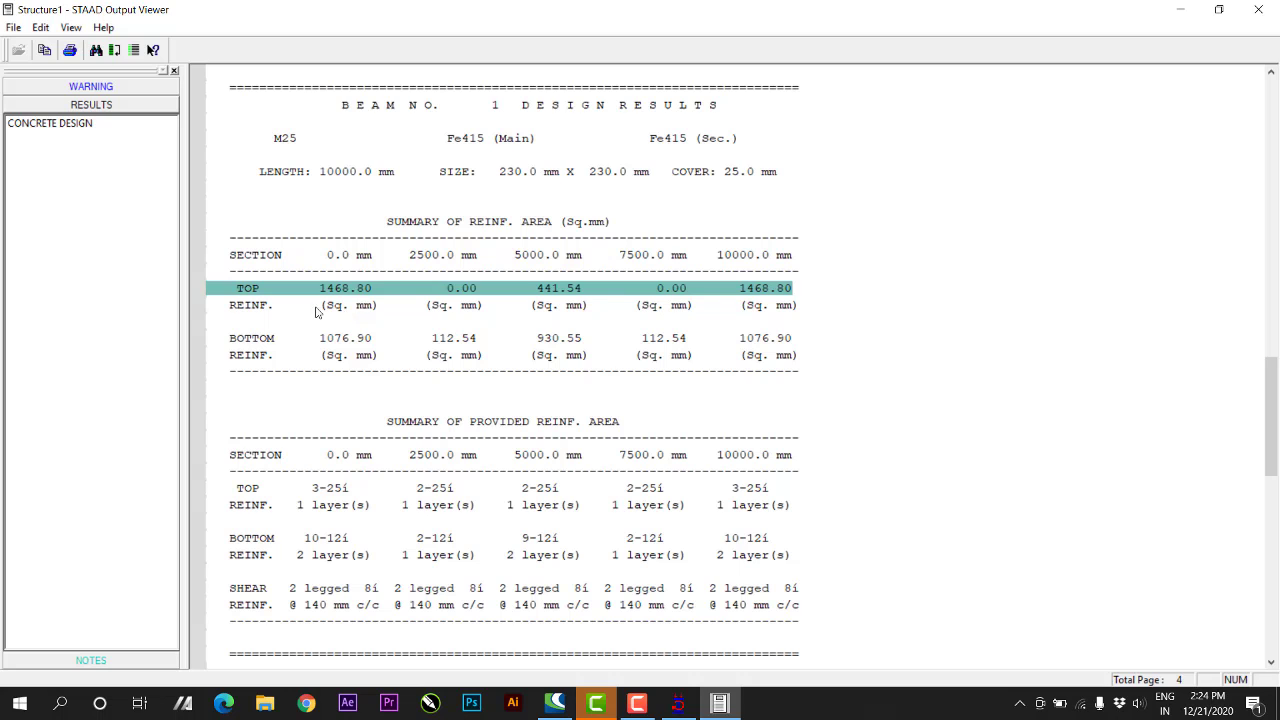
Review the provided top, bottom and shear reinforcement along the beam in the provided reinforcement summary
scroll(398, 346, down, 2)
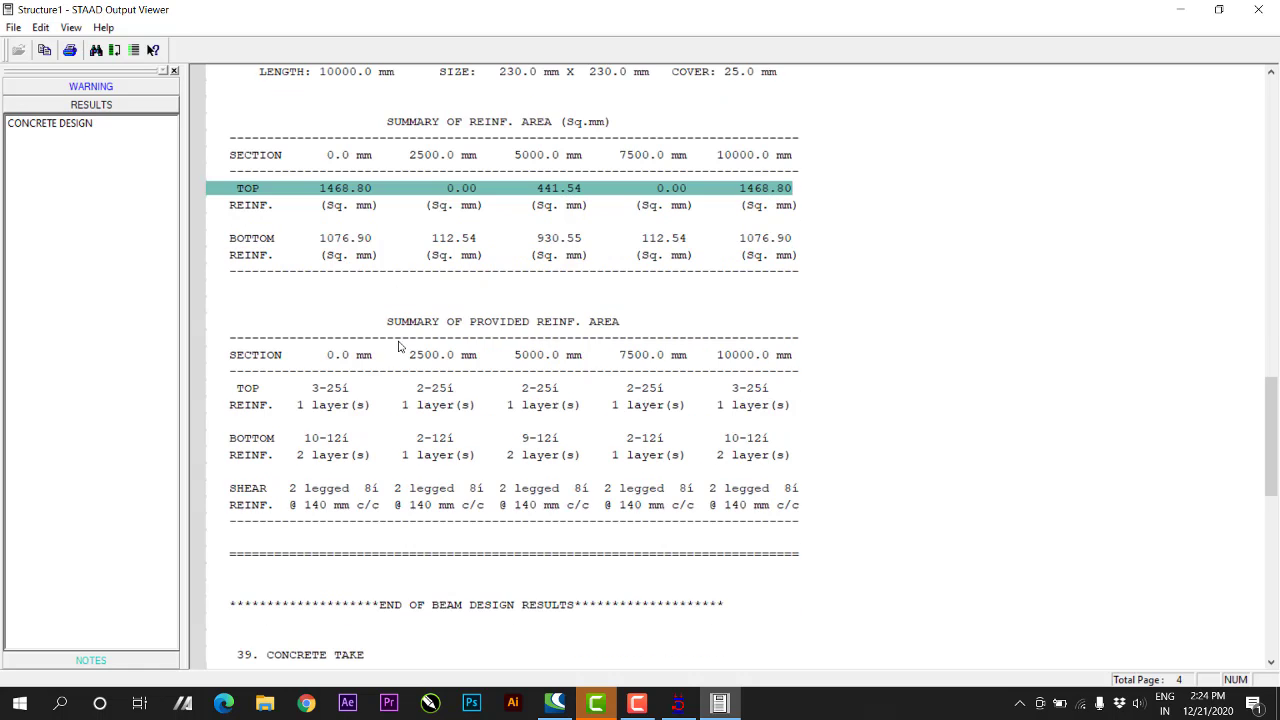
scroll(399, 347, down, 1)
click(316, 343)
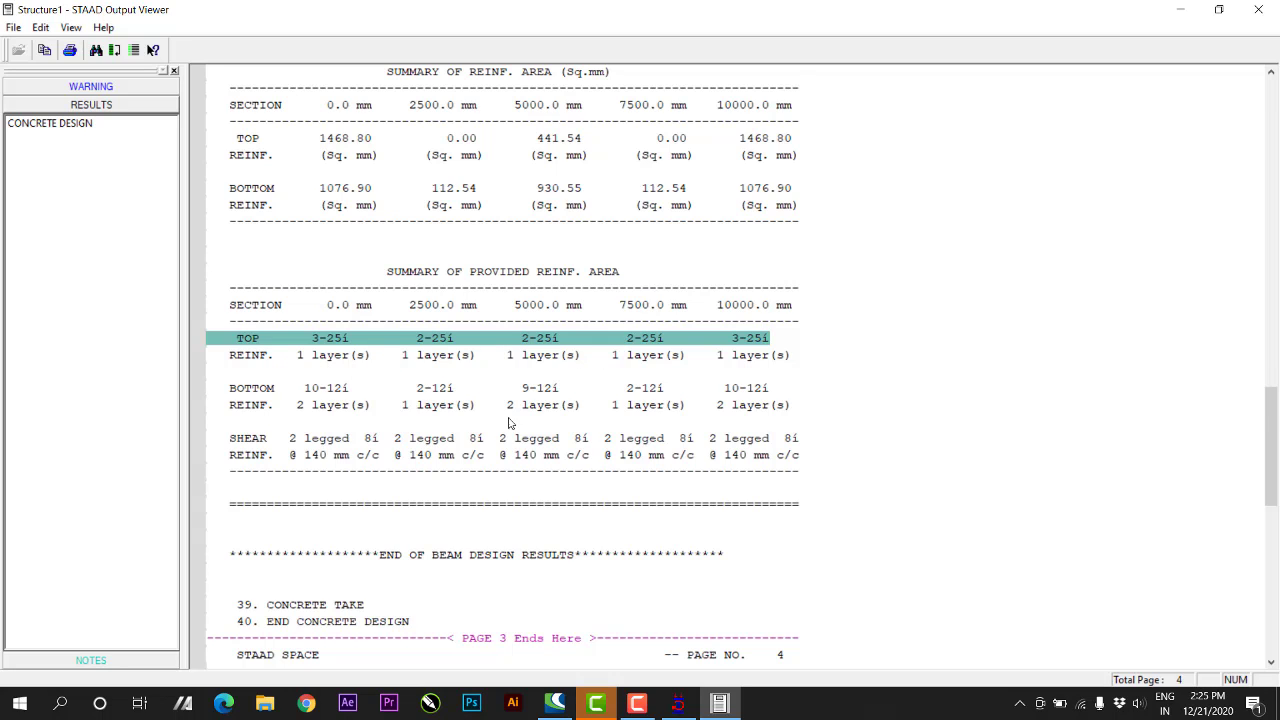
scroll(508, 423, down, 3)
click(337, 292)
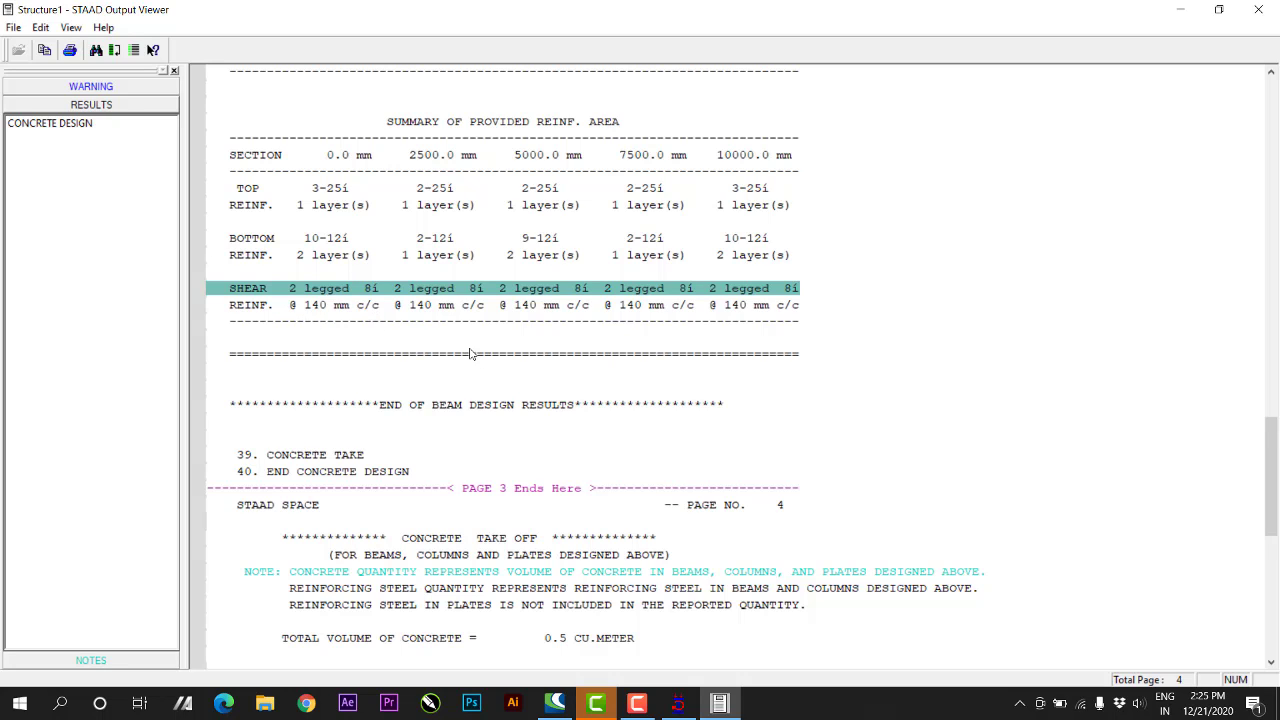
Check the concrete volume and the steel weight per bar diameter in the concrete take-off, and close the output file
scroll(373, 318, down, 2)
scroll(333, 249, down, 2)
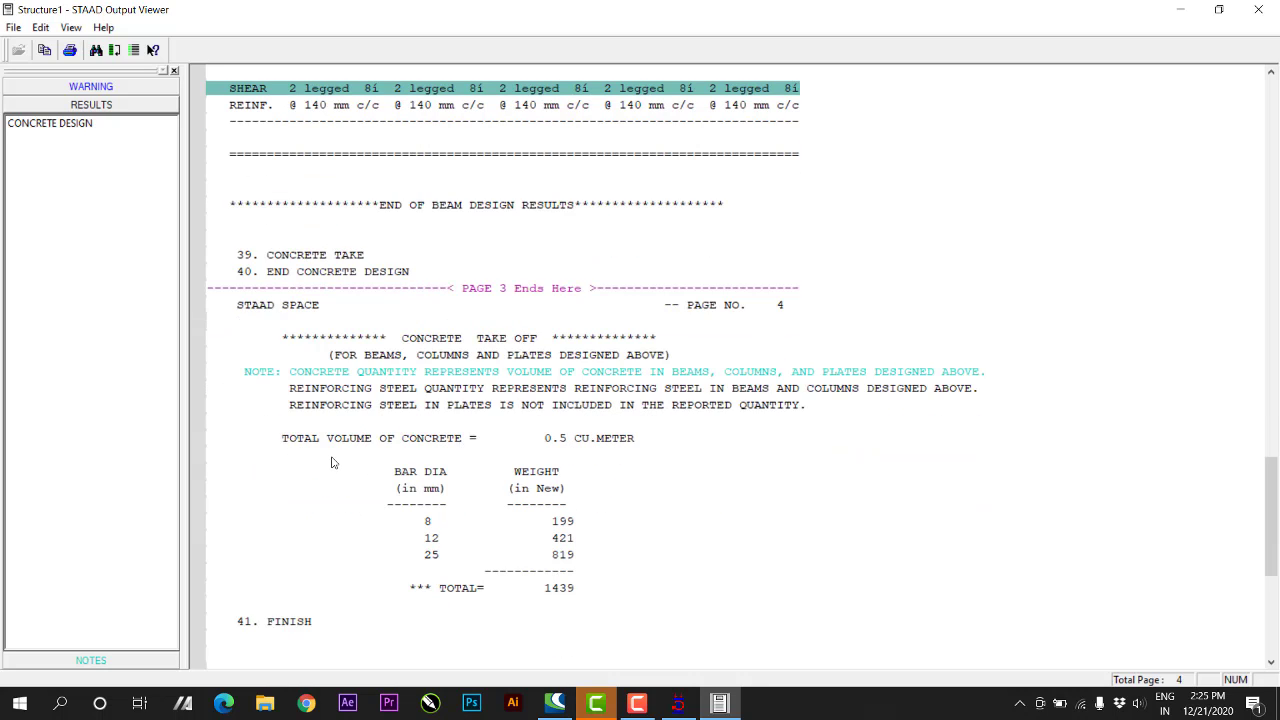
click(593, 443)
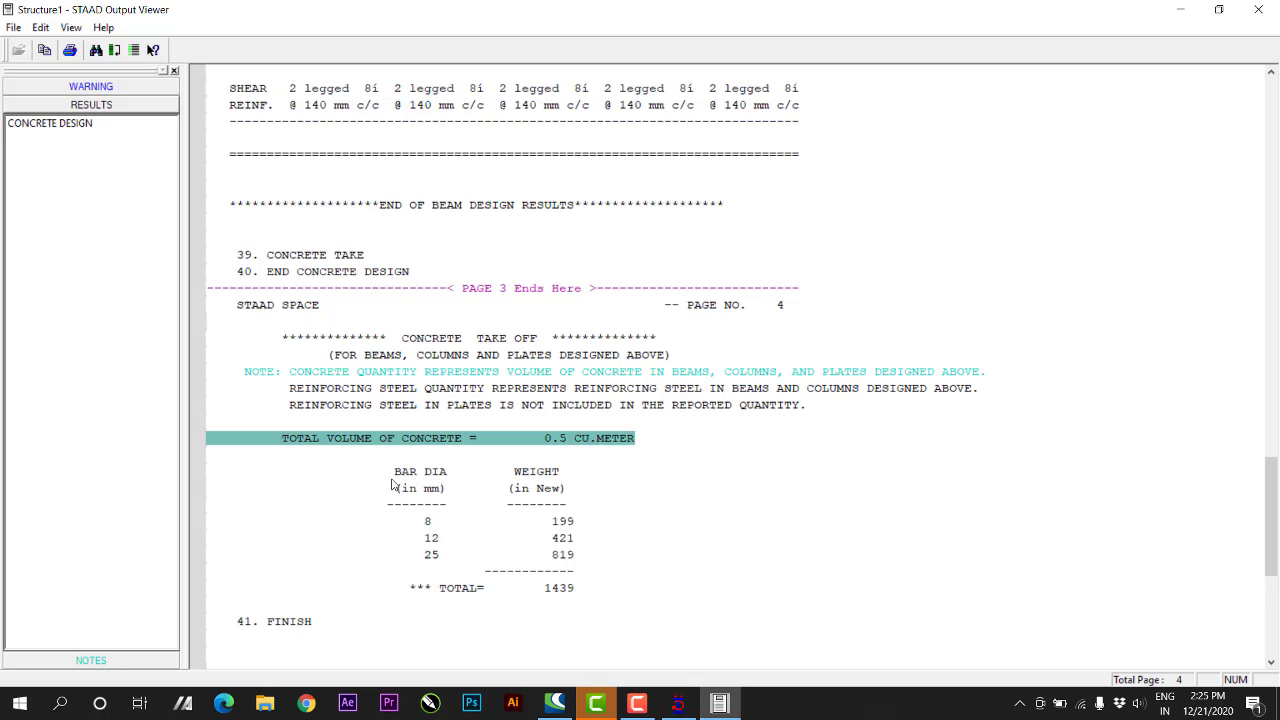
click(429, 522)
click(424, 540)
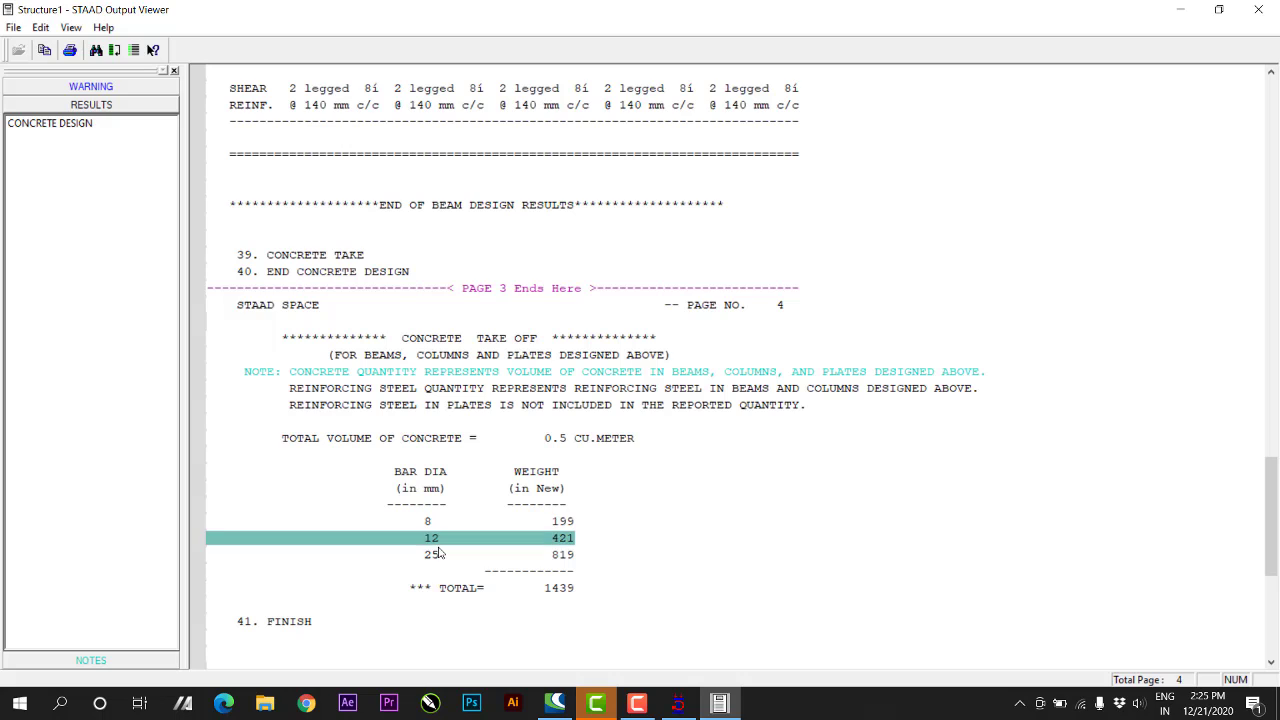
click(435, 555)
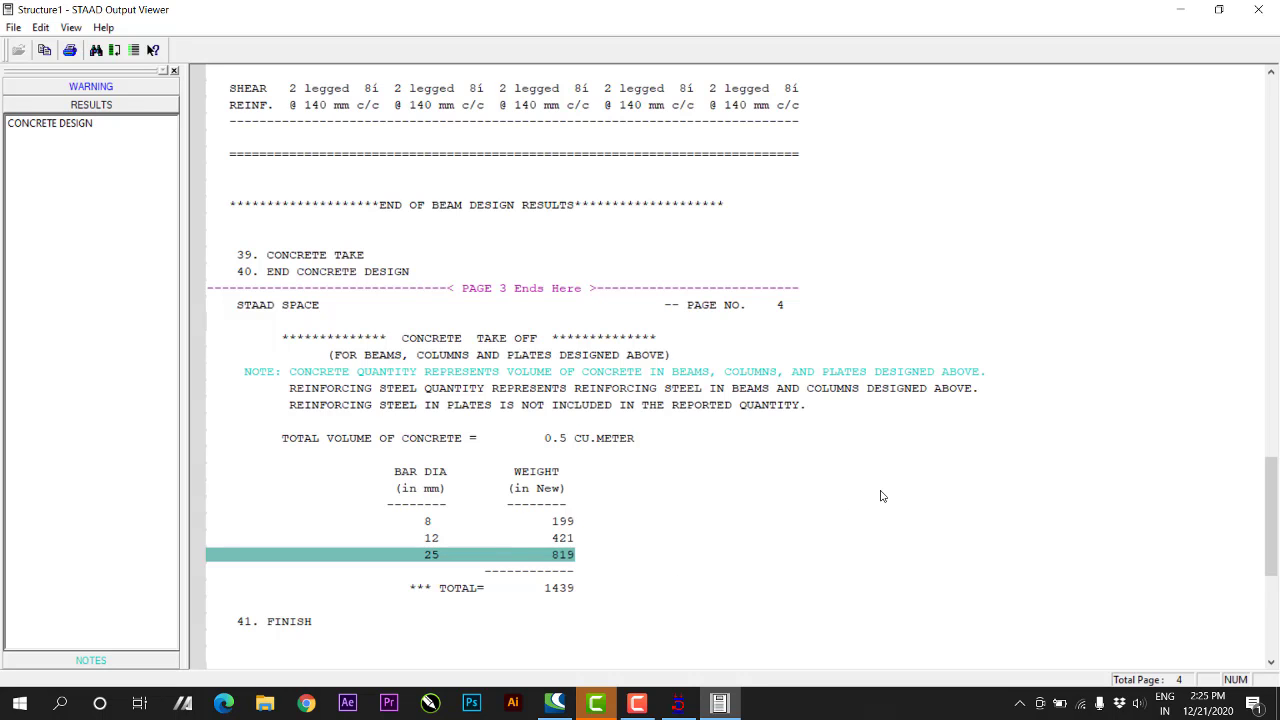
click(1258, 9)
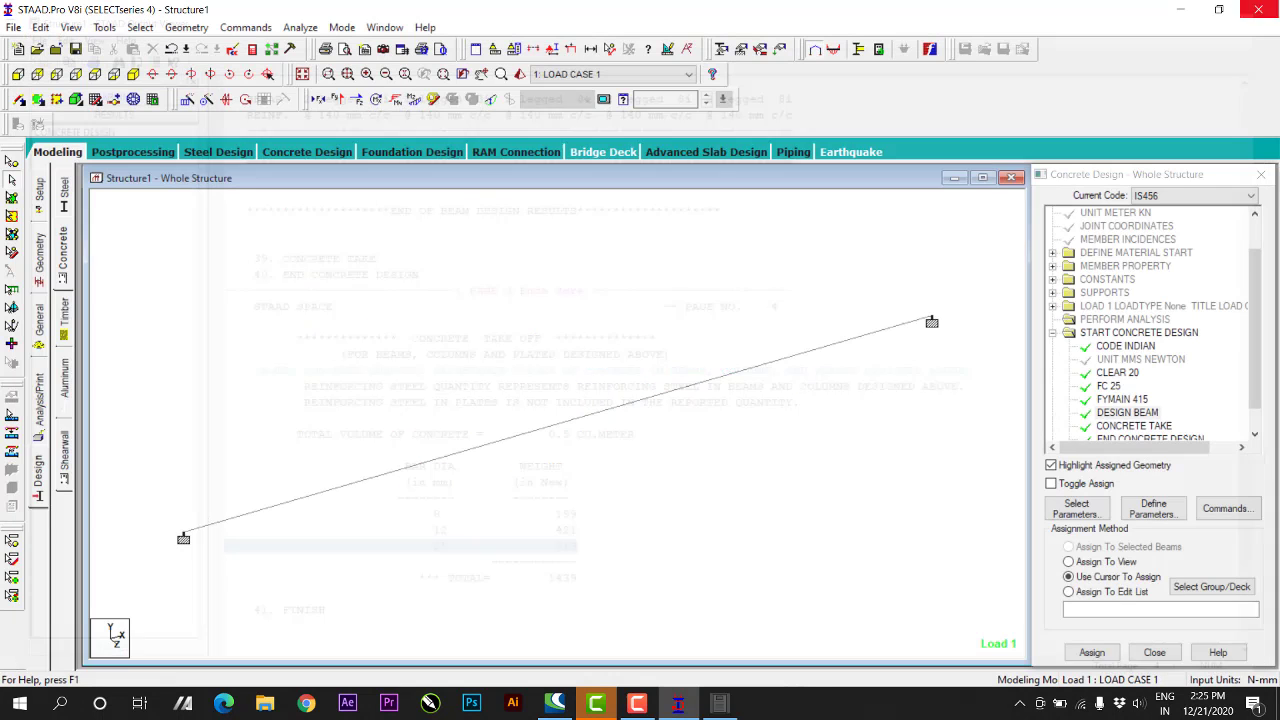
Inspect the concrete design details and reinforcement drawing in the beam's properties, and close them
double_click(763, 372)
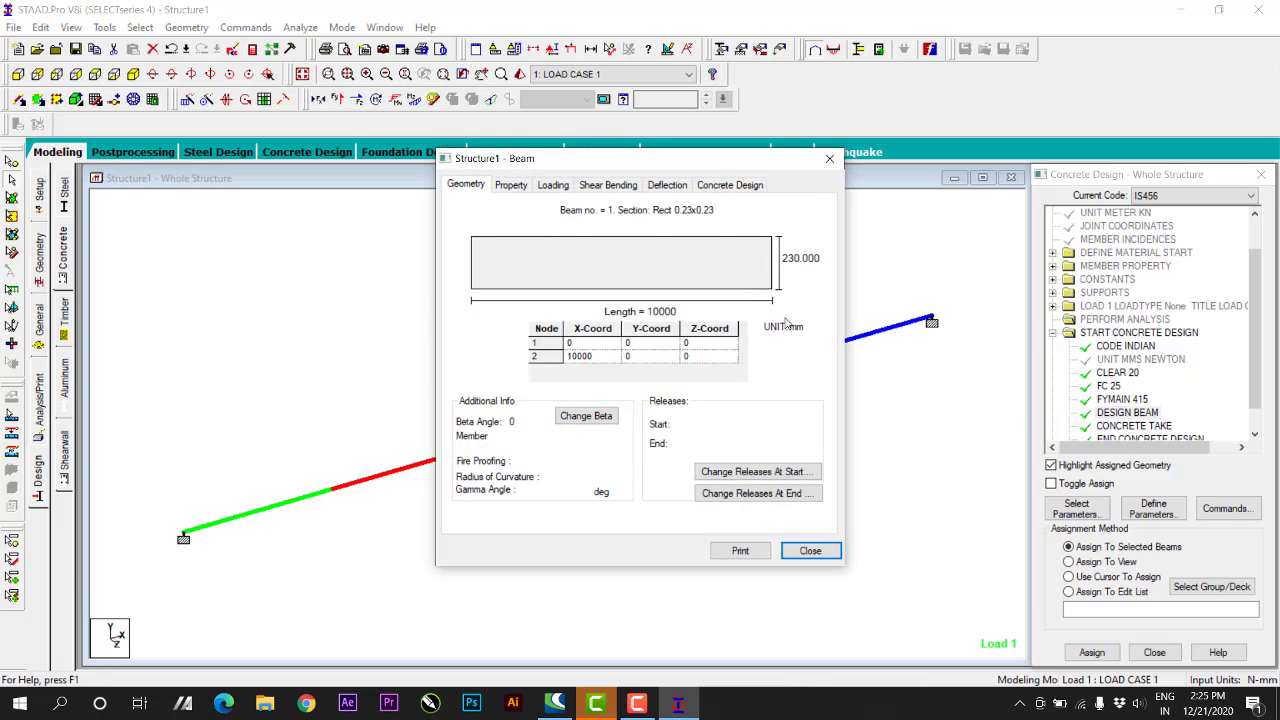
click(740, 189)
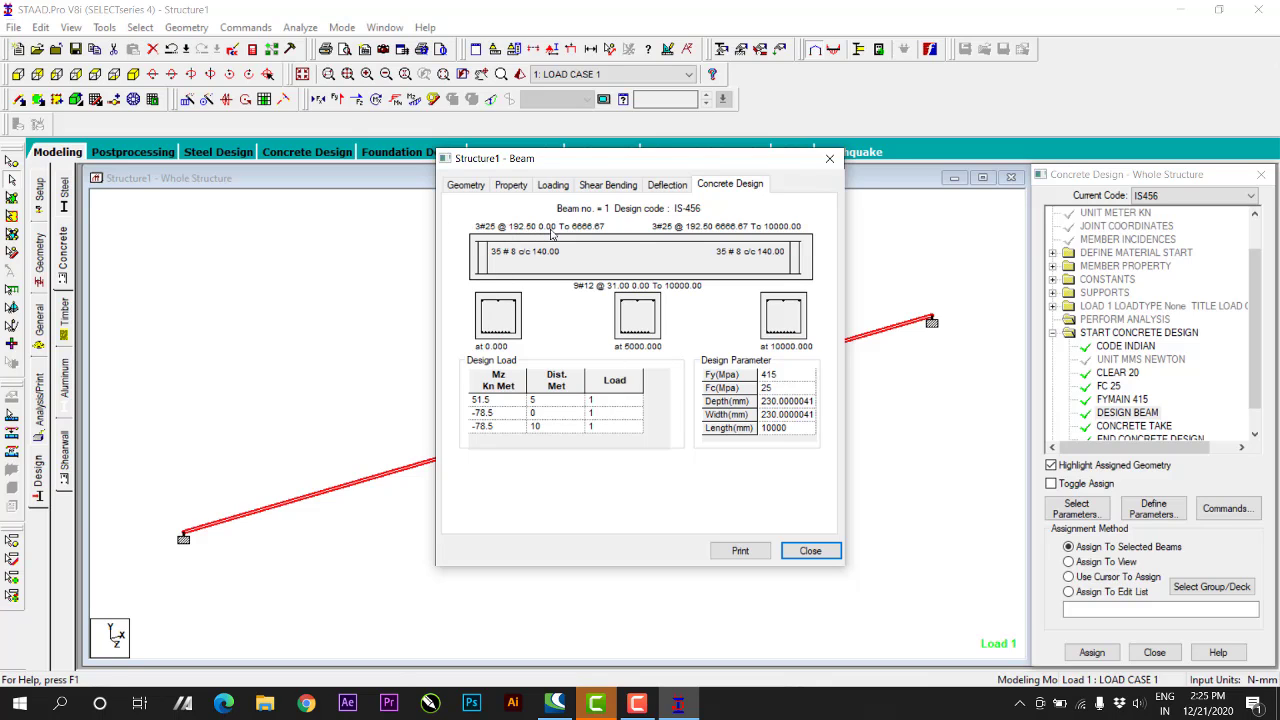
click(815, 559)
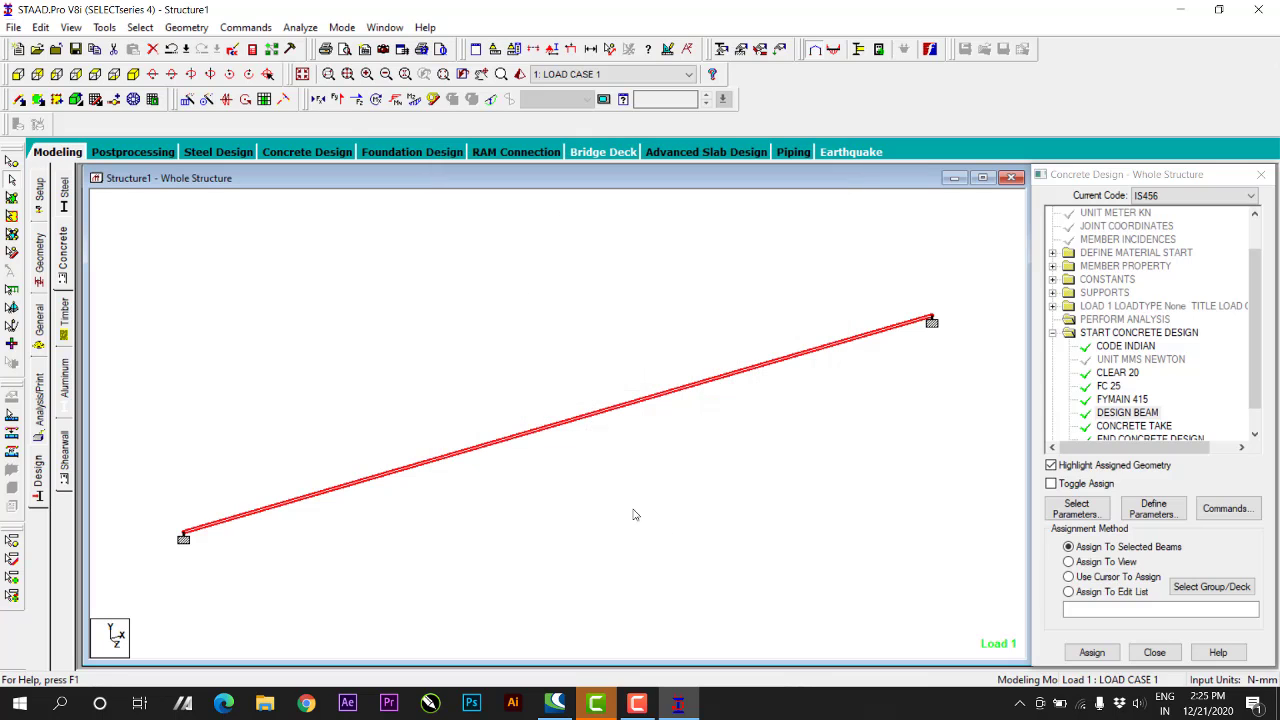
click(253, 333)
scroll(325, 358, down, 1)
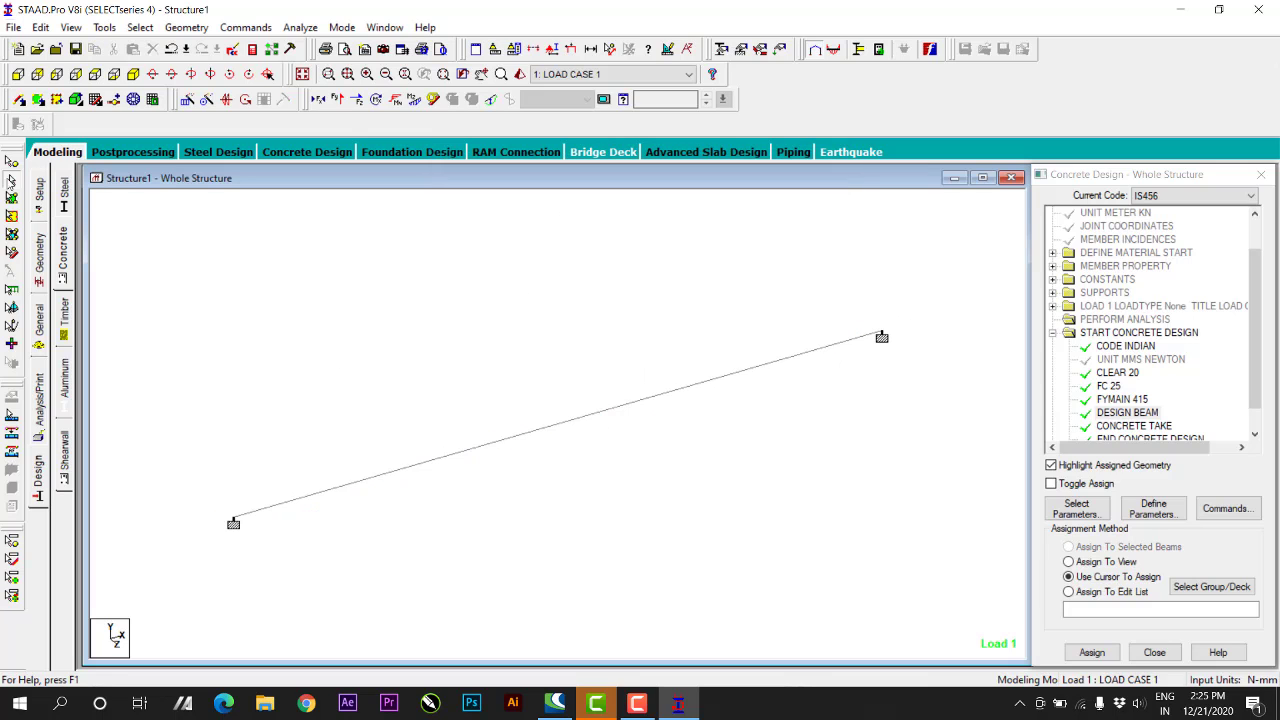
Create a new Space structure named Structure2 with metre length units and kilonewton force units
click(10, 28)
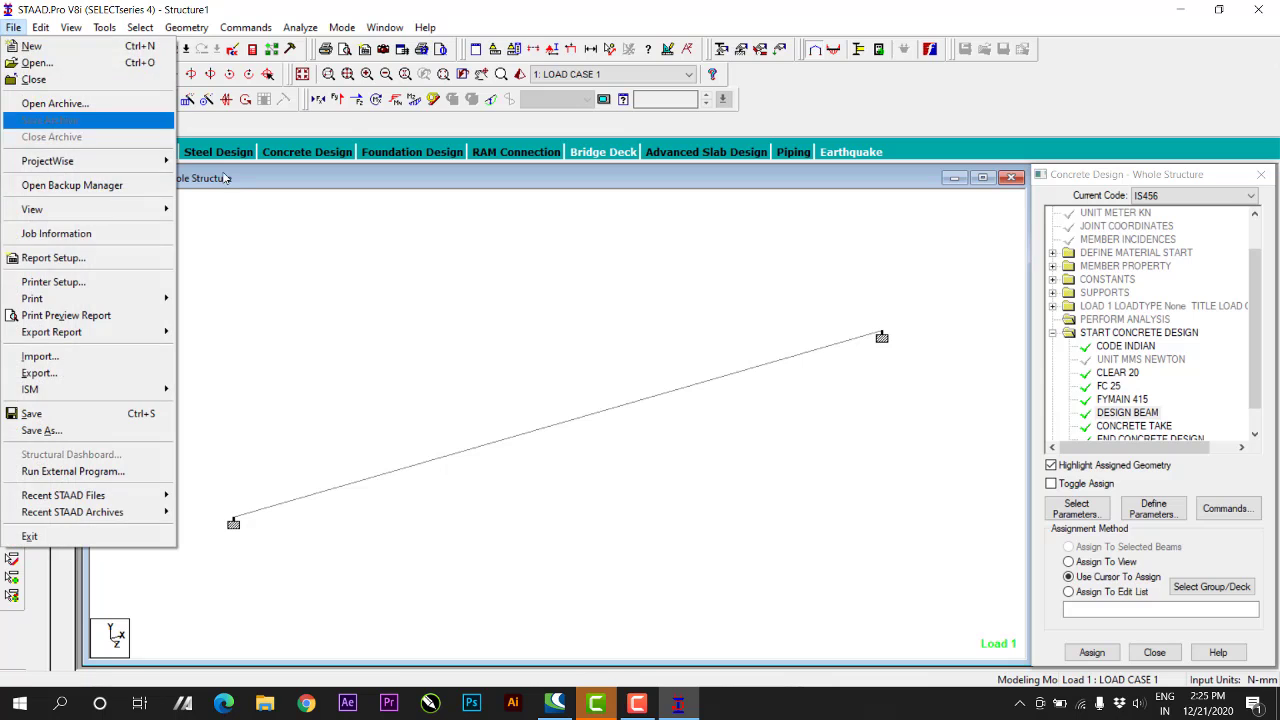
click(133, 48)
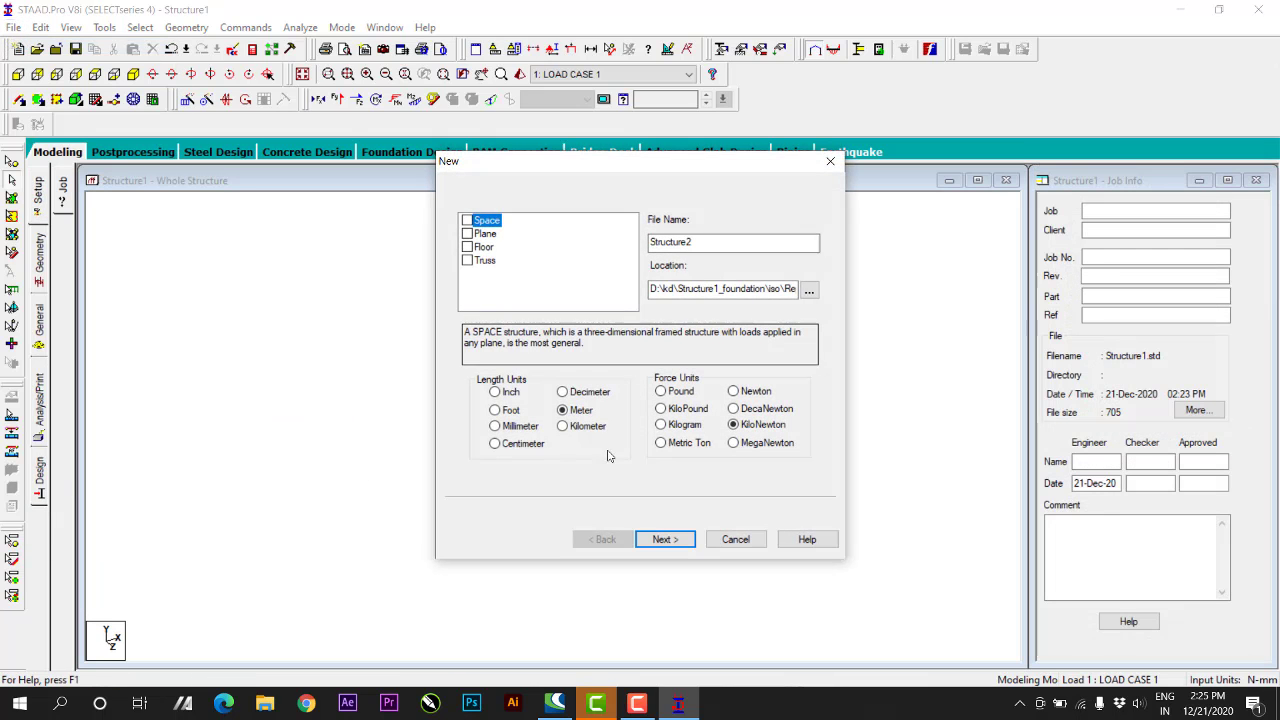
click(662, 538)
click(685, 400)
click(660, 537)
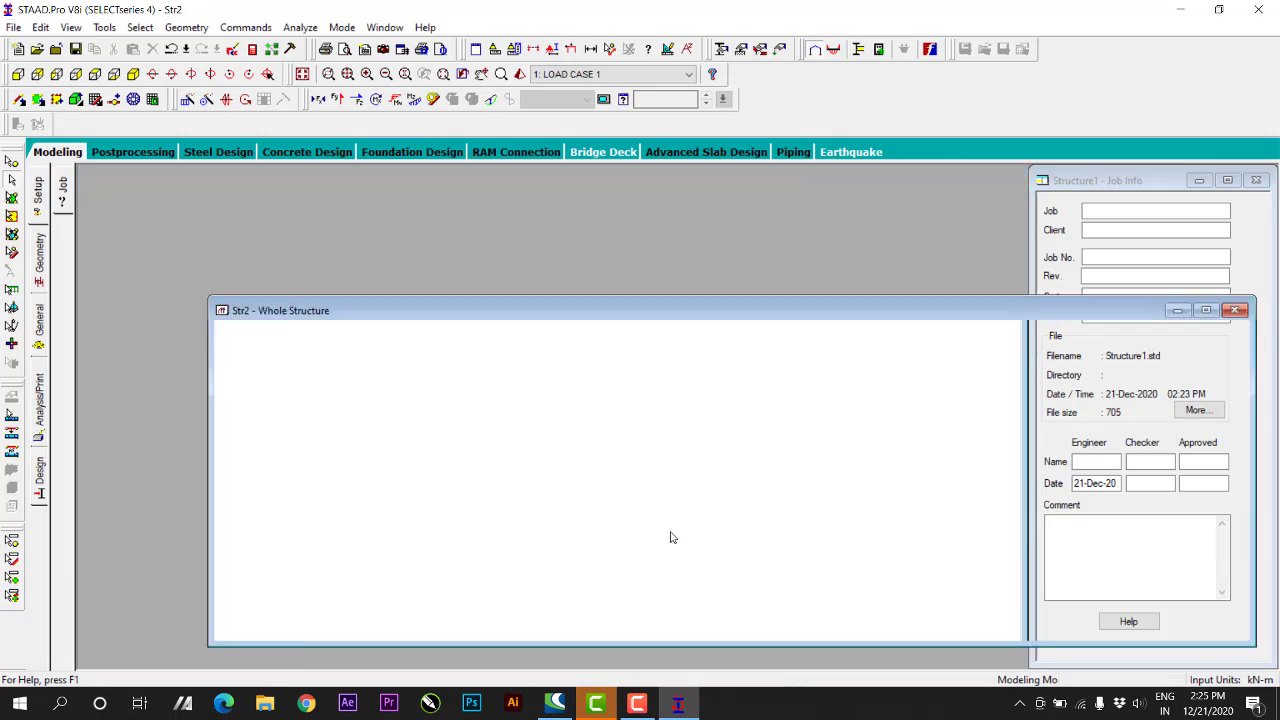
Set the default linear grid's construction line spacing to 1 m in both X and Y
click(1162, 491)
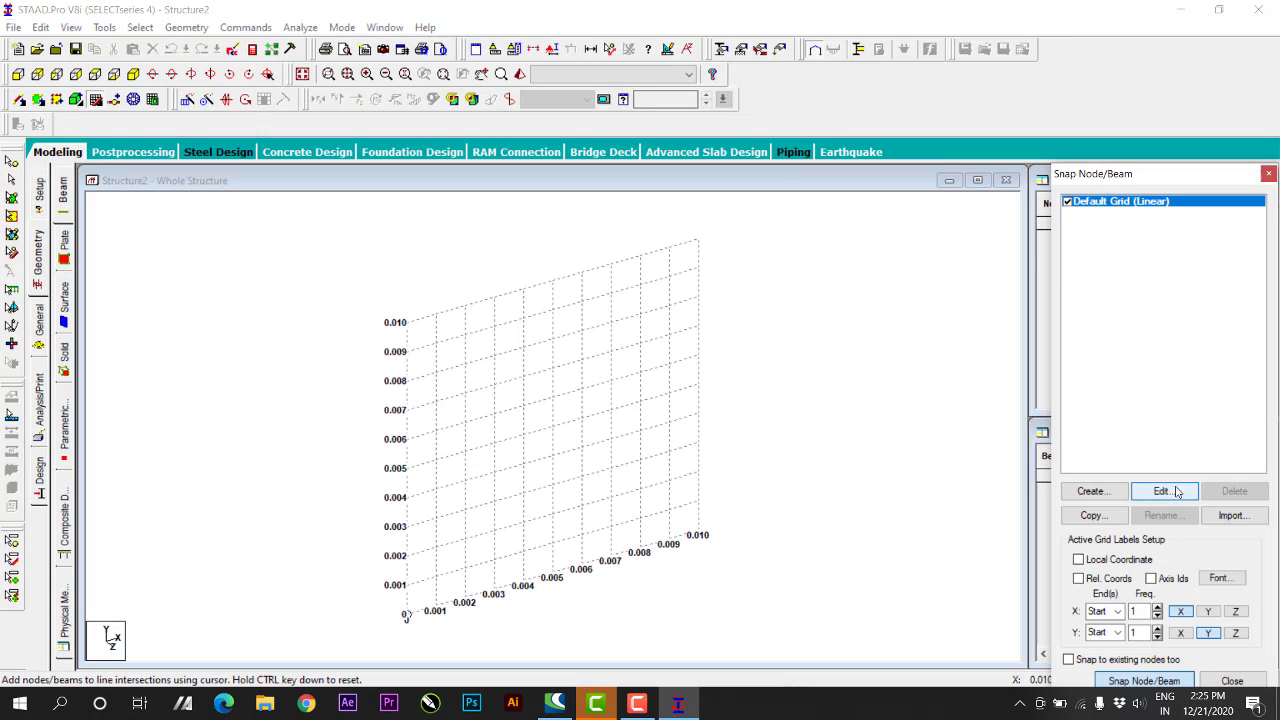
key(Tab)
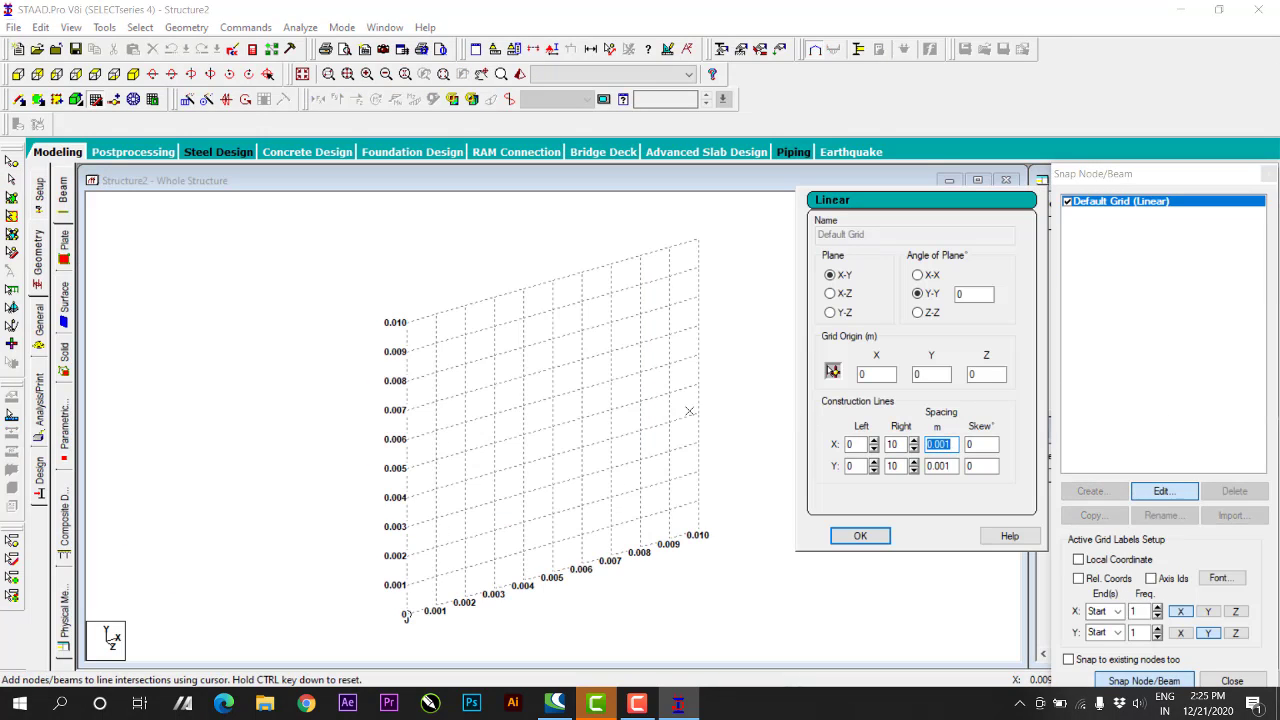
text(2)
drag(951, 467, 845, 441)
text(1)
drag(954, 467, 863, 465)
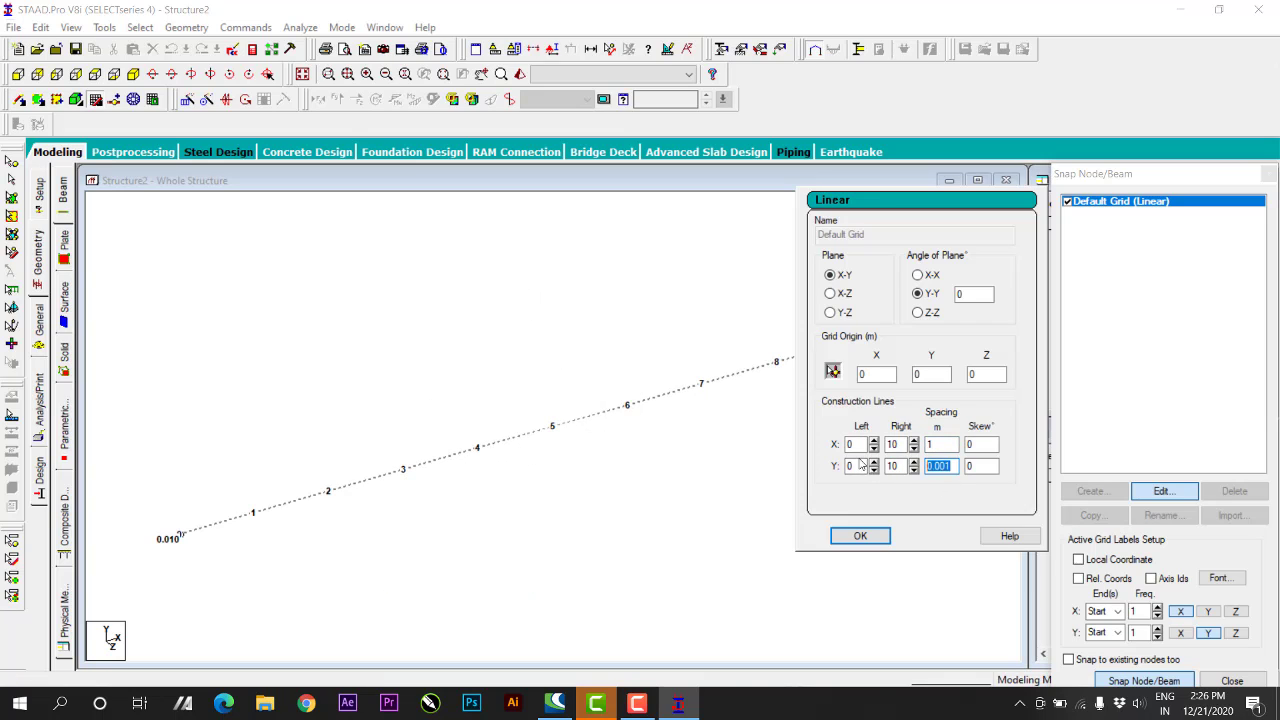
text(1)
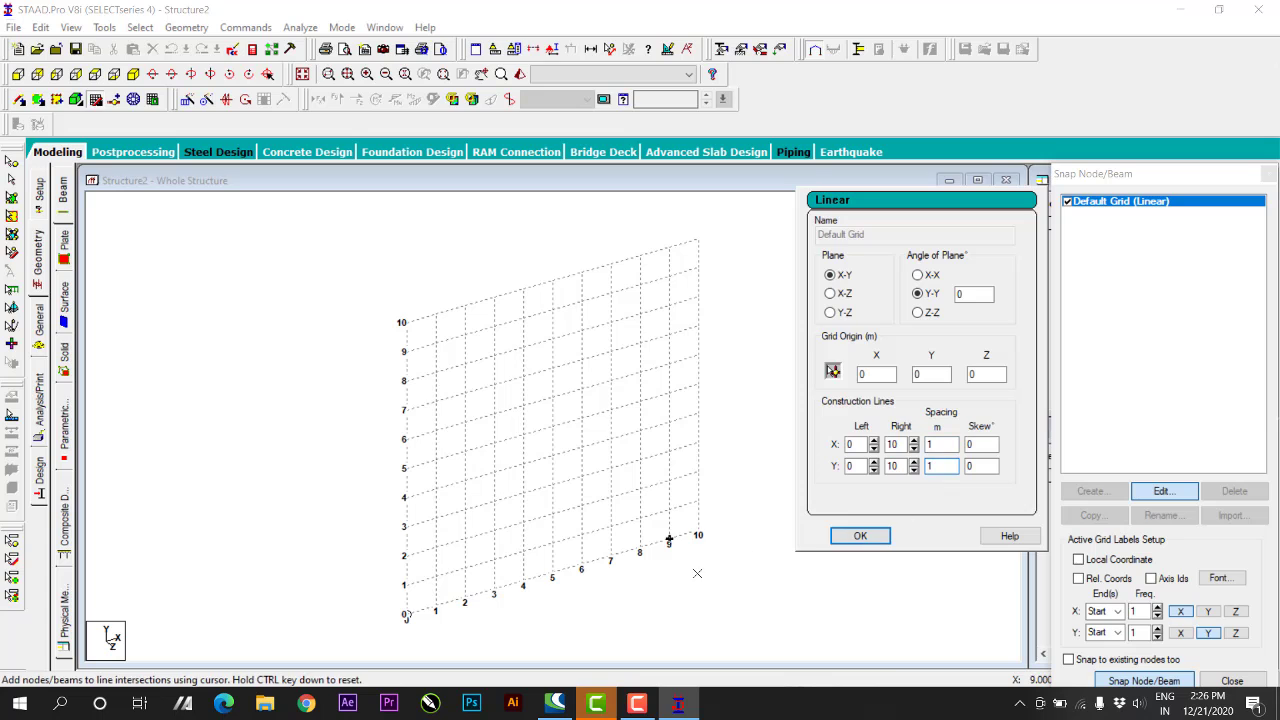
Accept the grid settings and draw a 10 m beam along the grid's base line from 0 to 10
click(860, 537)
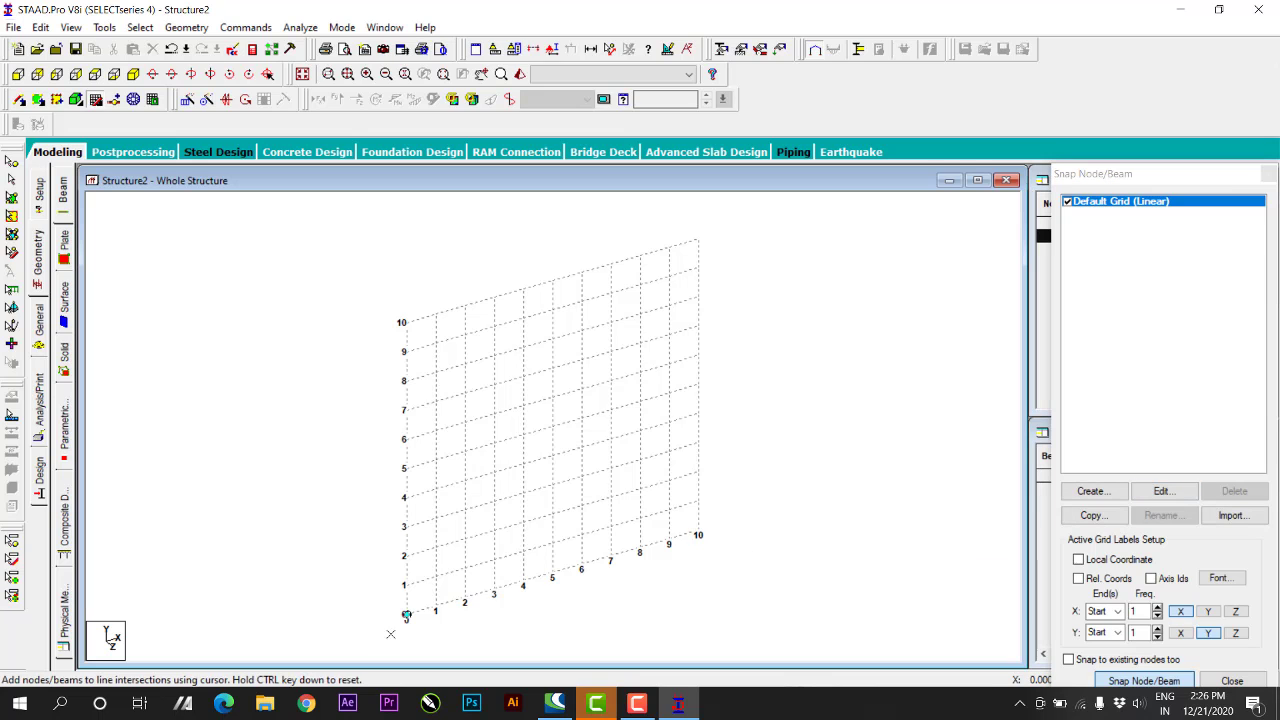
click(708, 556)
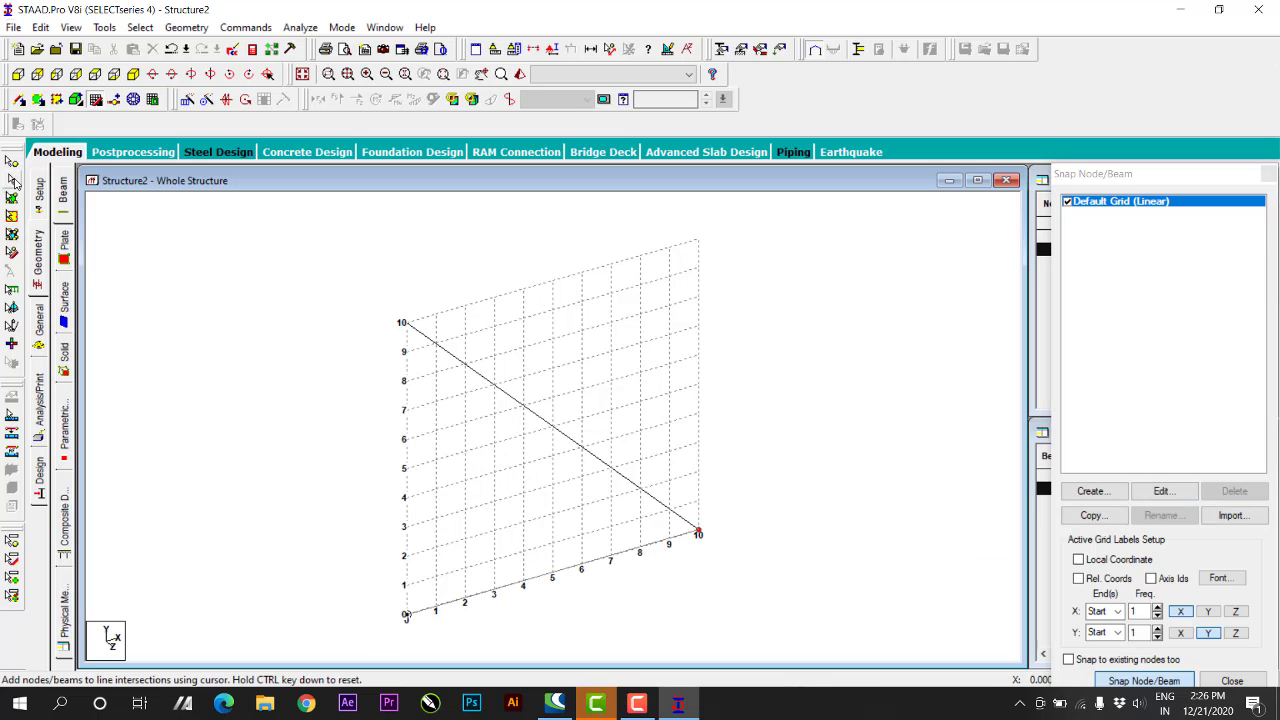
key(Escape)
Delete the beam along the grid's base line, together with its orphan nodes
drag(762, 436, 366, 628)
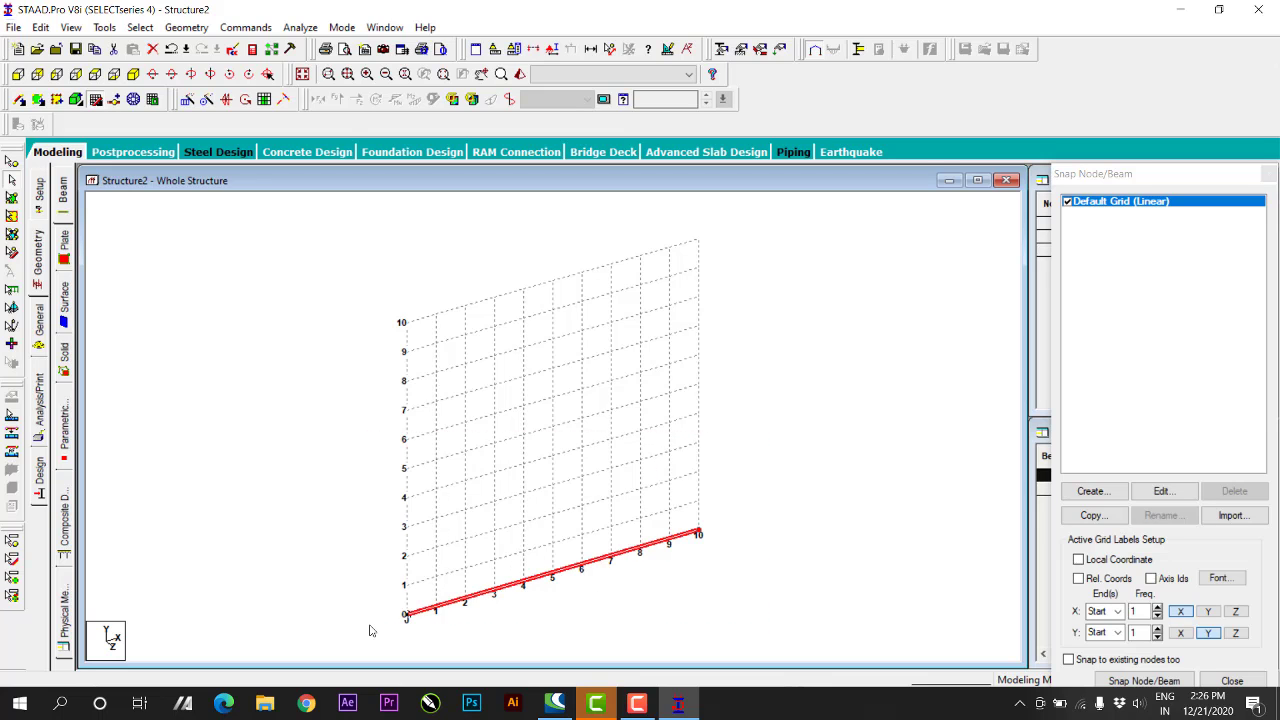
key(Delete)
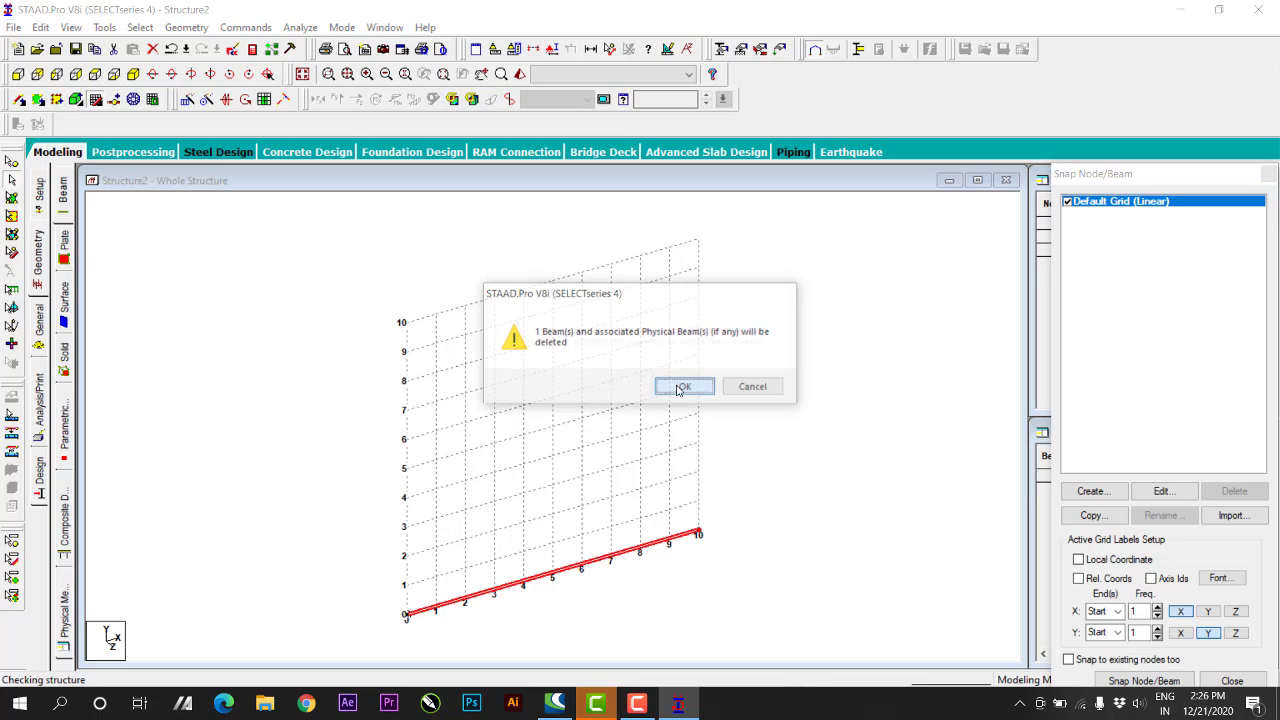
click(685, 388)
click(685, 388)
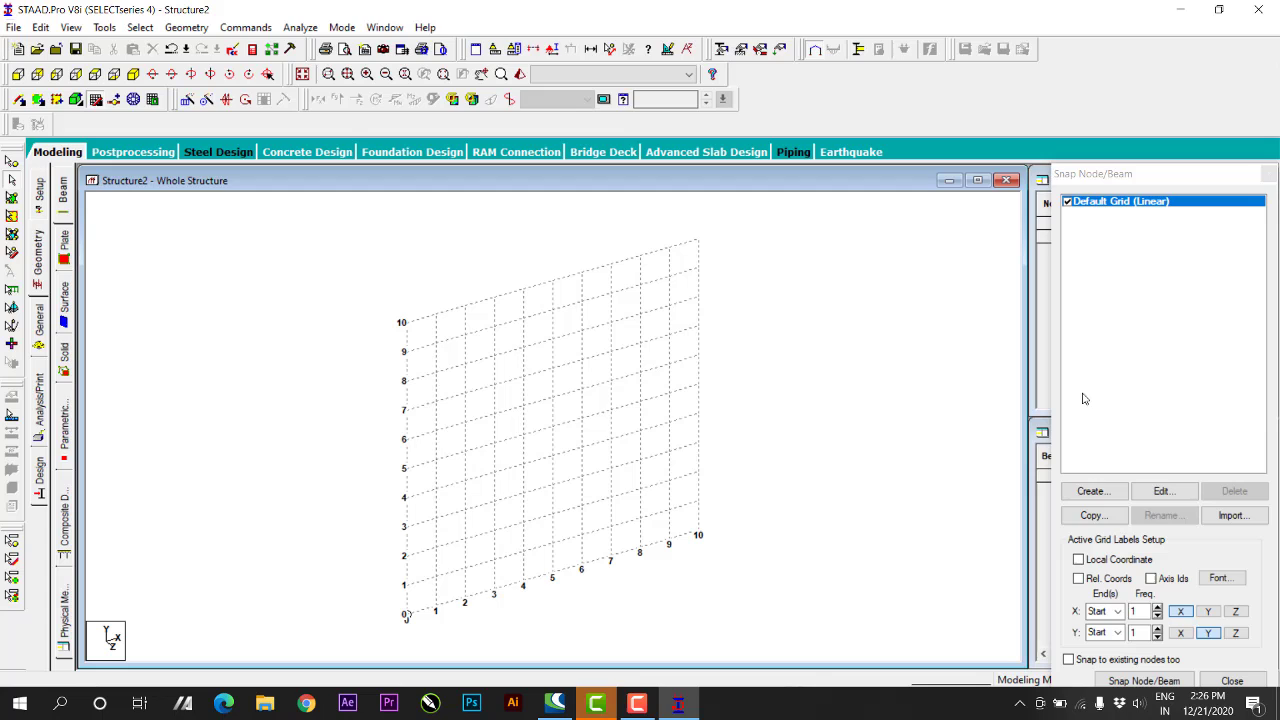
Edit the default linear grid and set its X construction line spacing to 0.25 m
click(1161, 491)
double_click(948, 444)
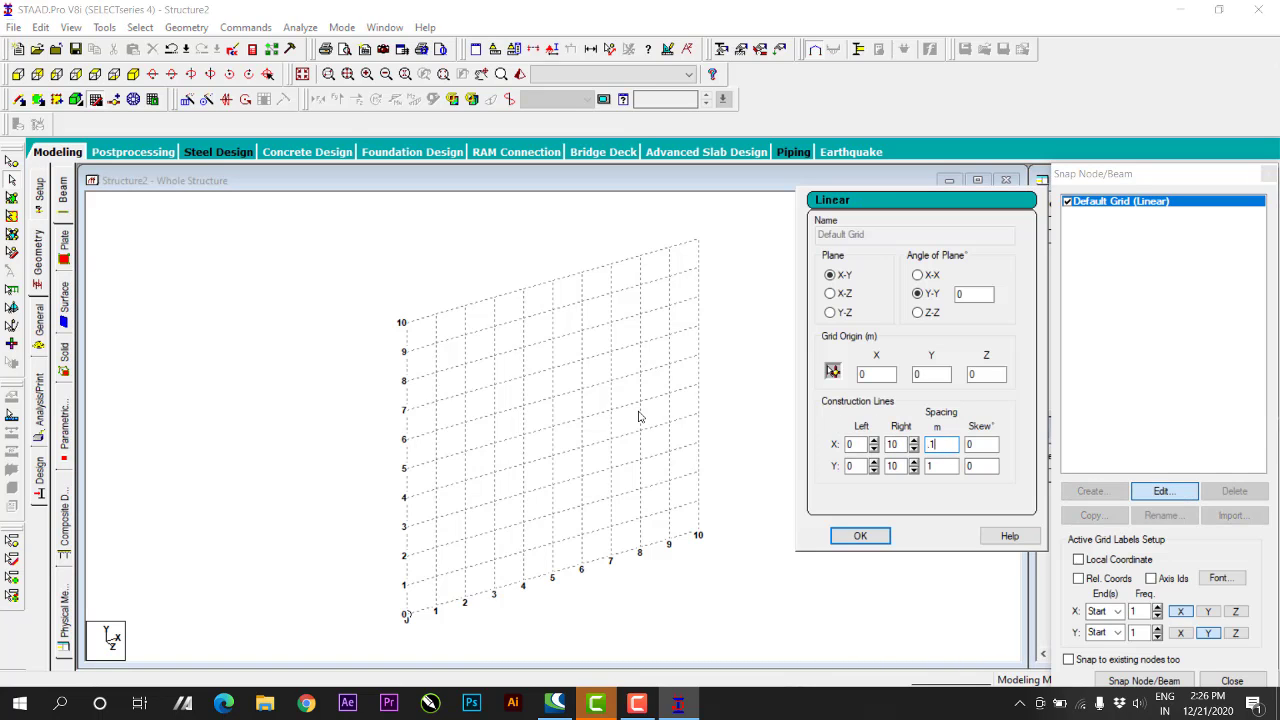
key(BackSpace)
click(950, 465)
Increase the number of X construction lines to the right of the origin to 40
click(914, 440)
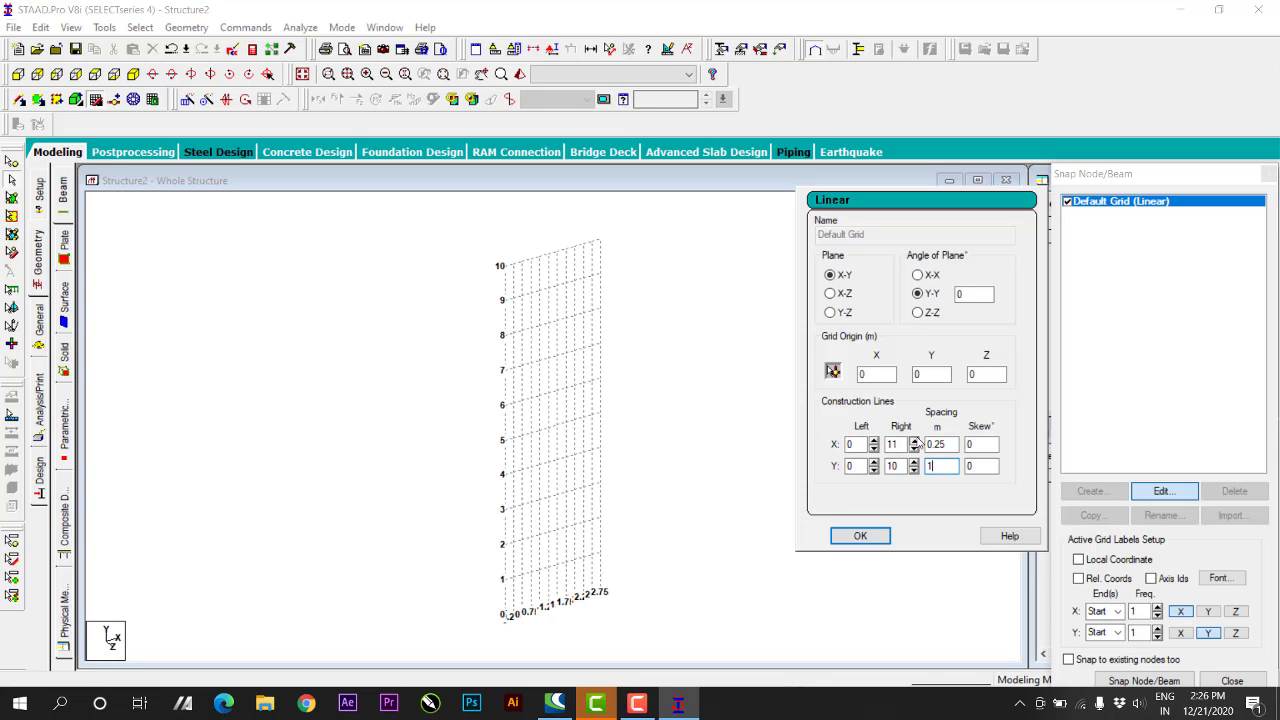
click(914, 440)
click(914, 440)
click(914, 440)
click(914, 440)
click(914, 440)
click(914, 440)
click(914, 440)
click(914, 440)
click(914, 440)
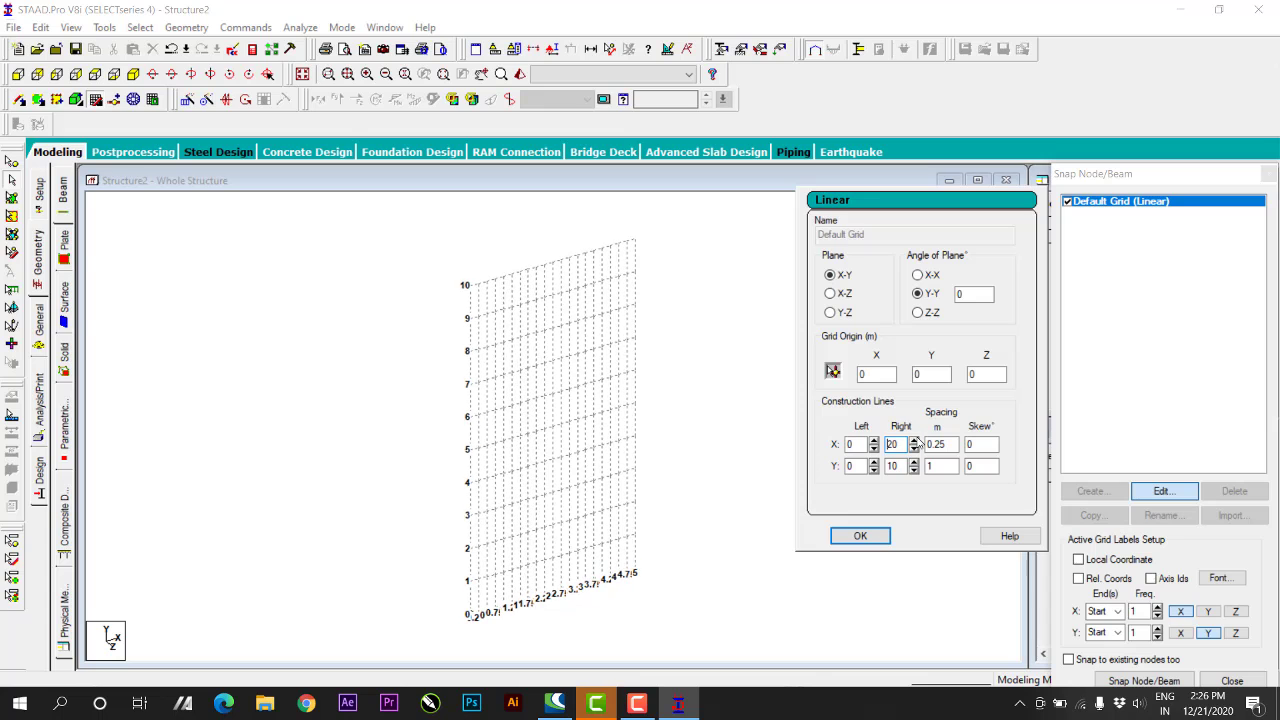
click(914, 440)
click(914, 440)
click(914, 440)
click(914, 440)
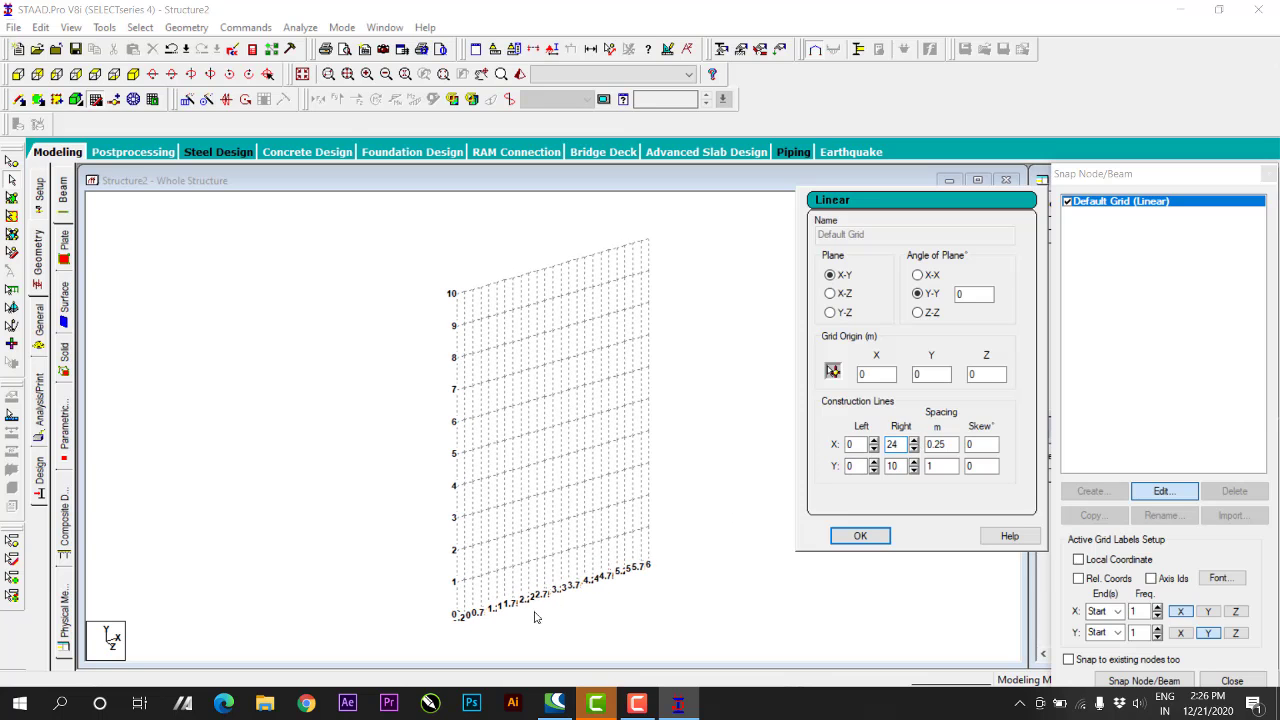
click(914, 441)
click(914, 441)
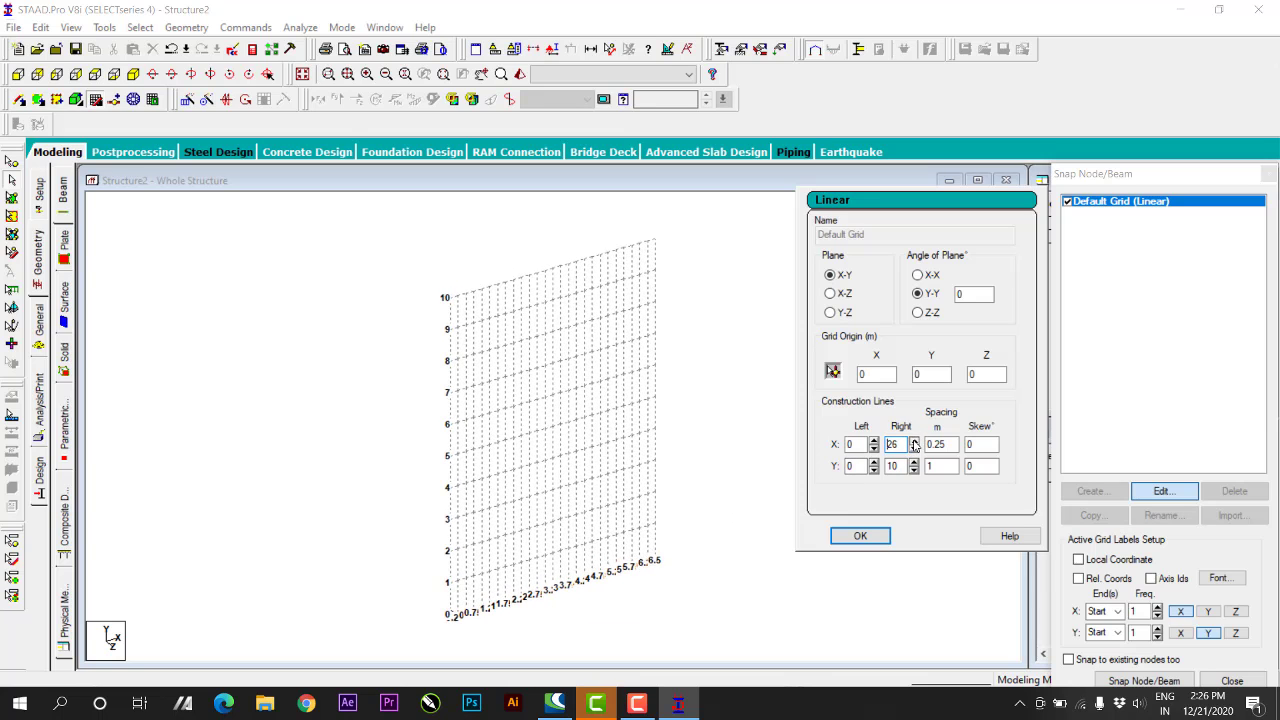
click(914, 441)
click(914, 441)
click(914, 440)
click(914, 440)
click(914, 440)
click(914, 440)
click(914, 440)
click(914, 440)
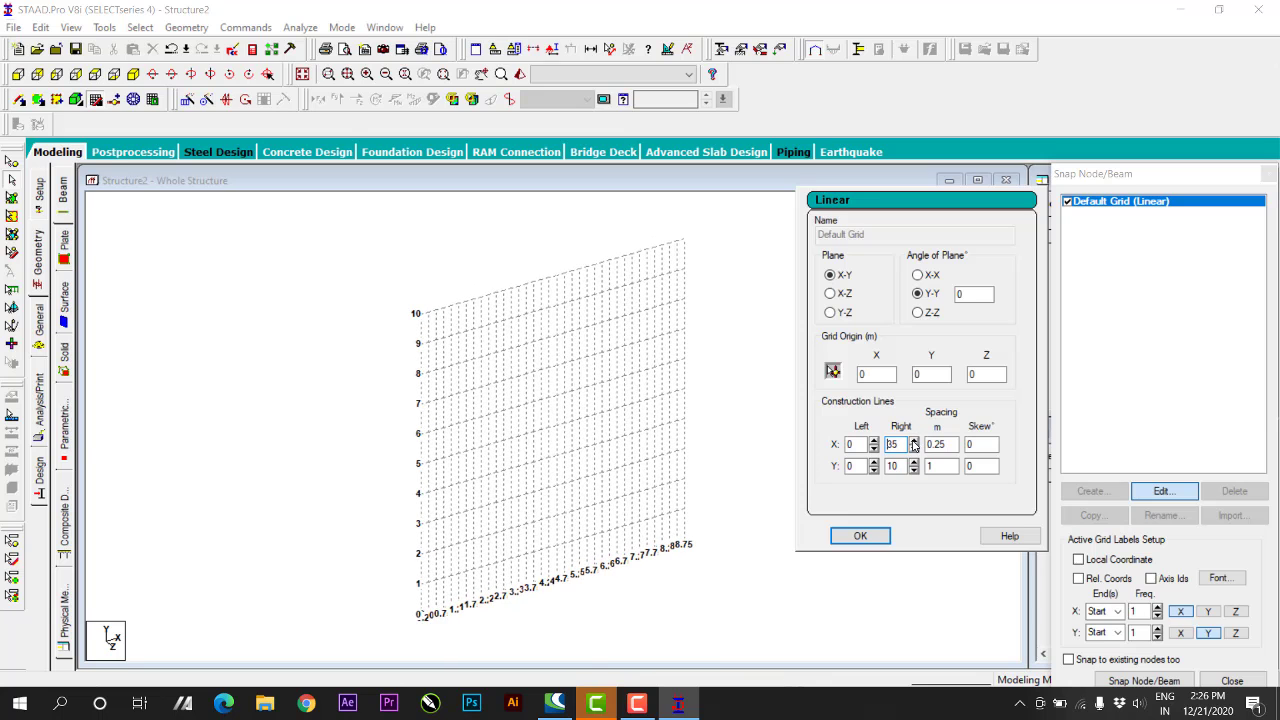
click(914, 440)
click(914, 440)
click(914, 440)
click(914, 440)
click(914, 440)
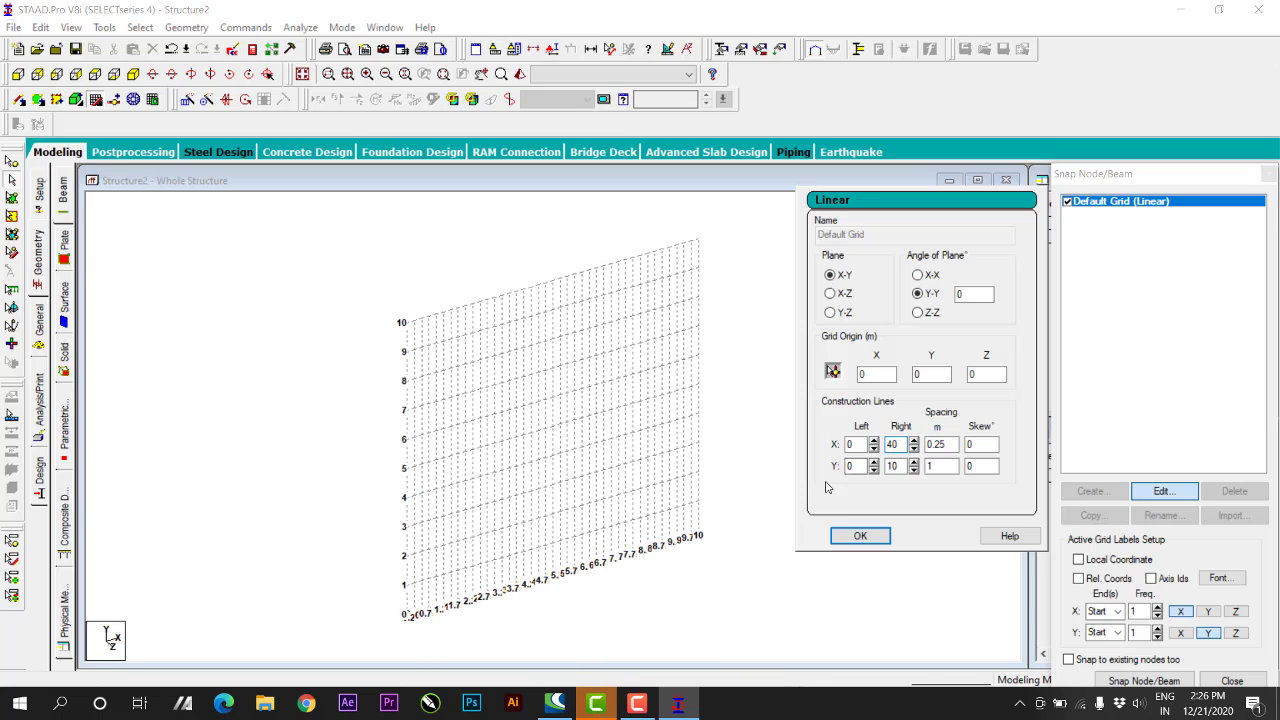
Set the grid back to 10 X construction lines to the right with 1 m spacing, and accept the settings
drag(899, 446, 634, 443)
text(1)
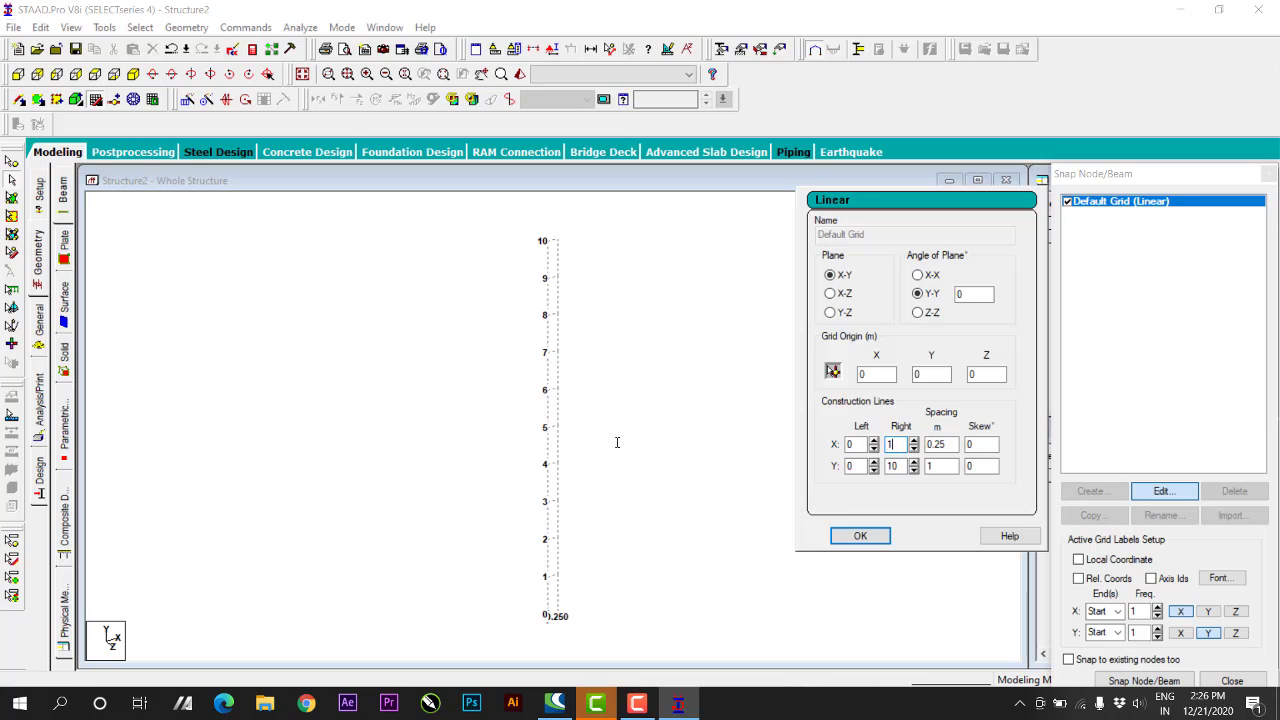
text(0)
drag(958, 446, 606, 490)
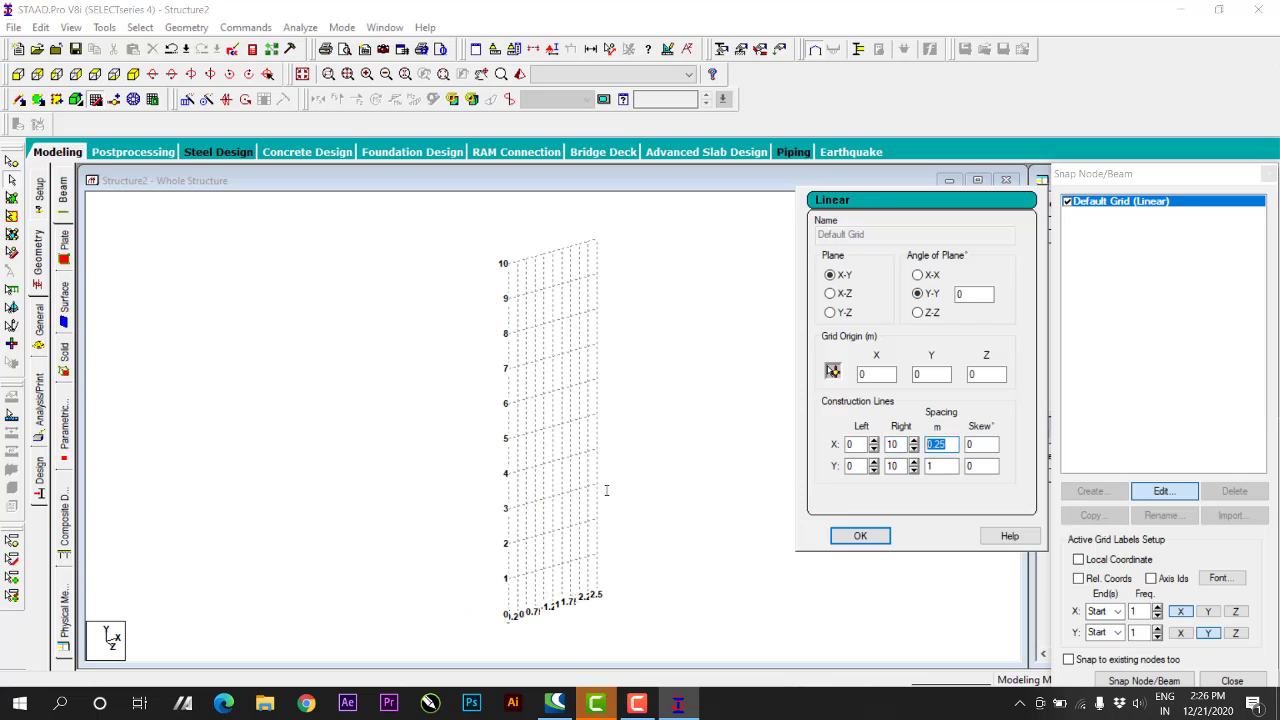
text(1)
click(942, 466)
click(860, 537)
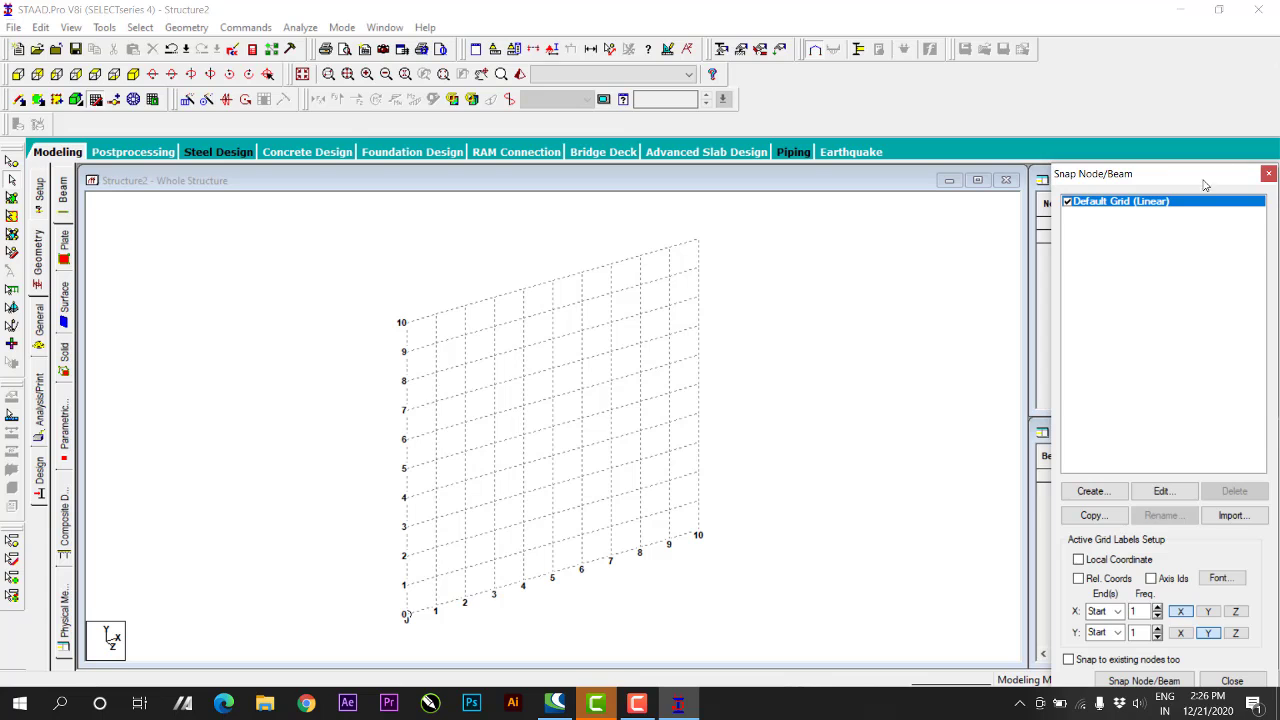
Close the snap grid and define node 1 at X 0, Y 0, Z 0 in the node table
click(1268, 175)
click(1104, 226)
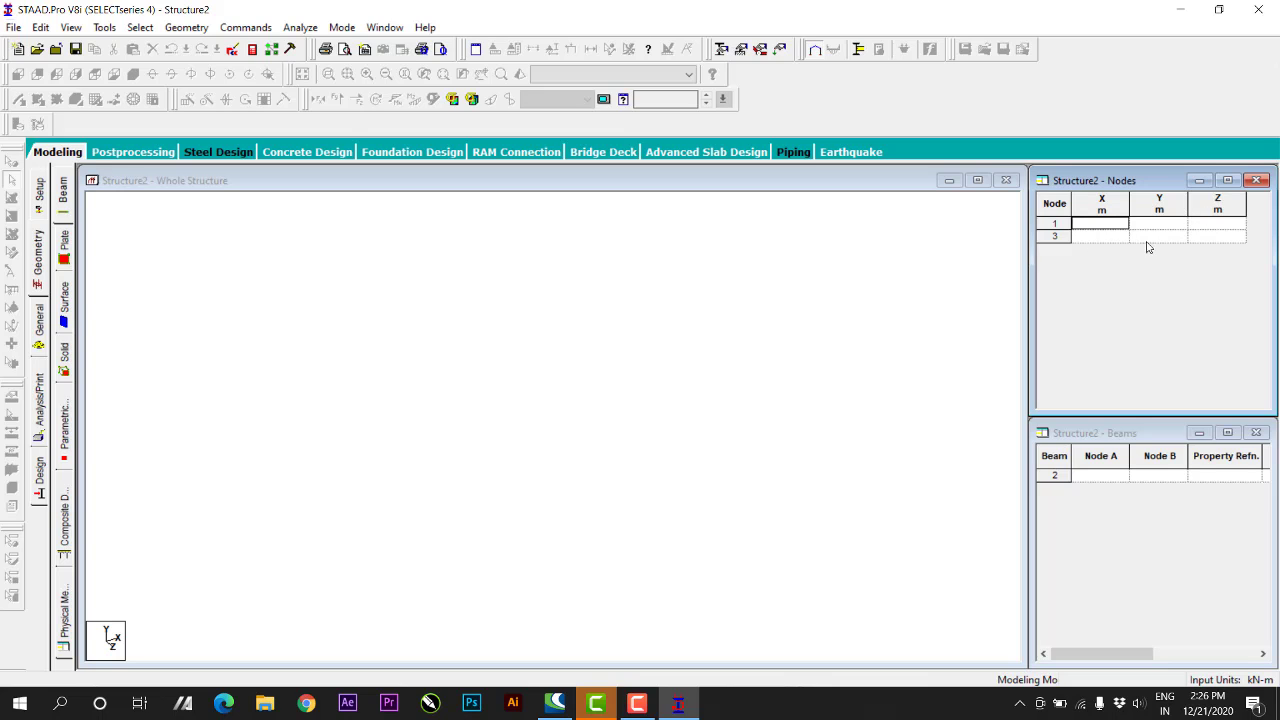
click(828, 284)
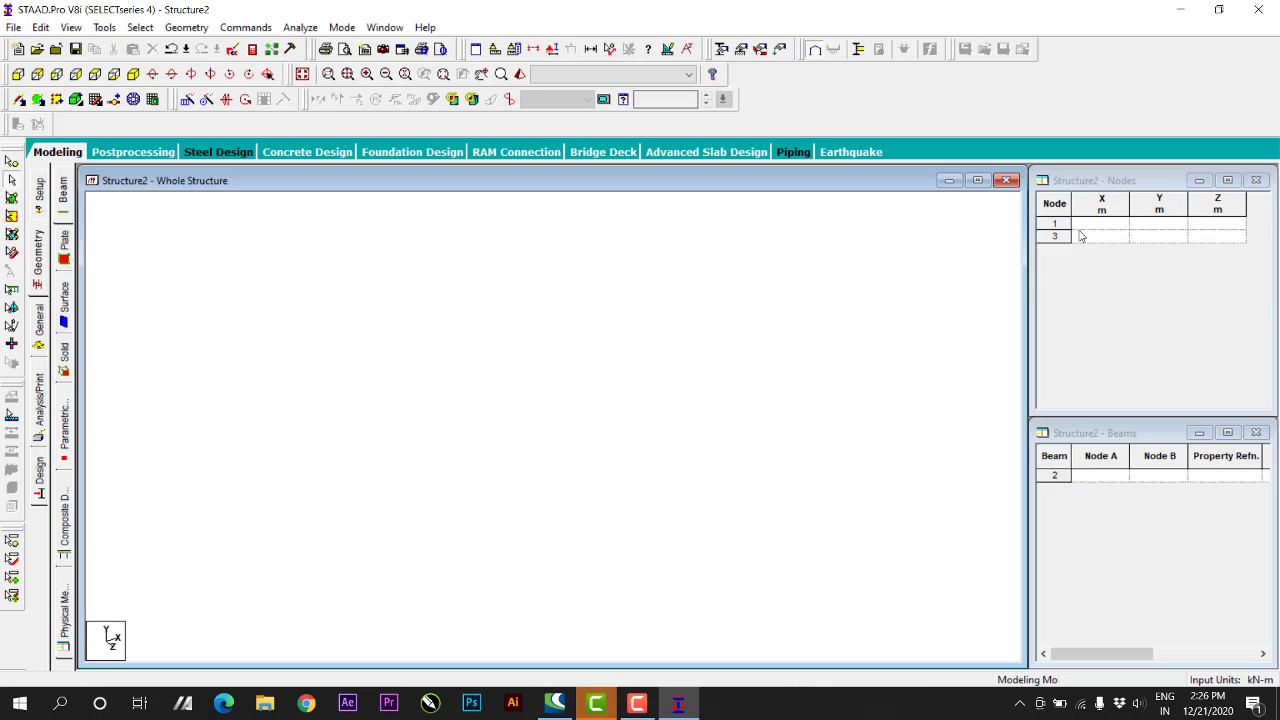
click(1081, 229)
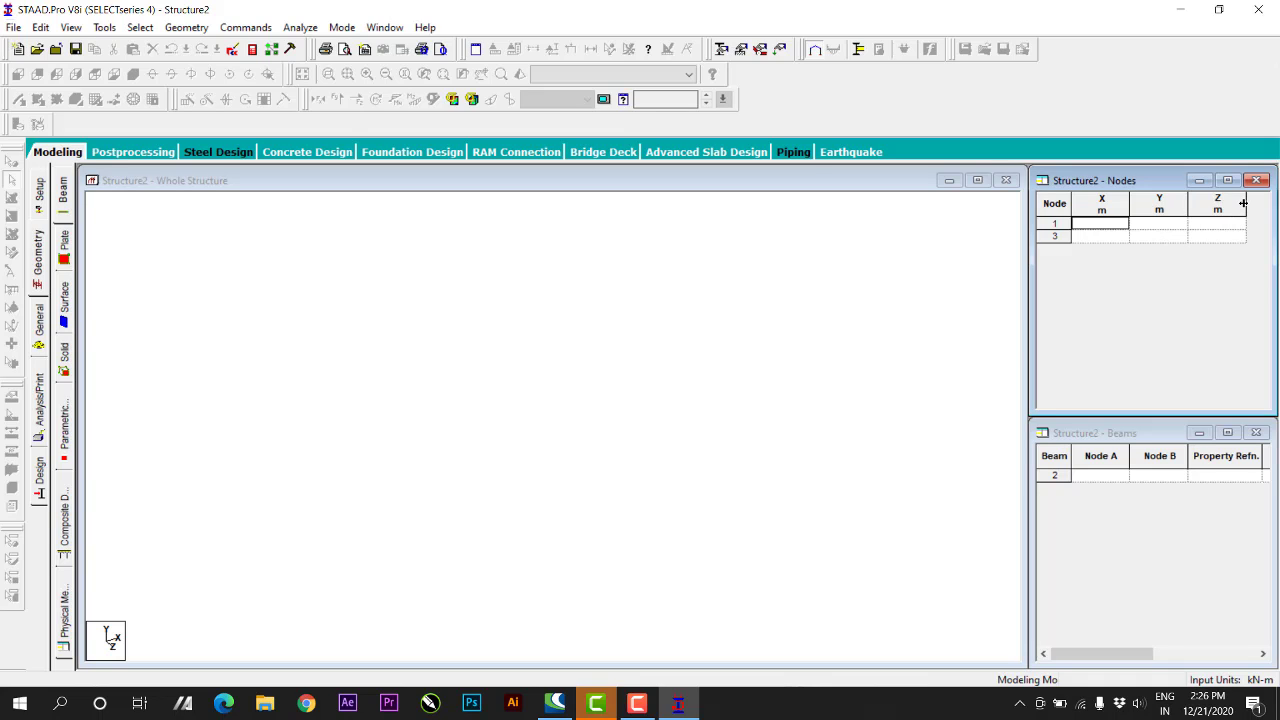
text(0)
key(Return)
text(0)
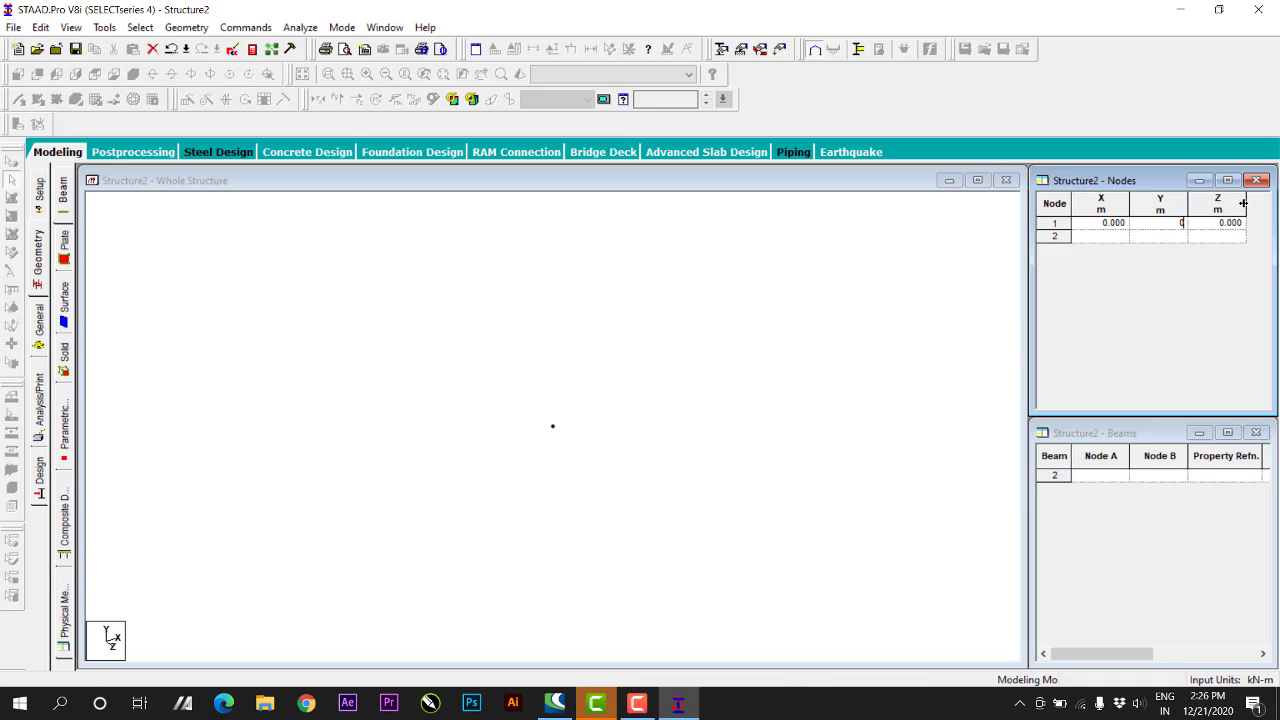
key(Return)
text(0)
key(Return)
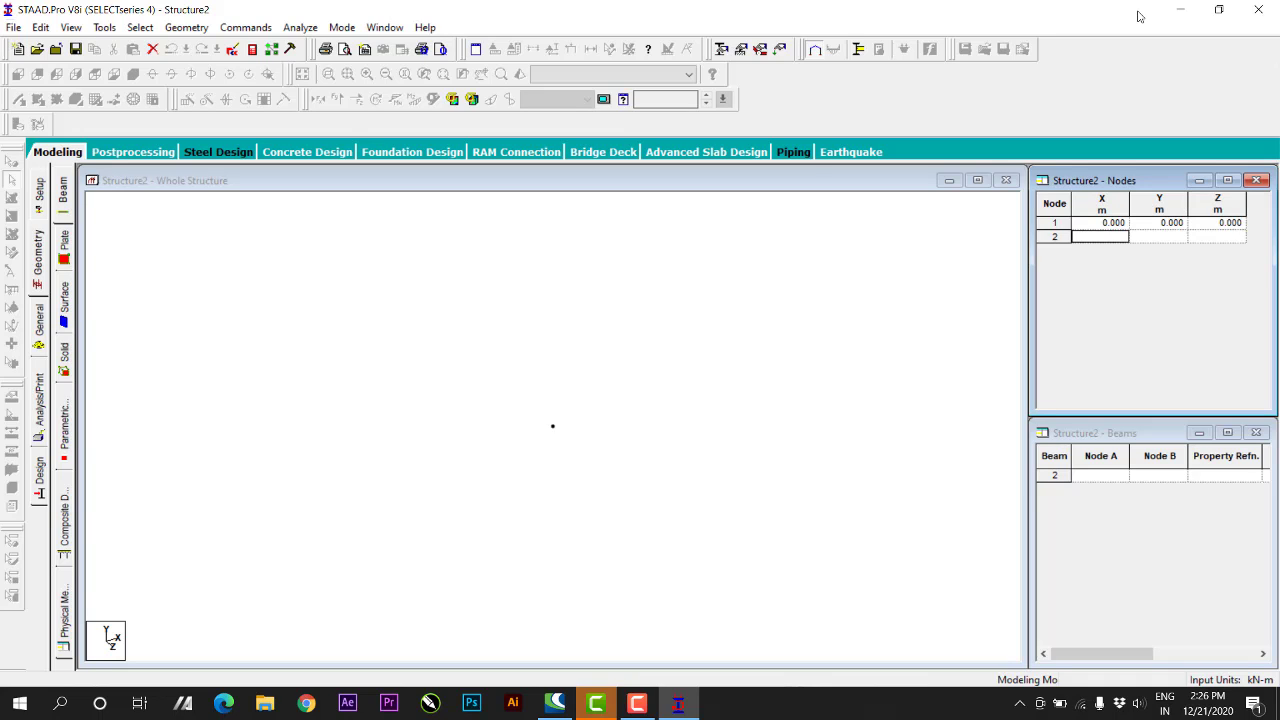
Define node 2 at X 10.25 m, leaving its Y and Z coordinates at 0
text(10.25)
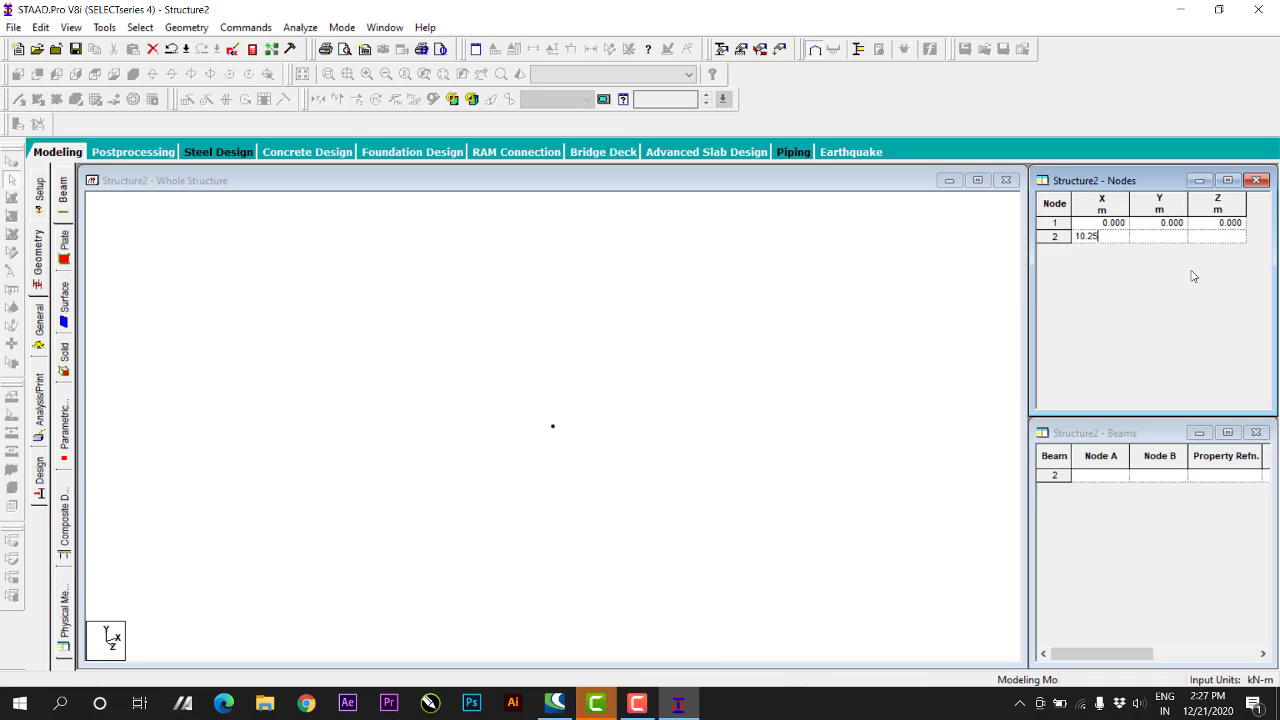
click(1150, 236)
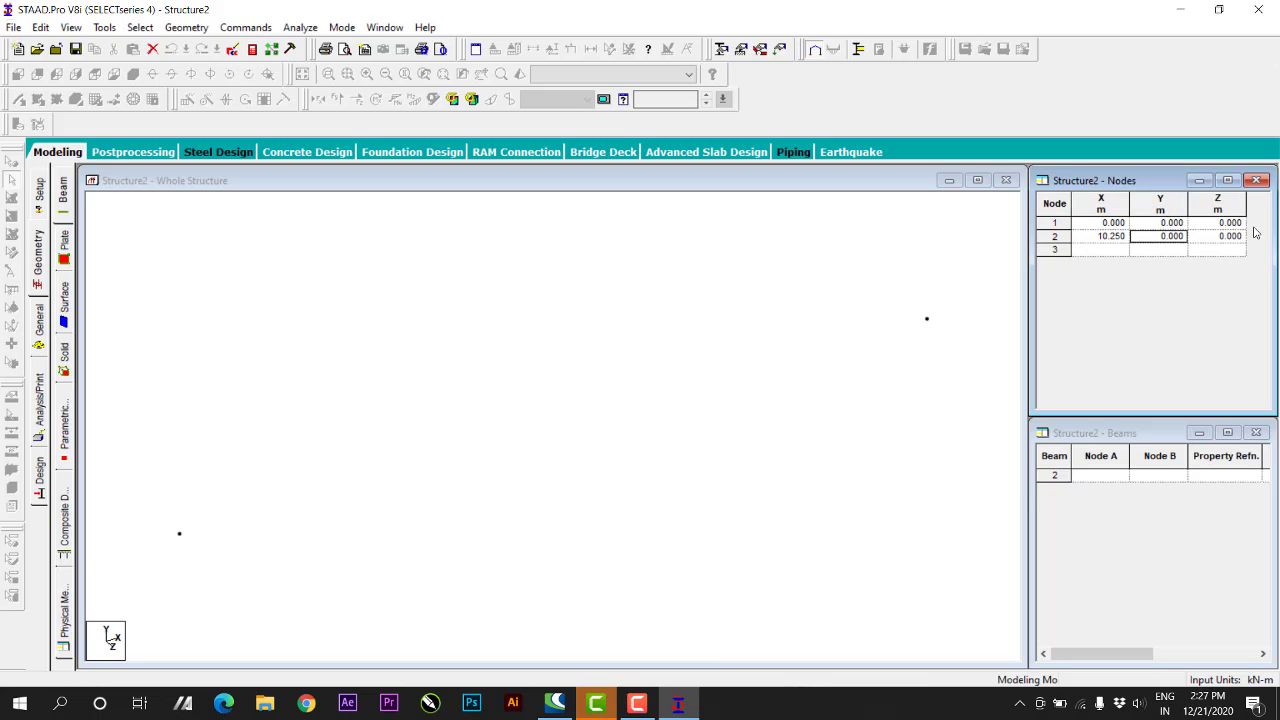
click(1116, 250)
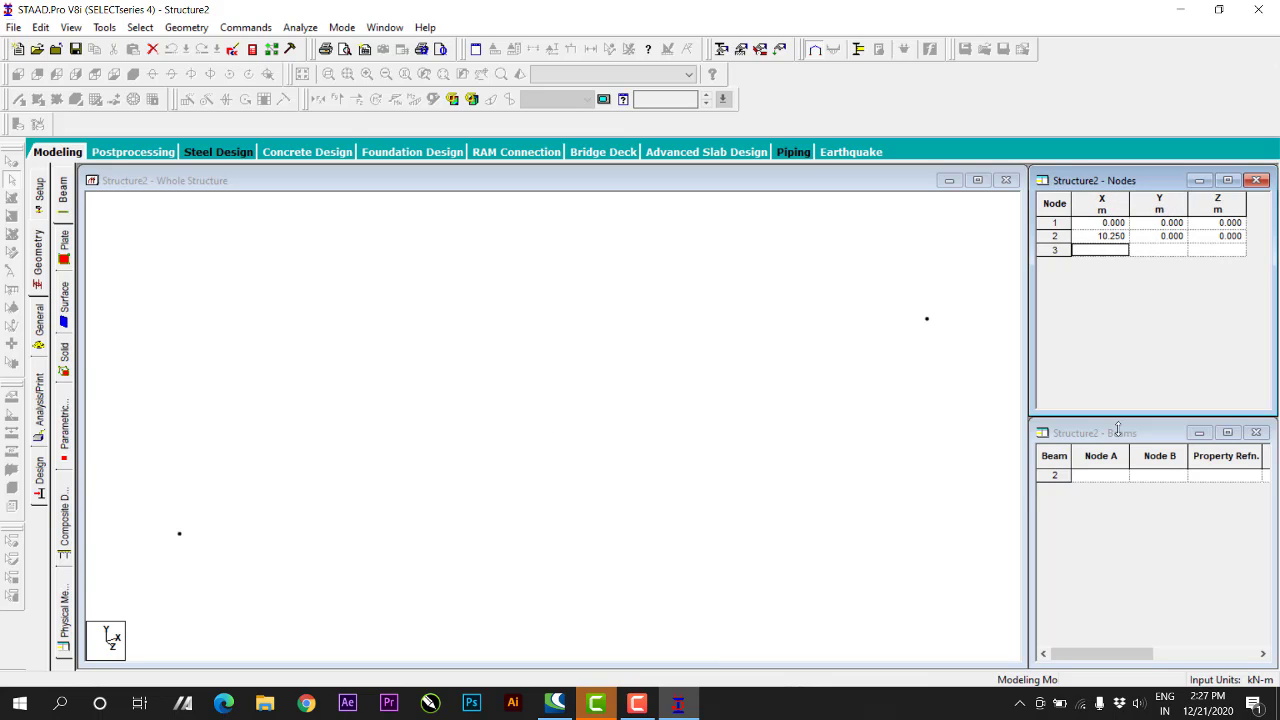
Add a point-to-point beam from node 1 to node 2
click(550, 329)
click(186, 28)
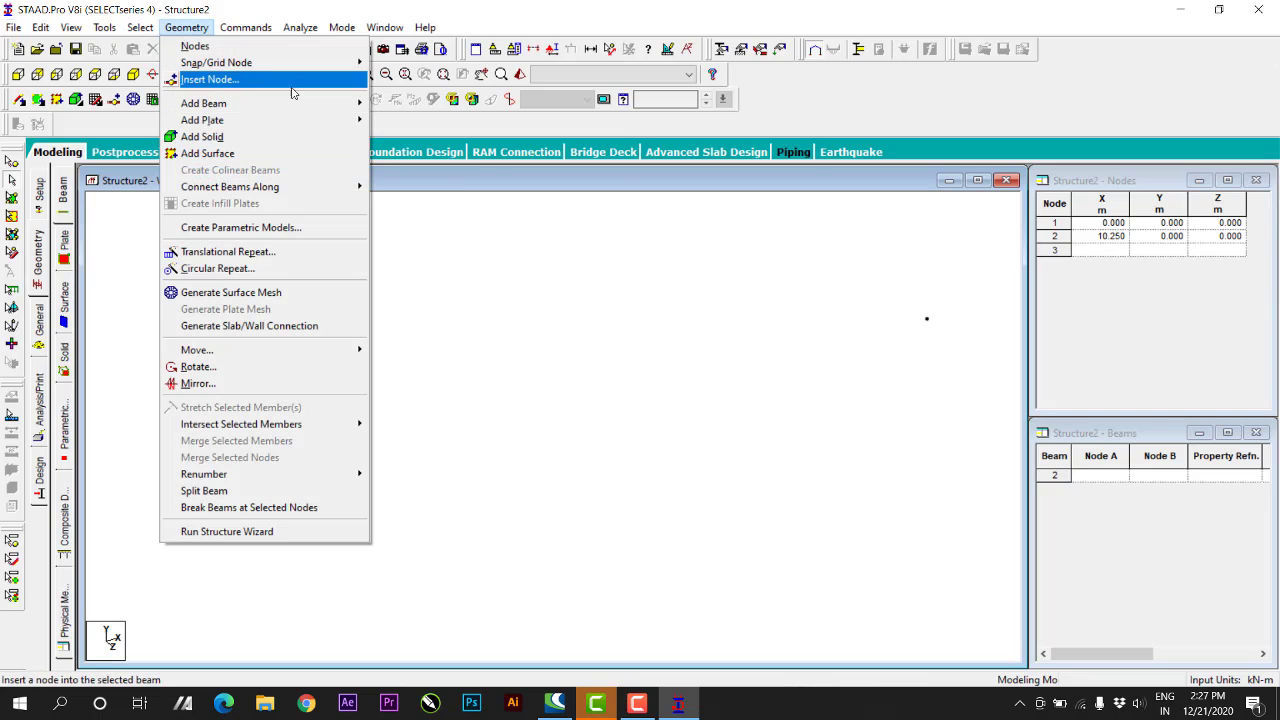
mouse_move(352, 104)
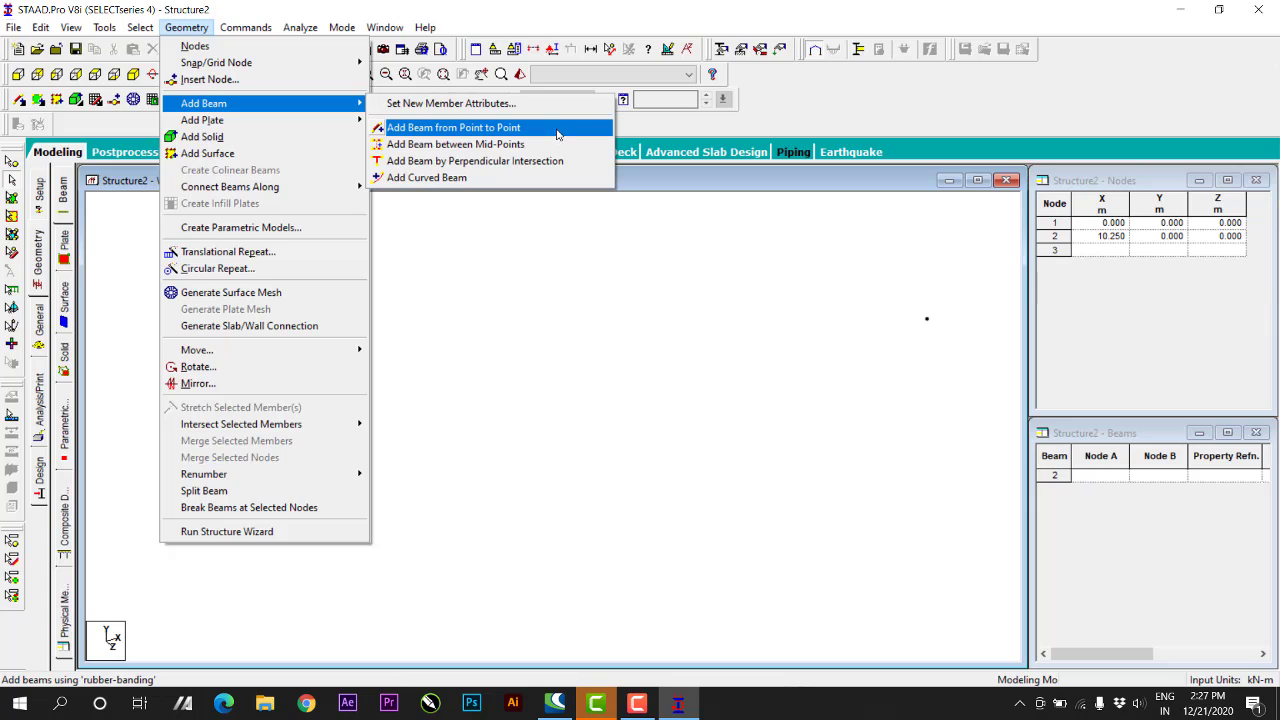
click(557, 135)
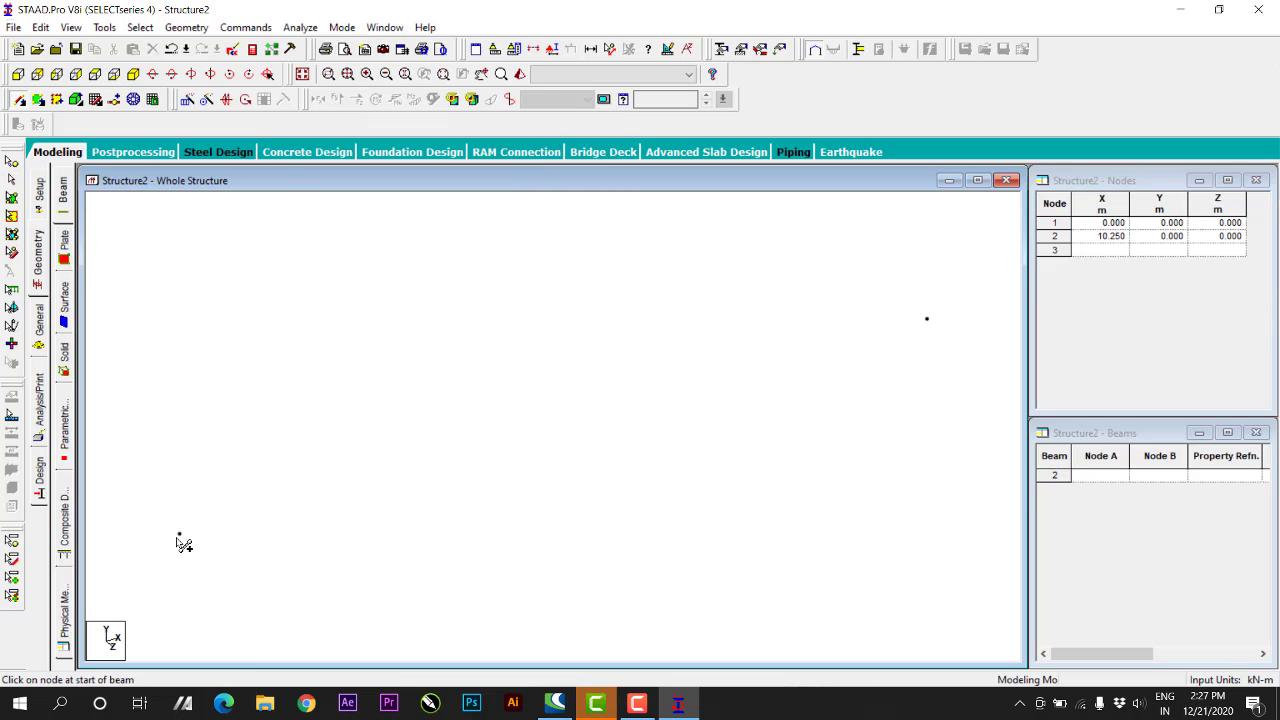
drag(178, 533, 929, 322)
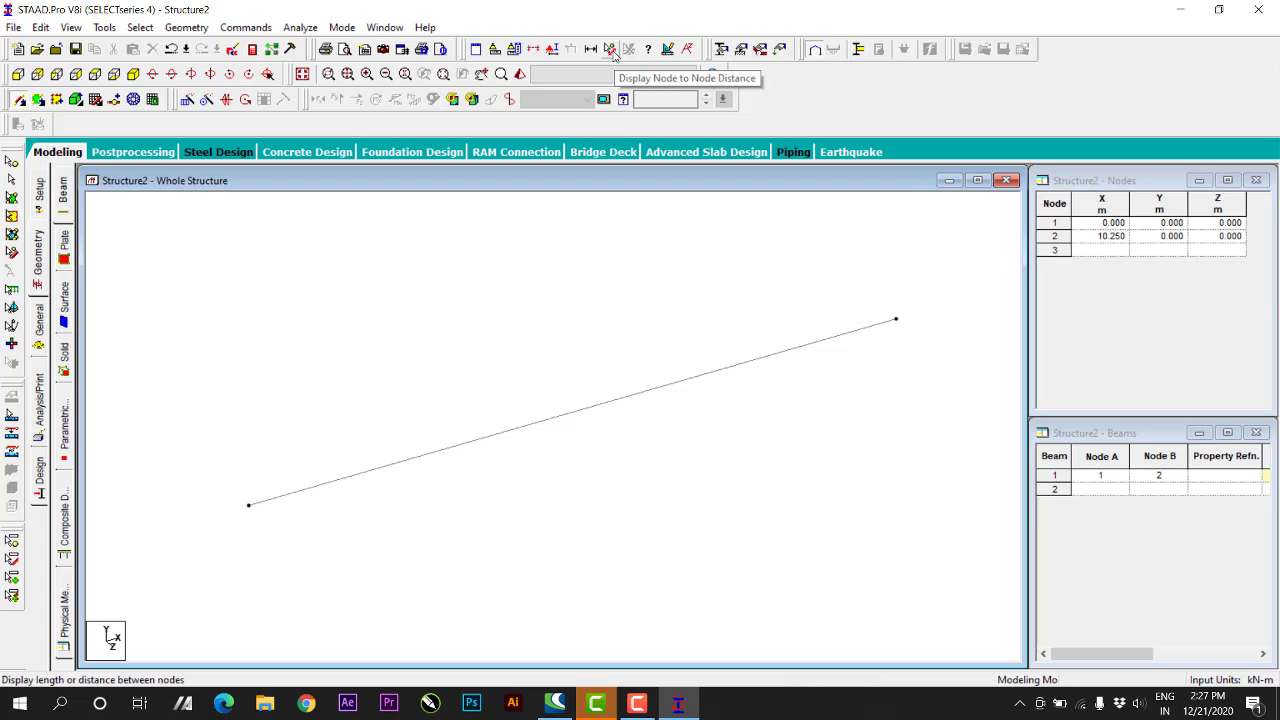
Display the node-to-node distance between the two ends of the beam
click(611, 51)
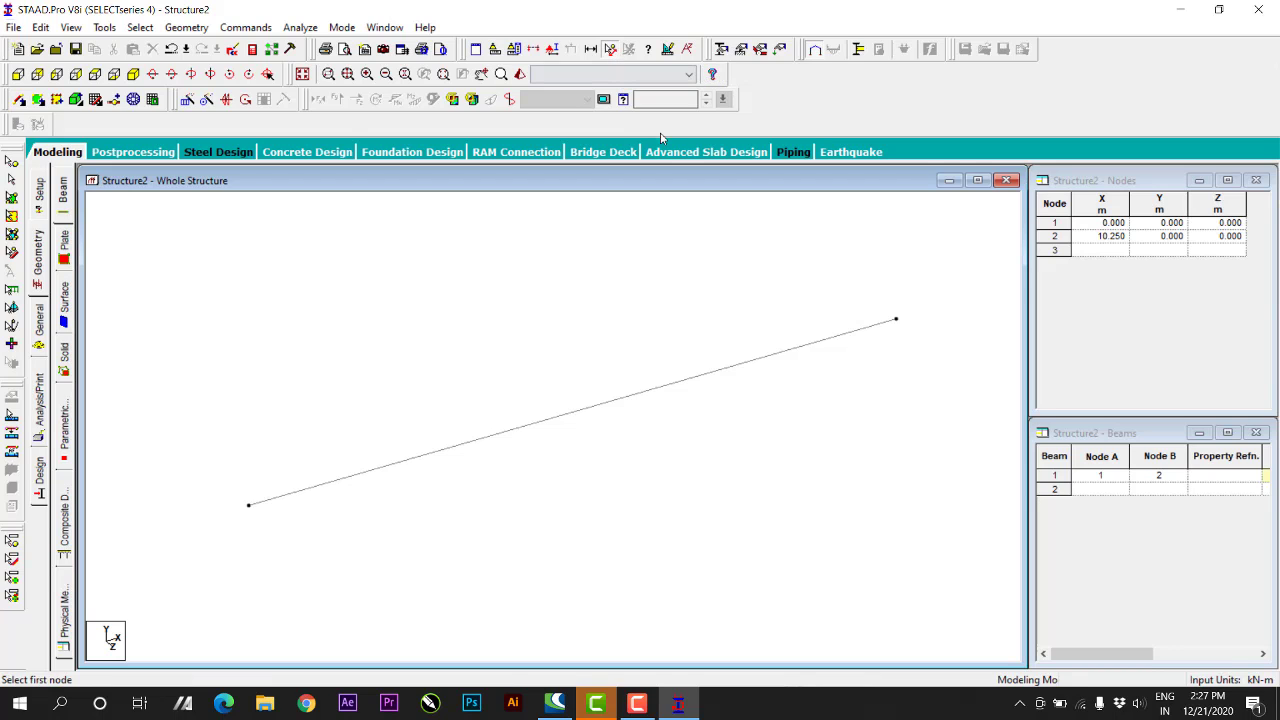
click(248, 507)
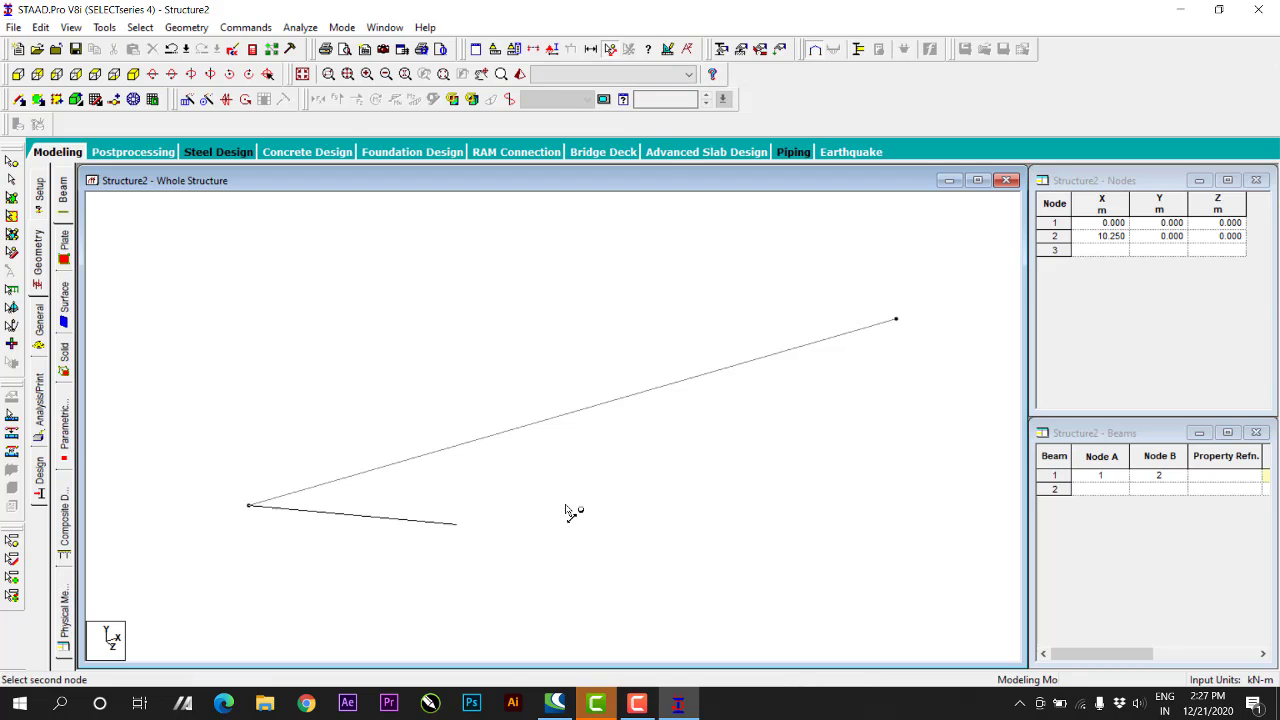
click(897, 321)
scroll(579, 417, down, 2)
scroll(592, 419, up, 5)
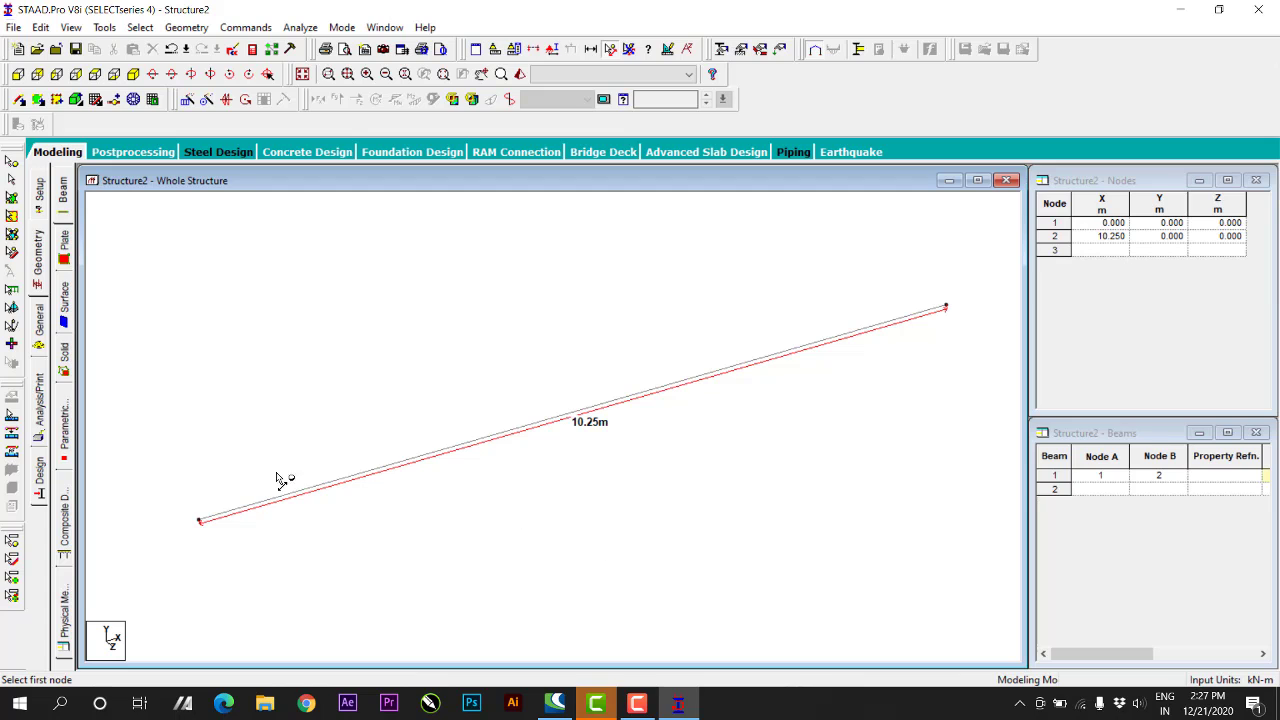
scroll(240, 505, down, 1)
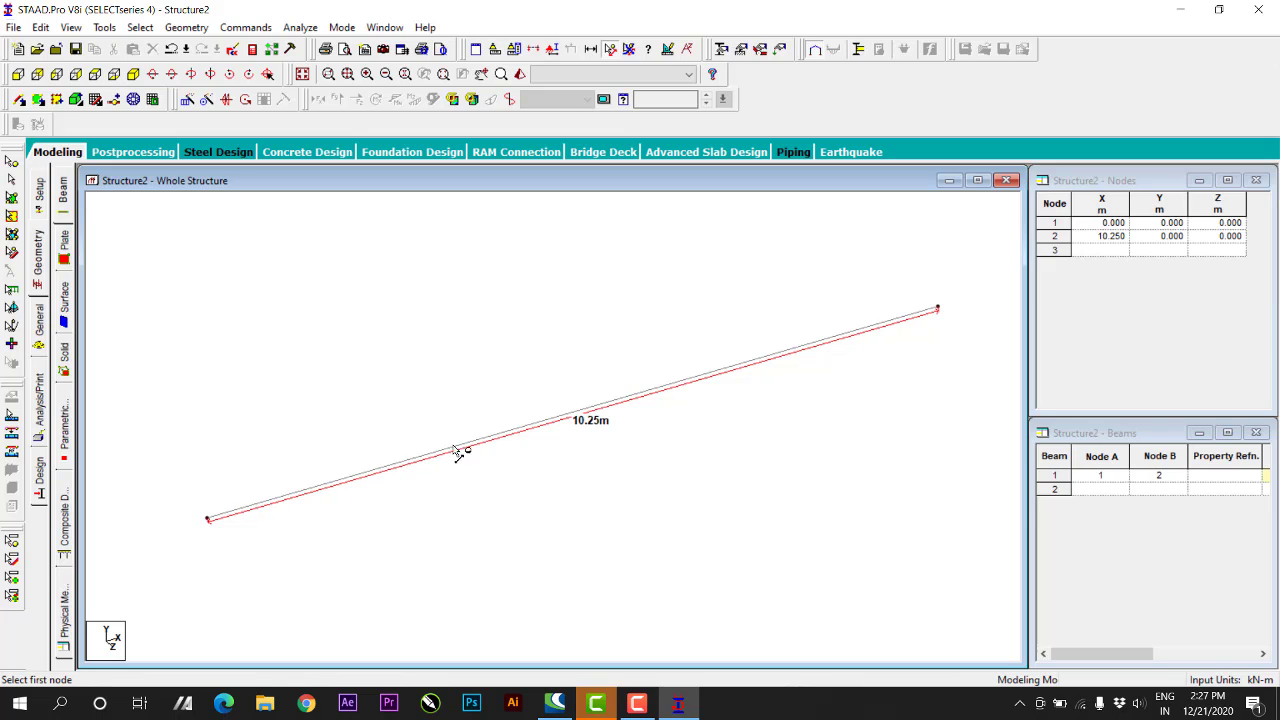
scroll(600, 371, up, 1)
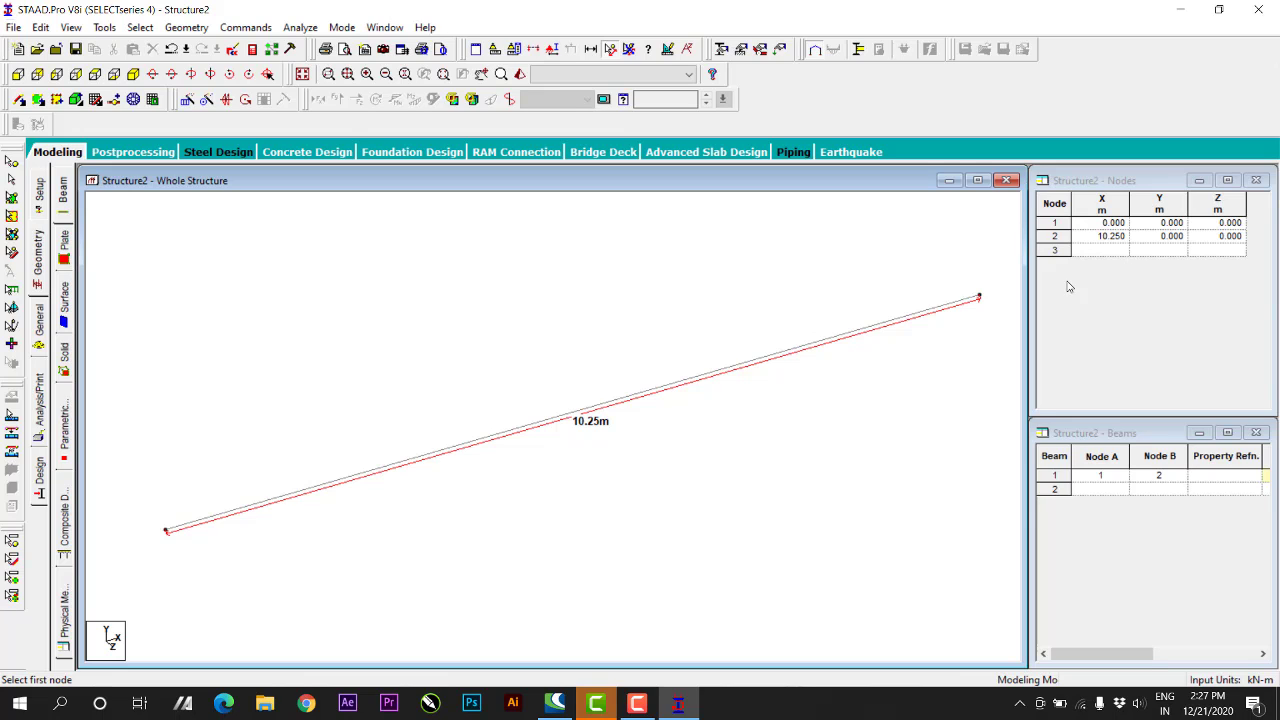
scroll(374, 328, down, 1)
scroll(440, 510, down, 3)
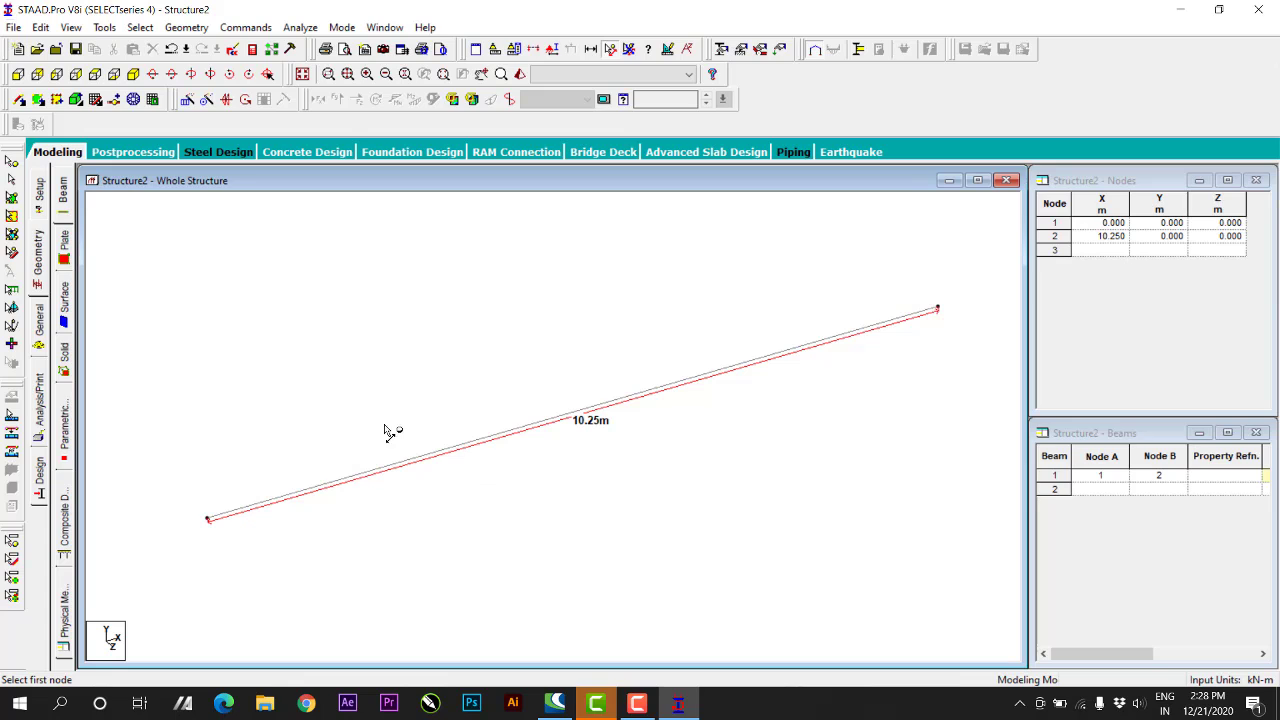
scroll(266, 512, up, 1)
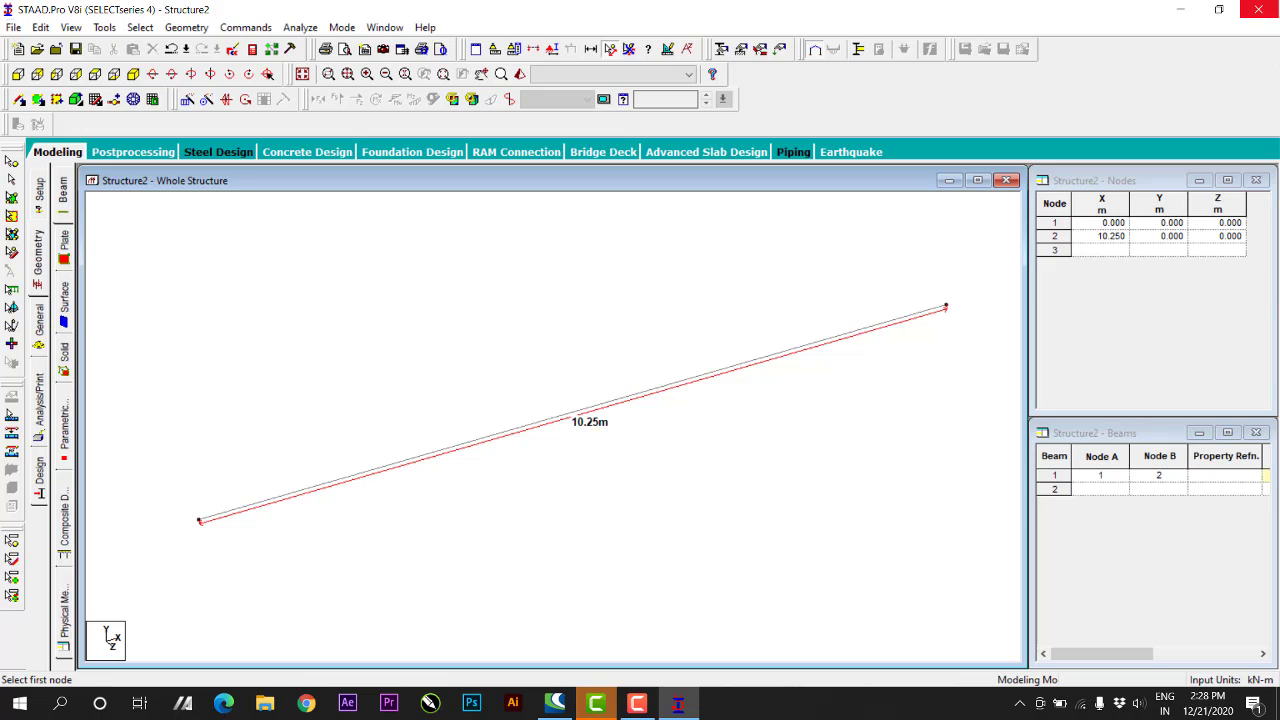
click(637, 704)
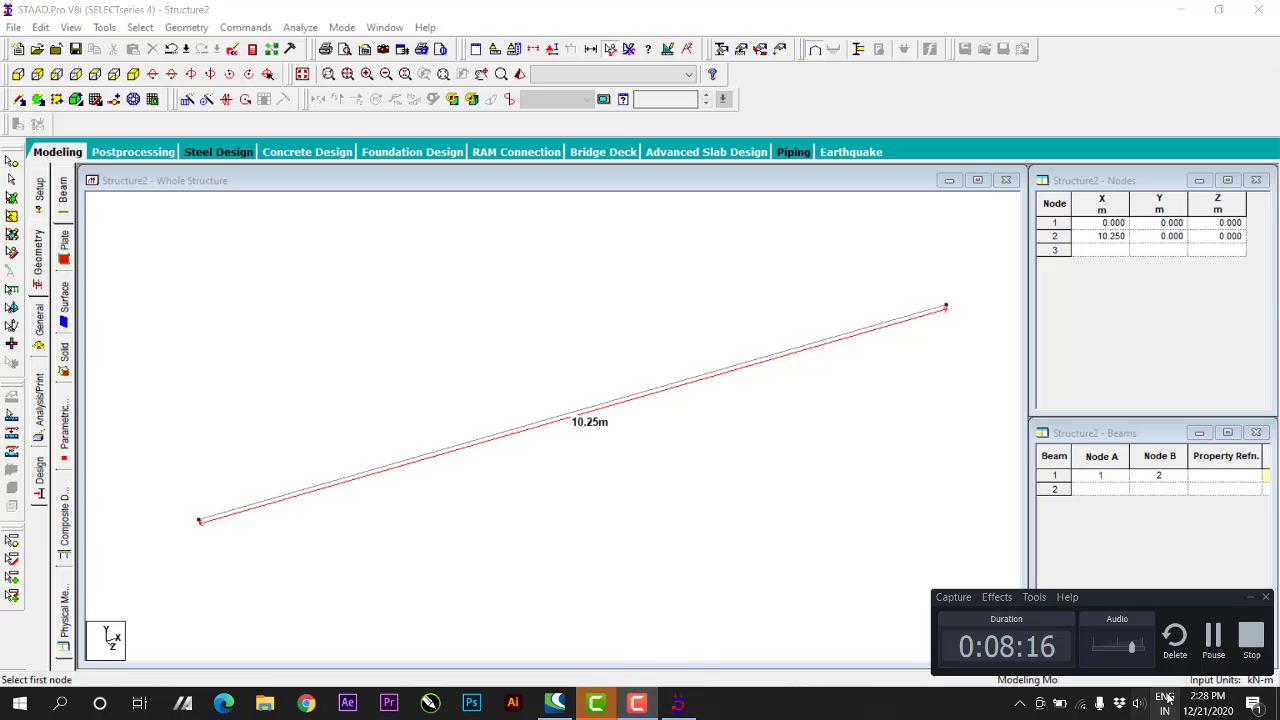